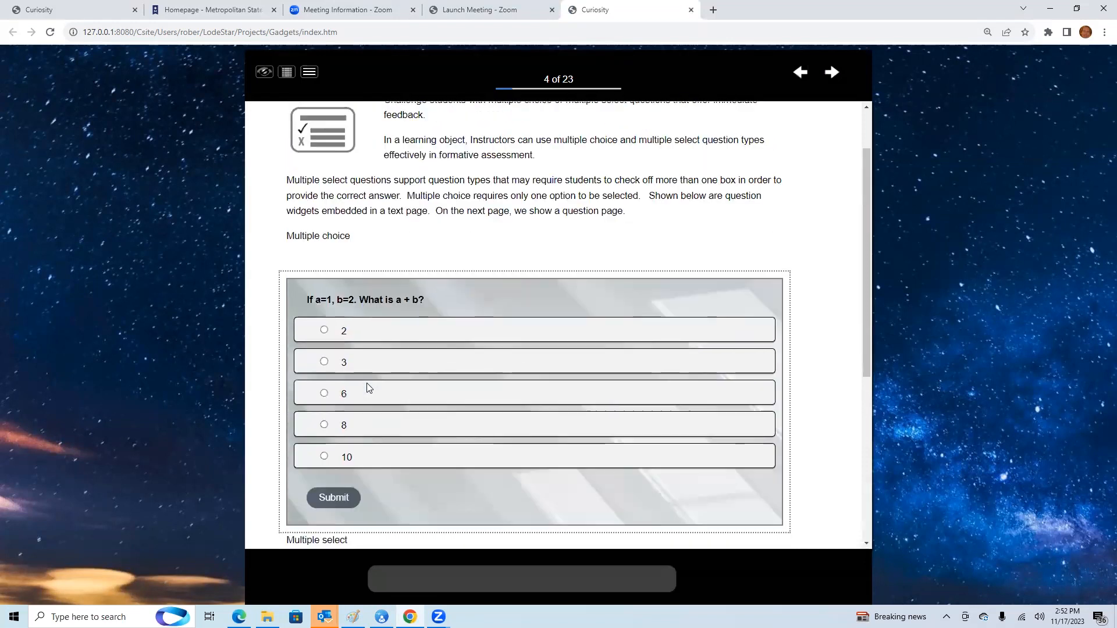
Step: Examine the embedded multiple choice and multiple select questions and the formative assessment note on page 4
scroll(402, 331, down, 3)
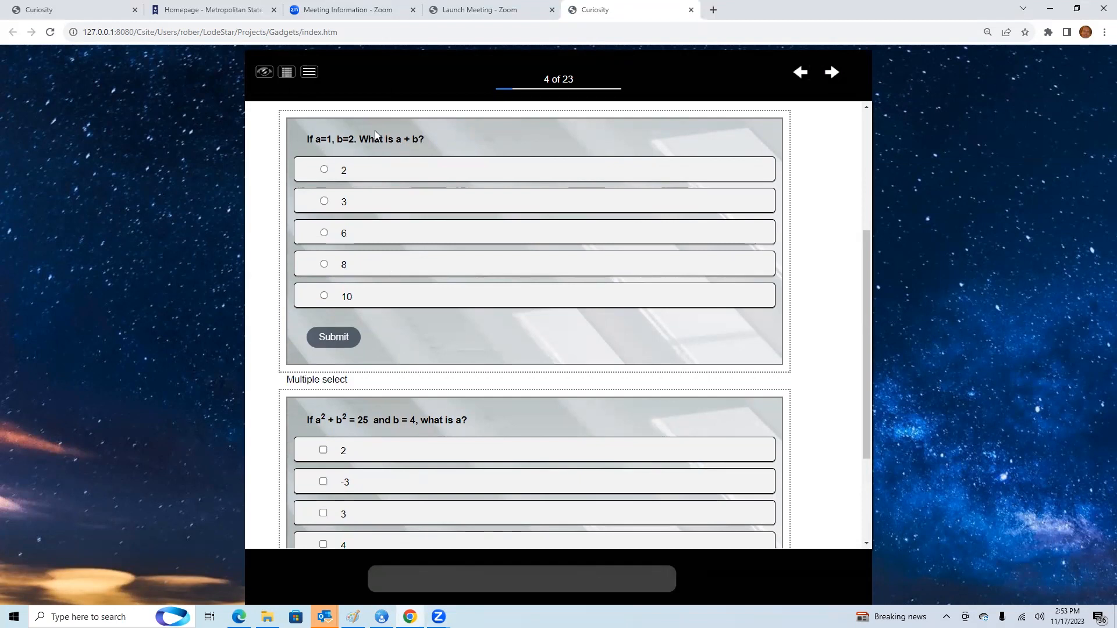
scroll(513, 452, down, 3)
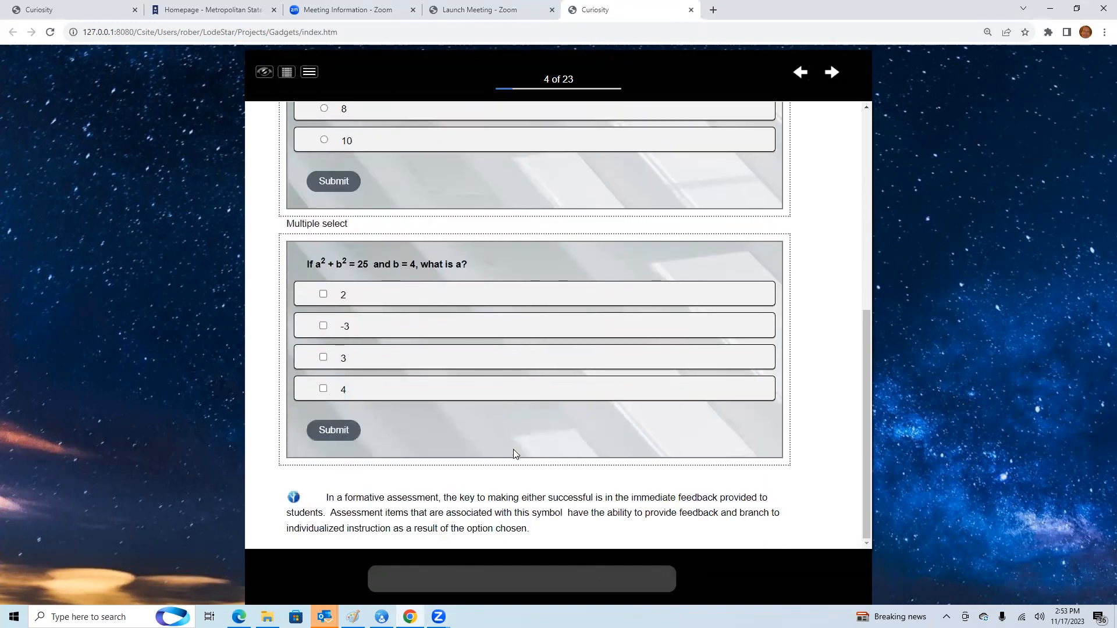
scroll(514, 451, up, 3)
scroll(447, 281, down, 1)
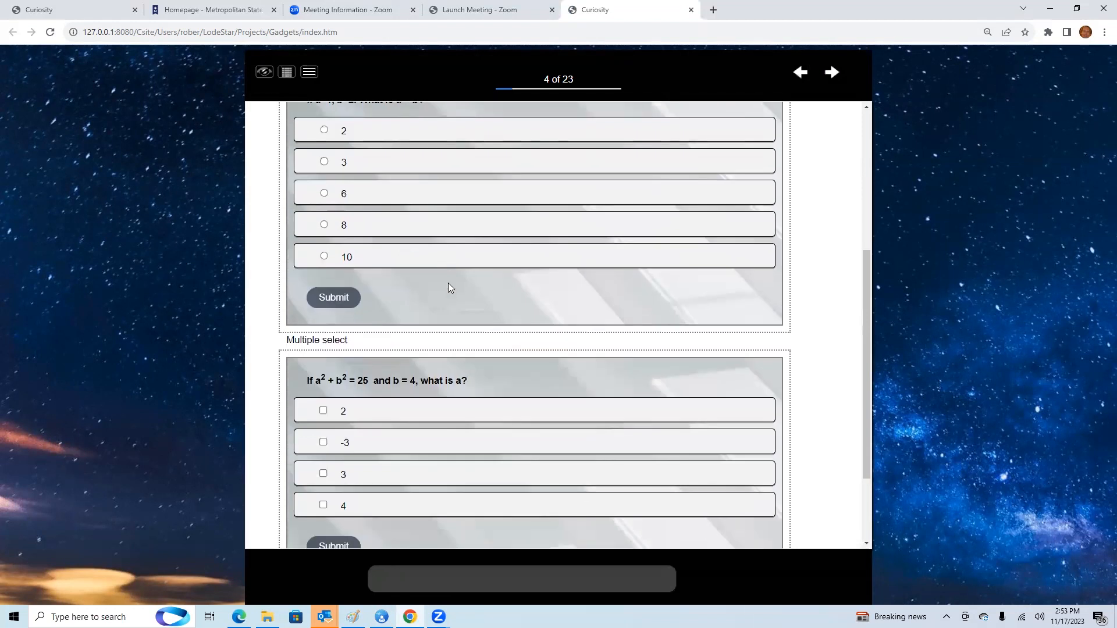
scroll(448, 289, down, 2)
scroll(489, 374, up, 2)
scroll(401, 205, up, 1)
scroll(444, 495, down, 3)
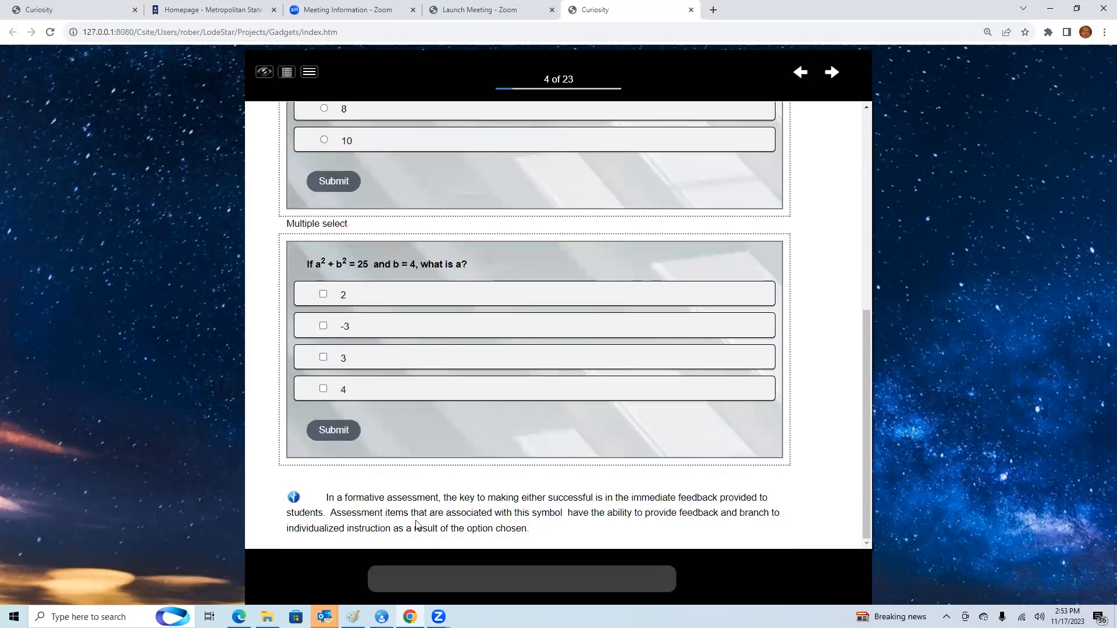
Step: Answer the multiple choice question "What is a + b?" with 3, submit it and dismiss the feedback
scroll(344, 265, up, 4)
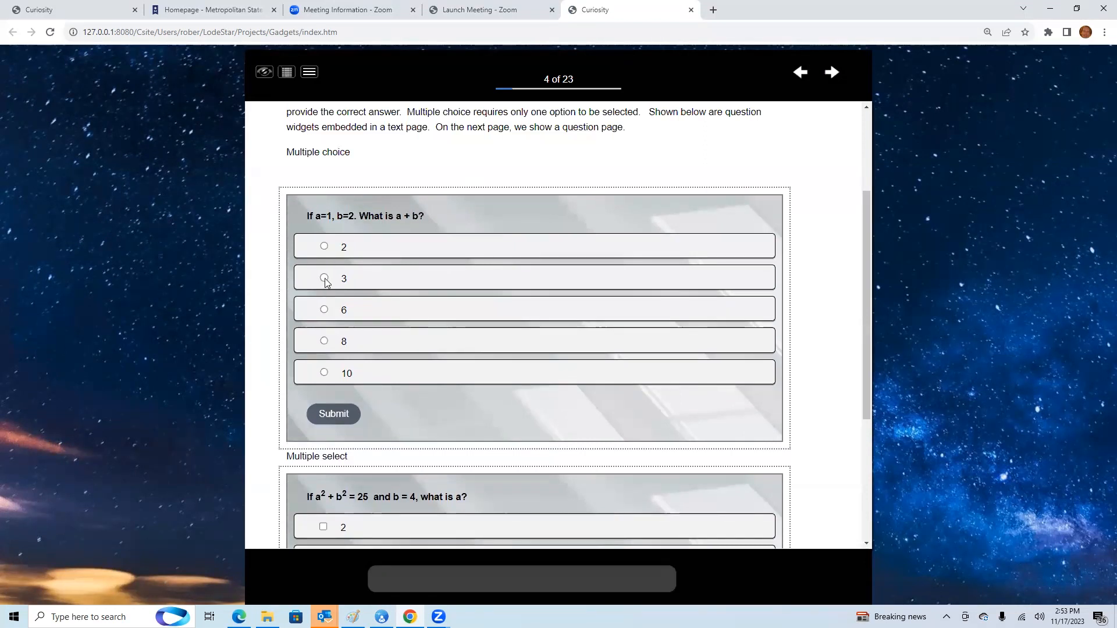
click(324, 278)
scroll(398, 307, down, 3)
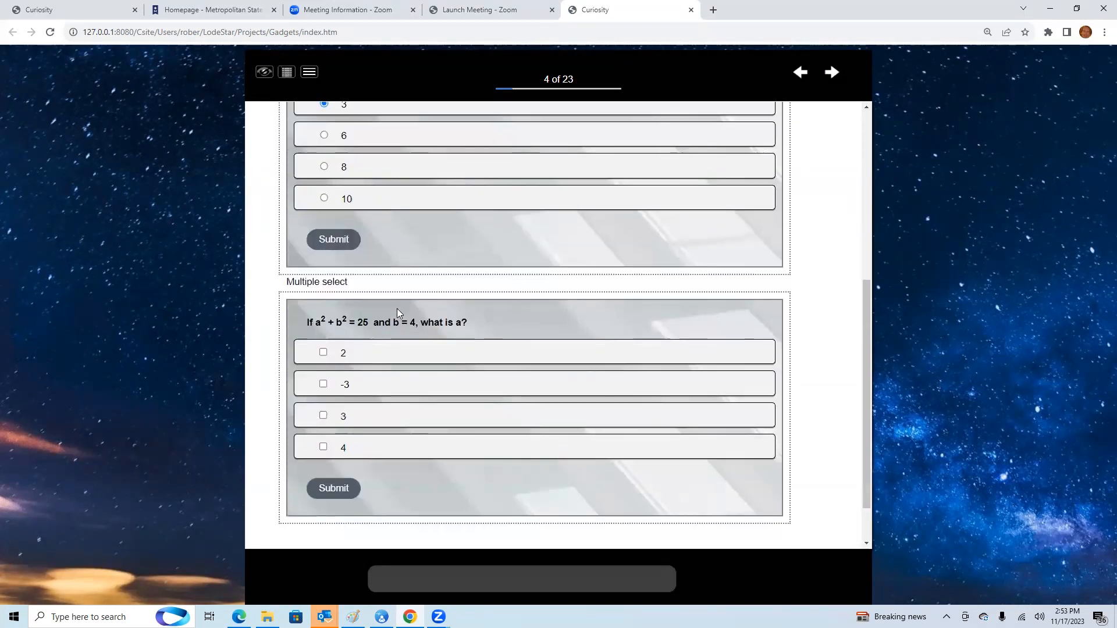
scroll(398, 308, up, 1)
click(327, 301)
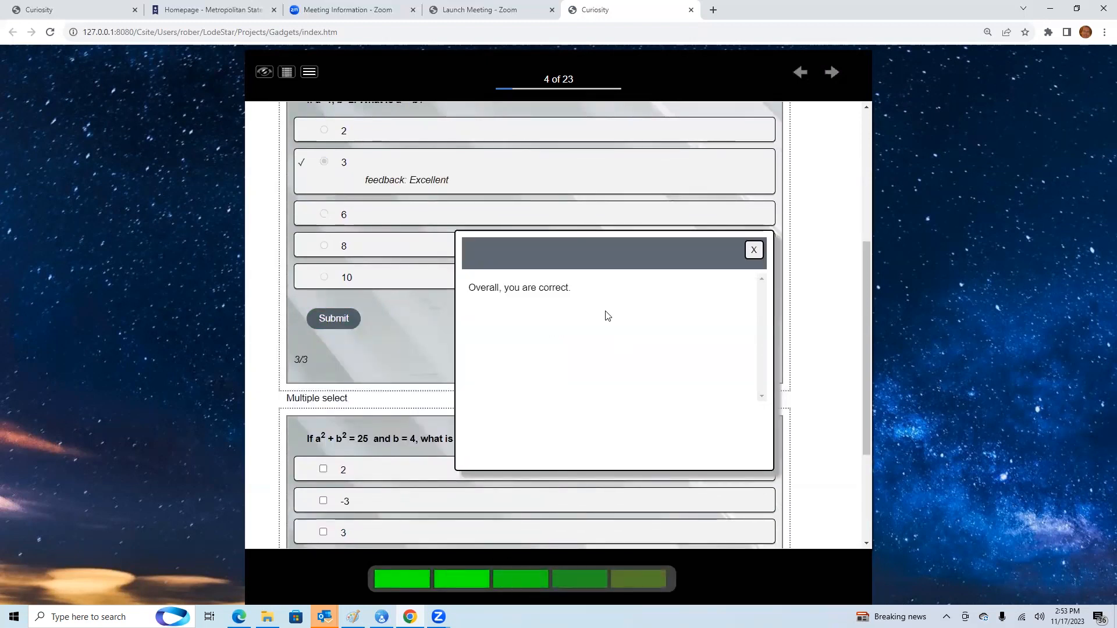
click(753, 251)
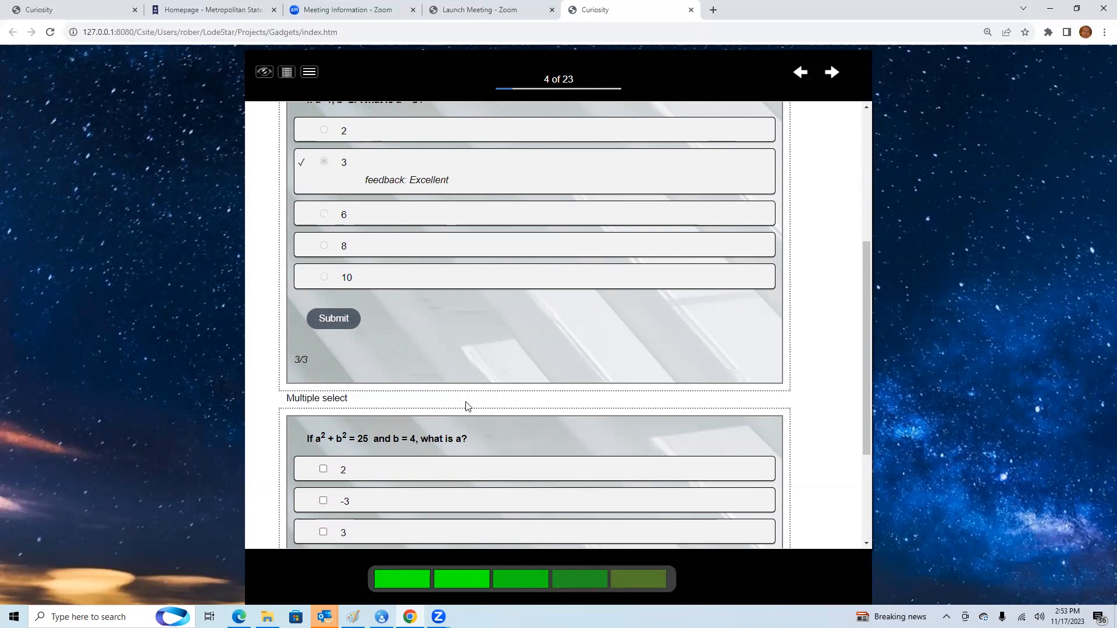
Step: Answer the multiple select question with -3 and 3, submit it and dismiss the feedback
scroll(474, 406, down, 1)
scroll(498, 371, up, 2)
scroll(495, 371, down, 4)
click(324, 327)
click(324, 357)
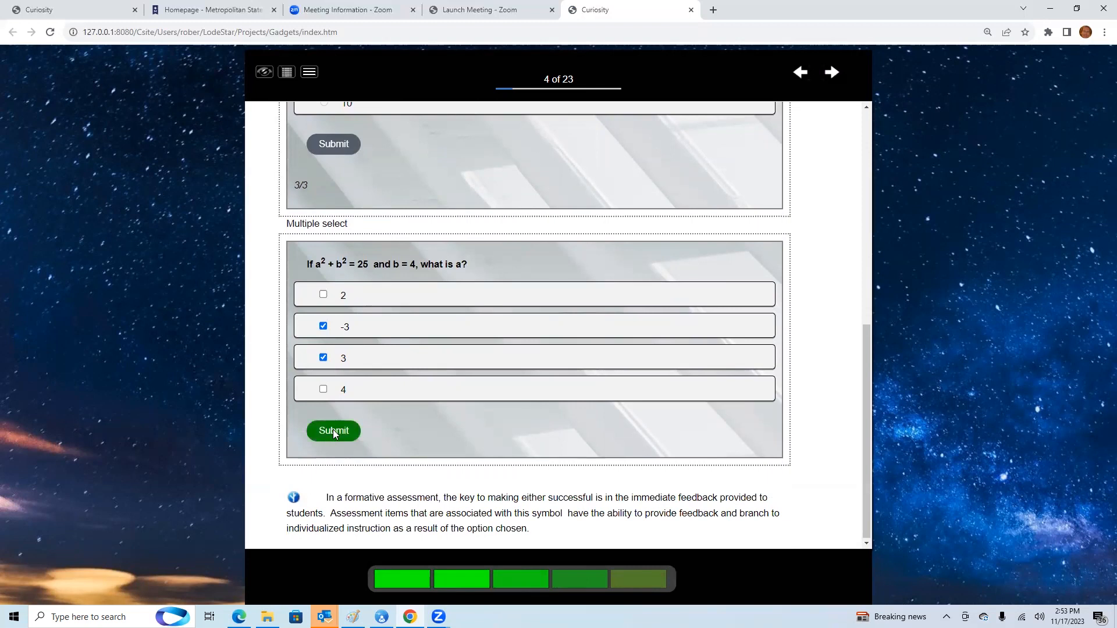
click(334, 430)
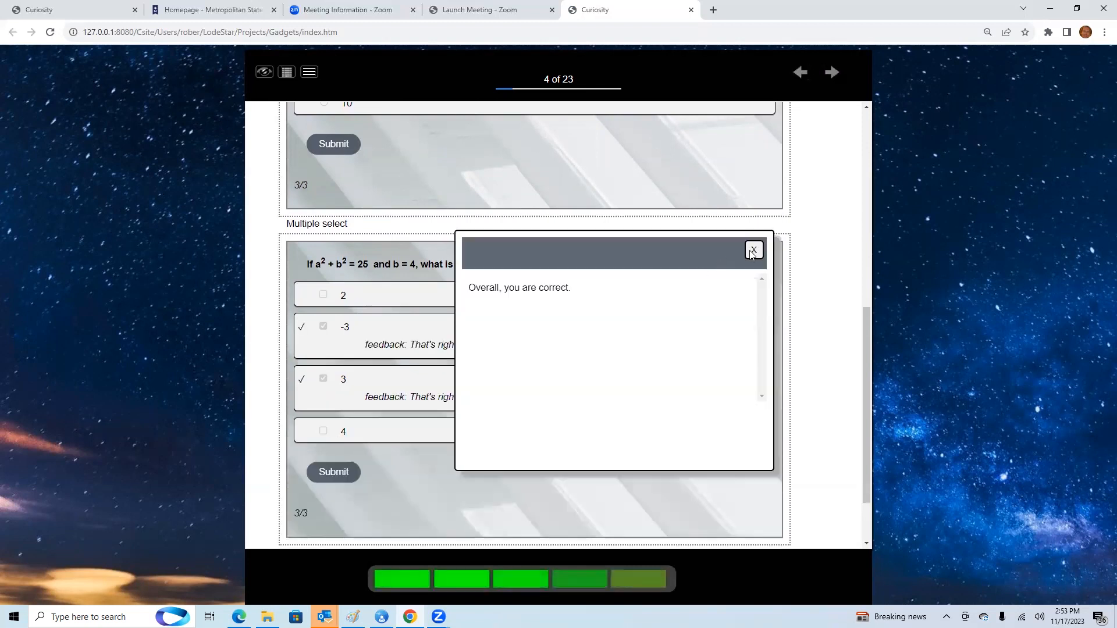
click(754, 249)
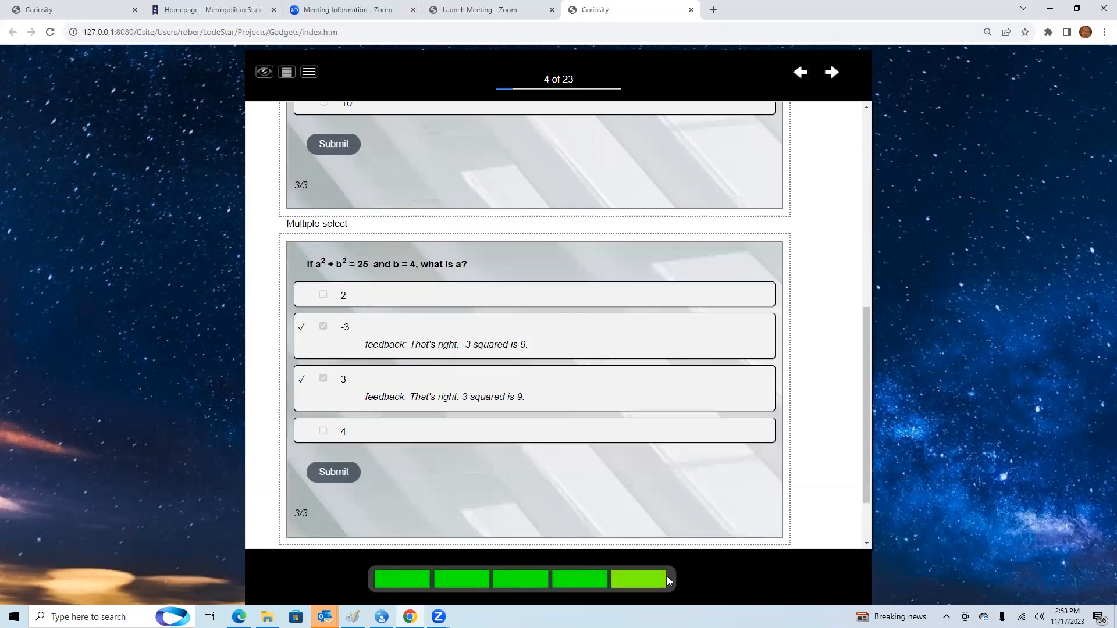
Step: Go to page 5, answer the Mars rover question with Sojourner, submit it and dismiss the feedback
click(831, 84)
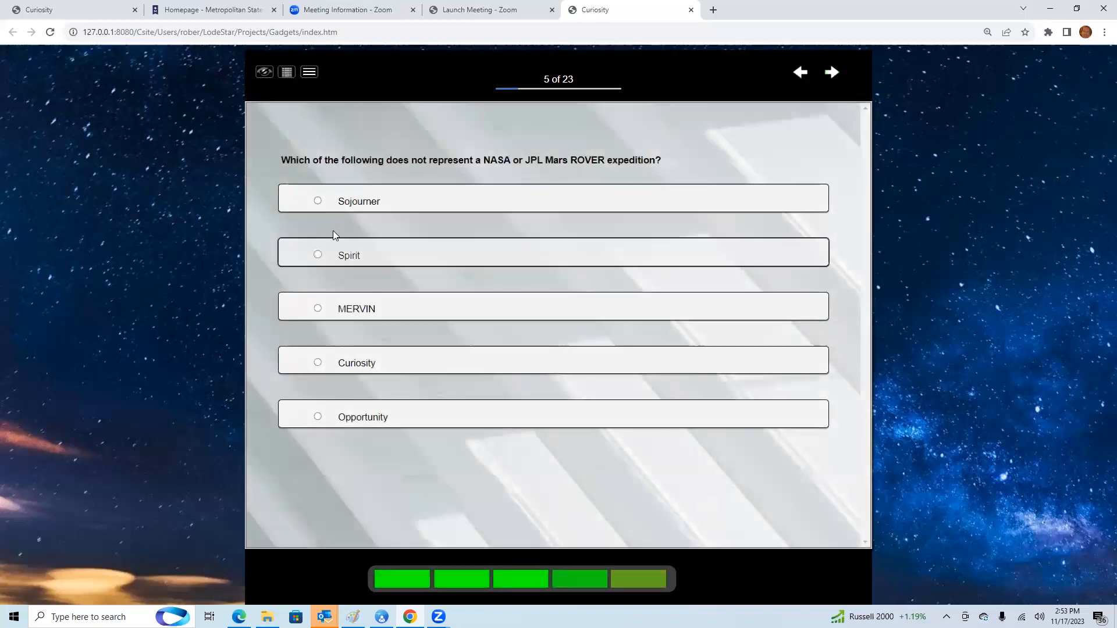
click(352, 207)
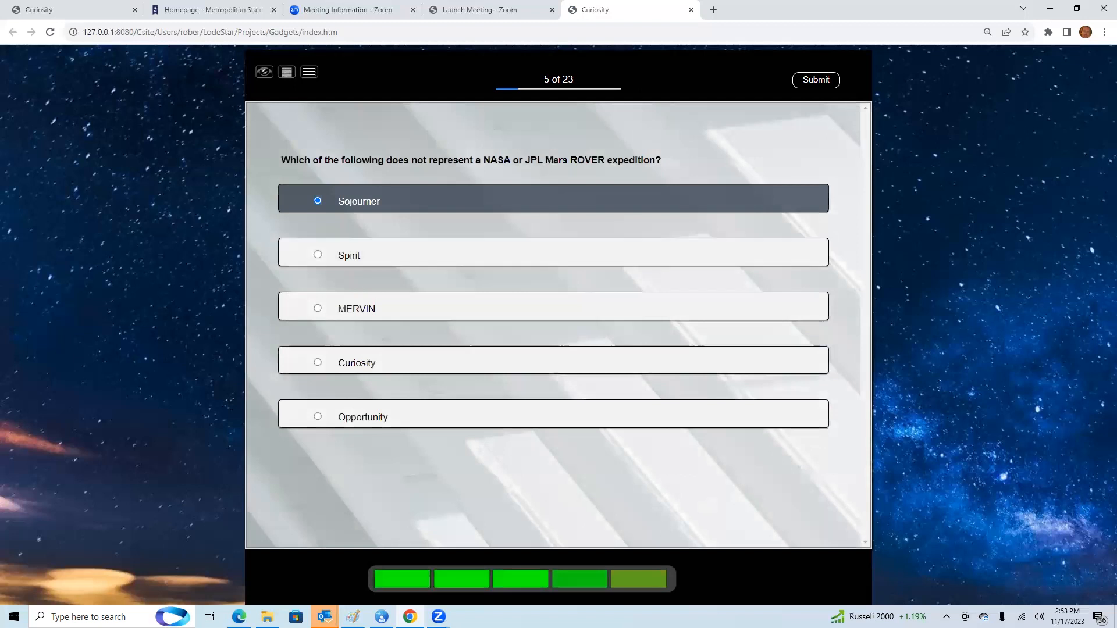
click(826, 86)
click(754, 251)
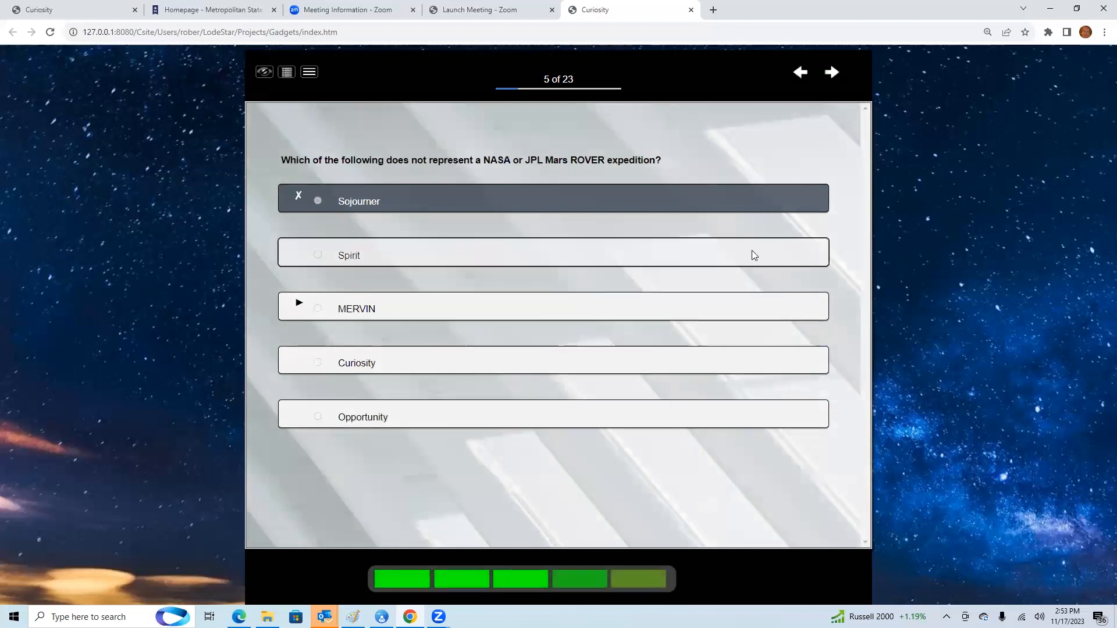
Step: Advance to page 11, submit "erwwr" as the short answer naming a recent Mars Rover, and dismiss the feedback
click(833, 78)
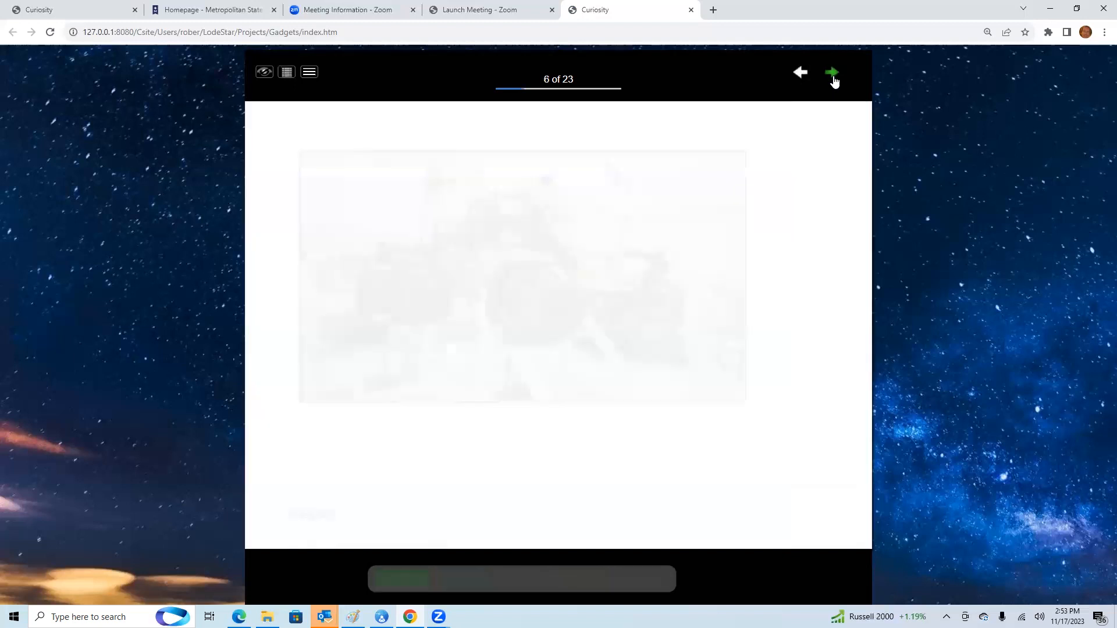
click(833, 78)
click(832, 78)
click(833, 78)
click(832, 78)
click(832, 78)
click(430, 285)
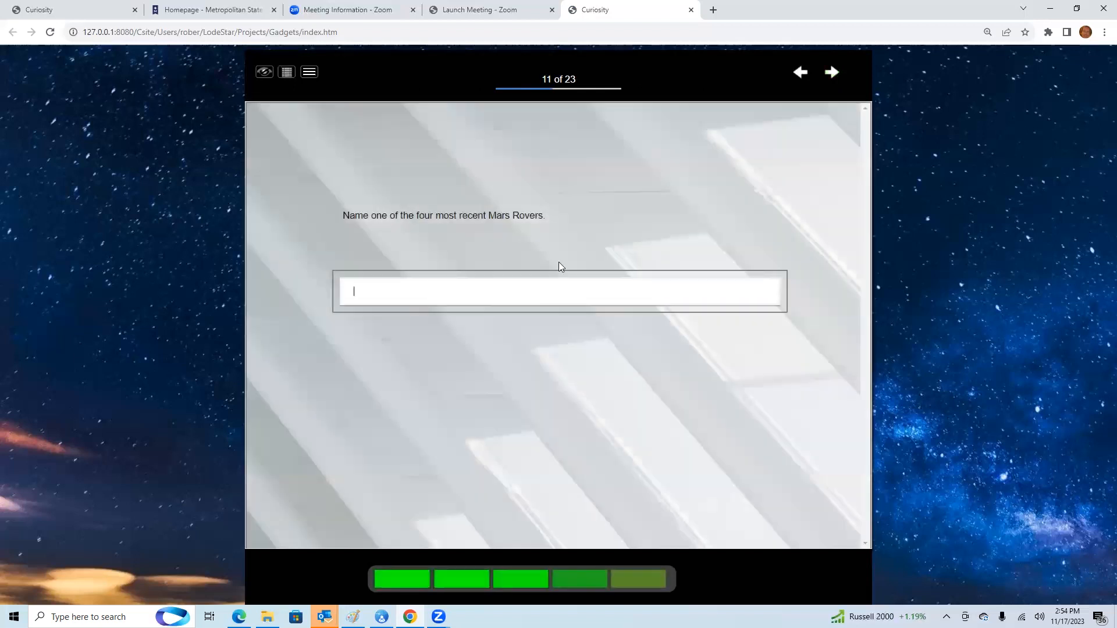
text(erwwr)
click(811, 83)
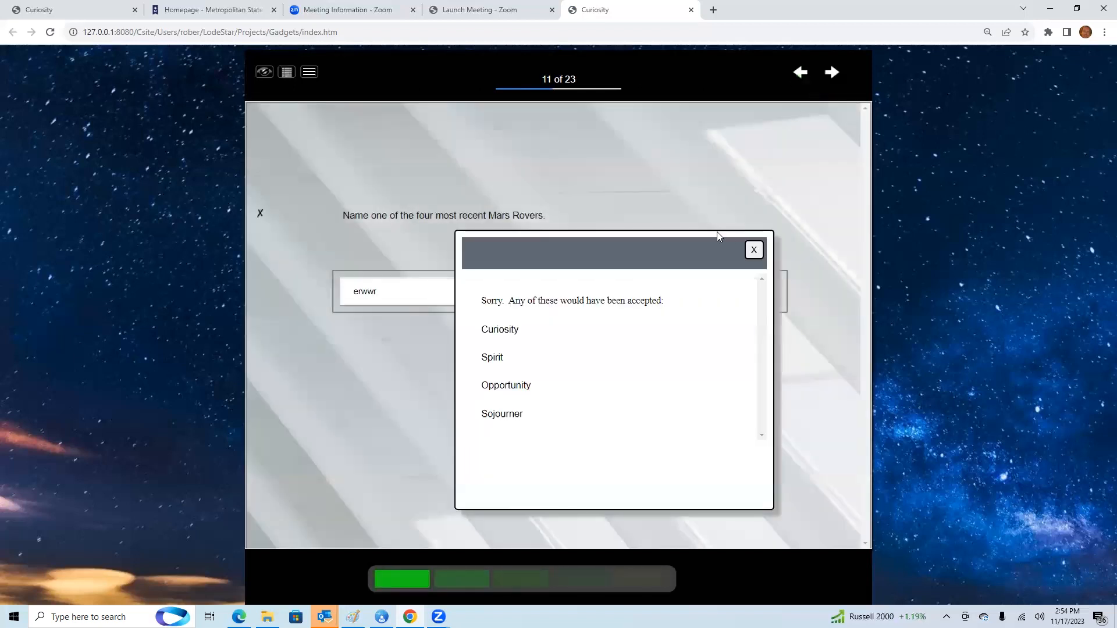
click(753, 249)
Step: Advance to interview page 15 and submit the answer that Curiosity should be dropped and bounce on its own wheels
click(833, 75)
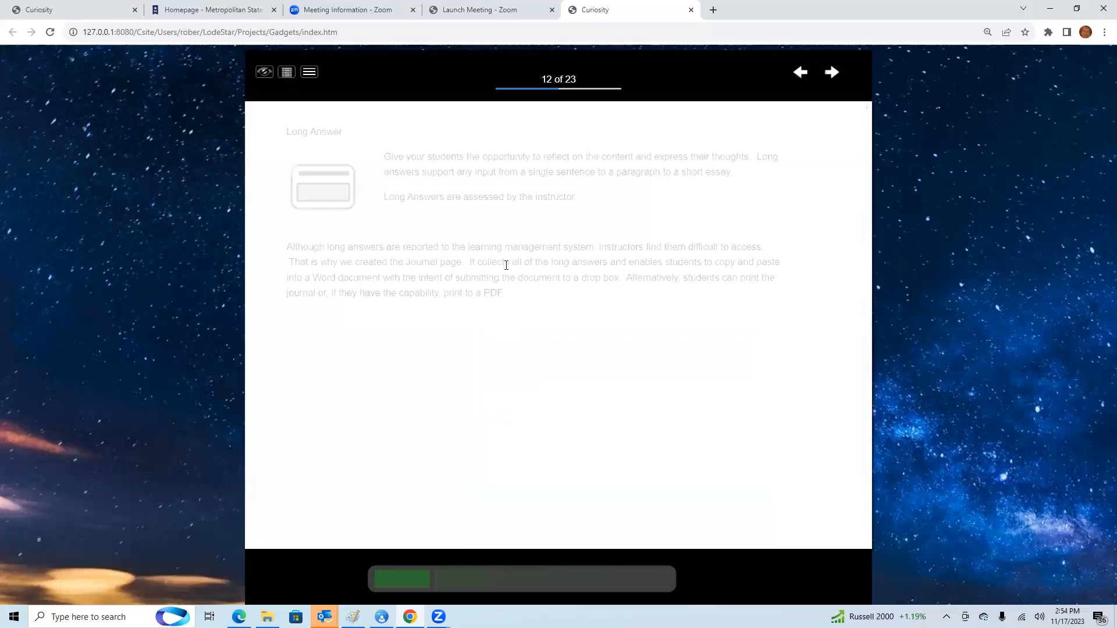
click(831, 75)
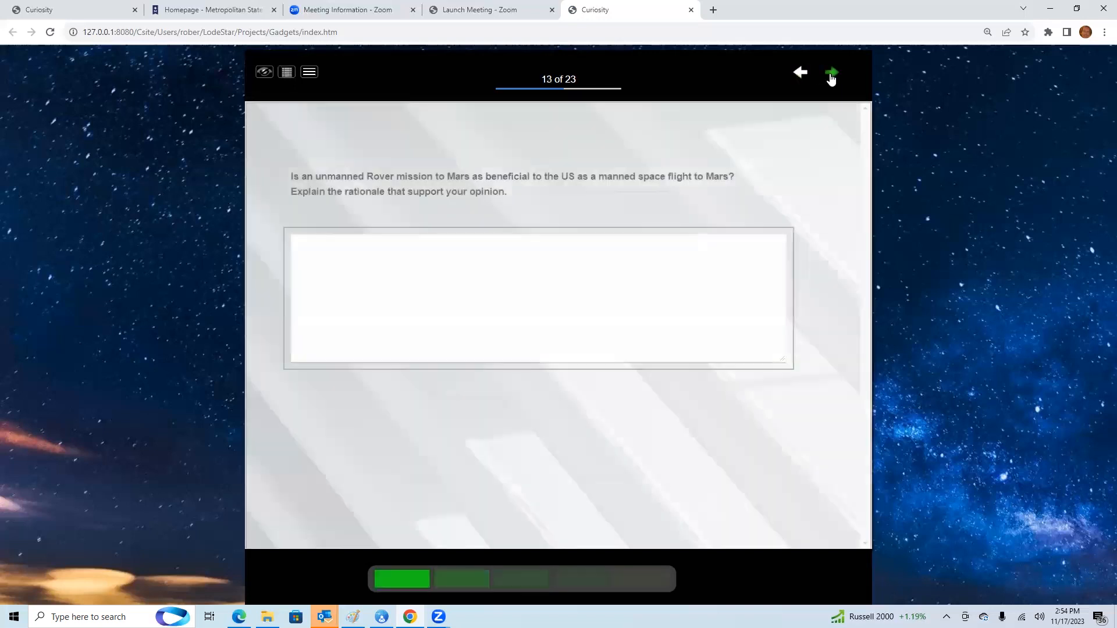
click(831, 75)
click(832, 75)
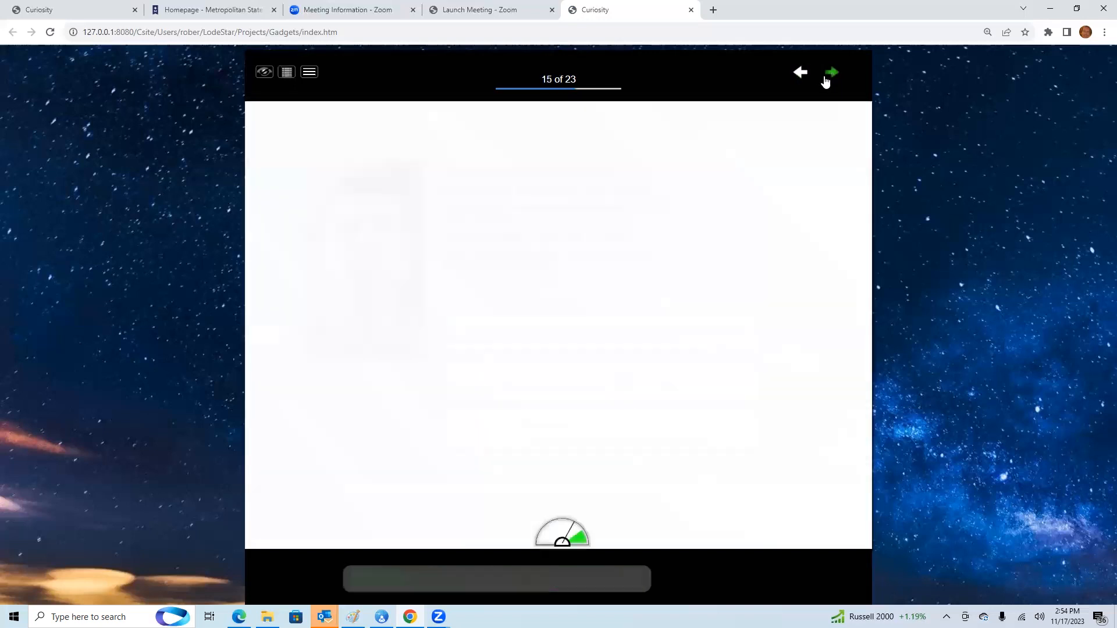
click(518, 442)
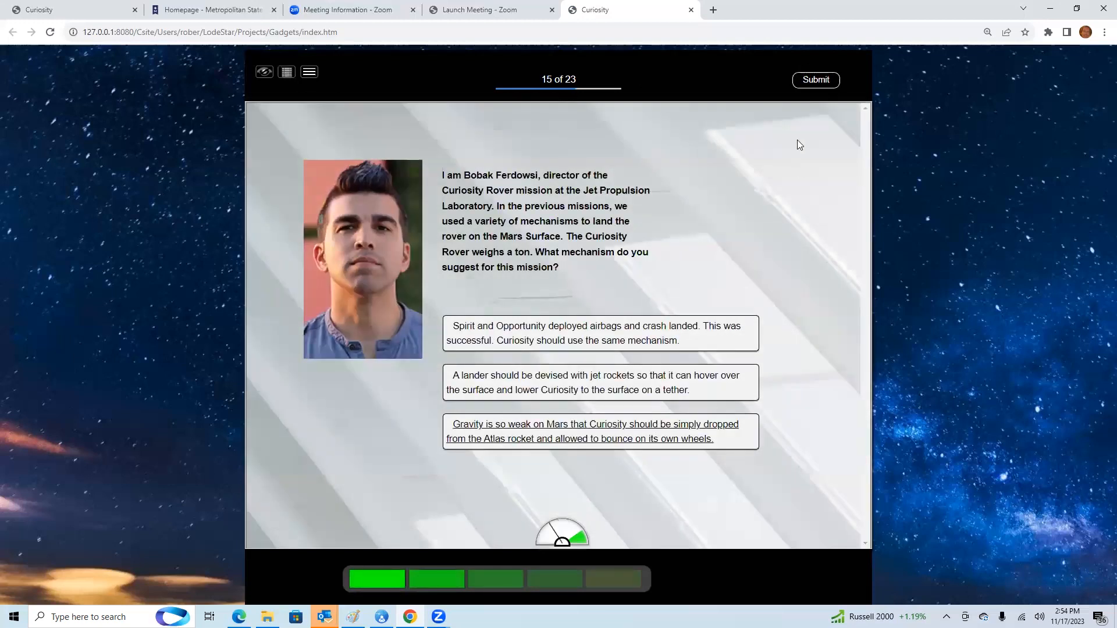
click(809, 87)
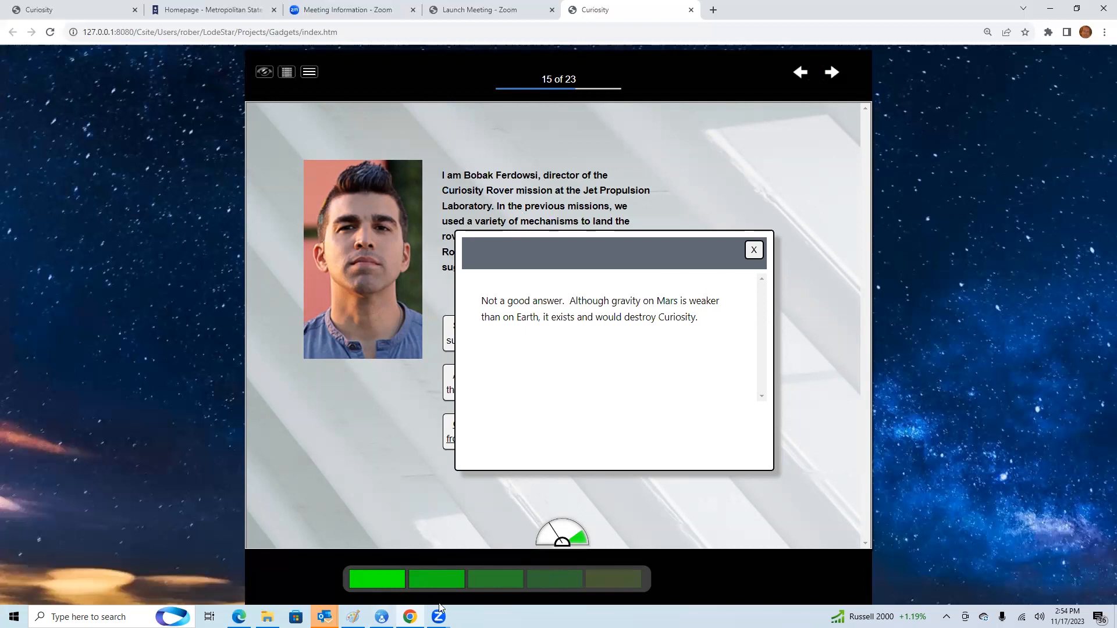
Step: Switch to the LodeStar 10 authoring tool and go to page 4, Question, in the Gadgets project
click(381, 617)
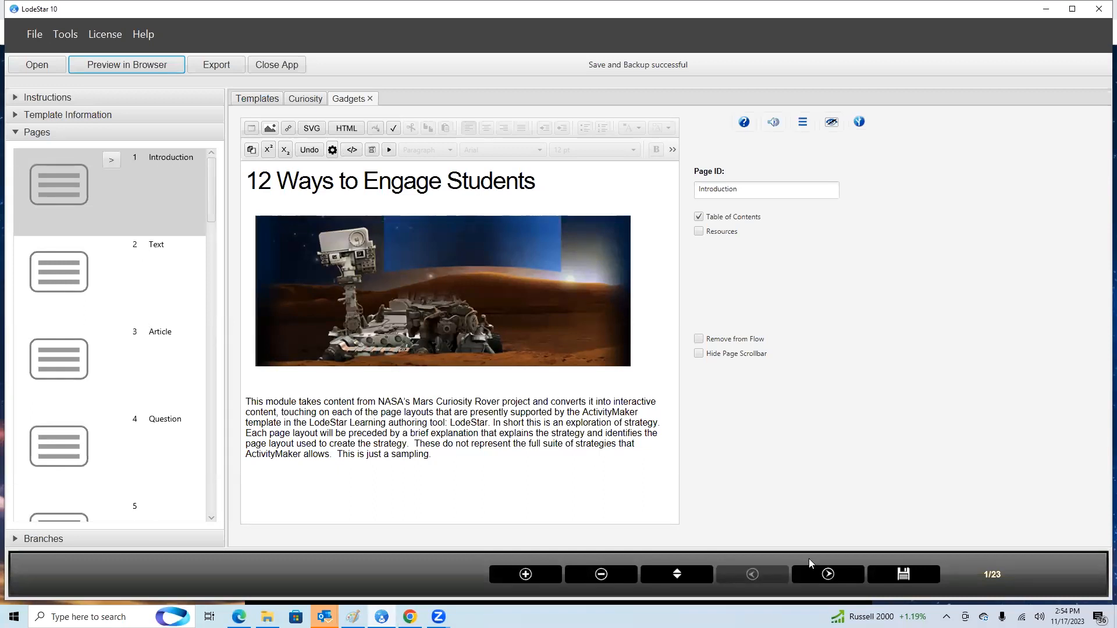
click(823, 574)
click(821, 573)
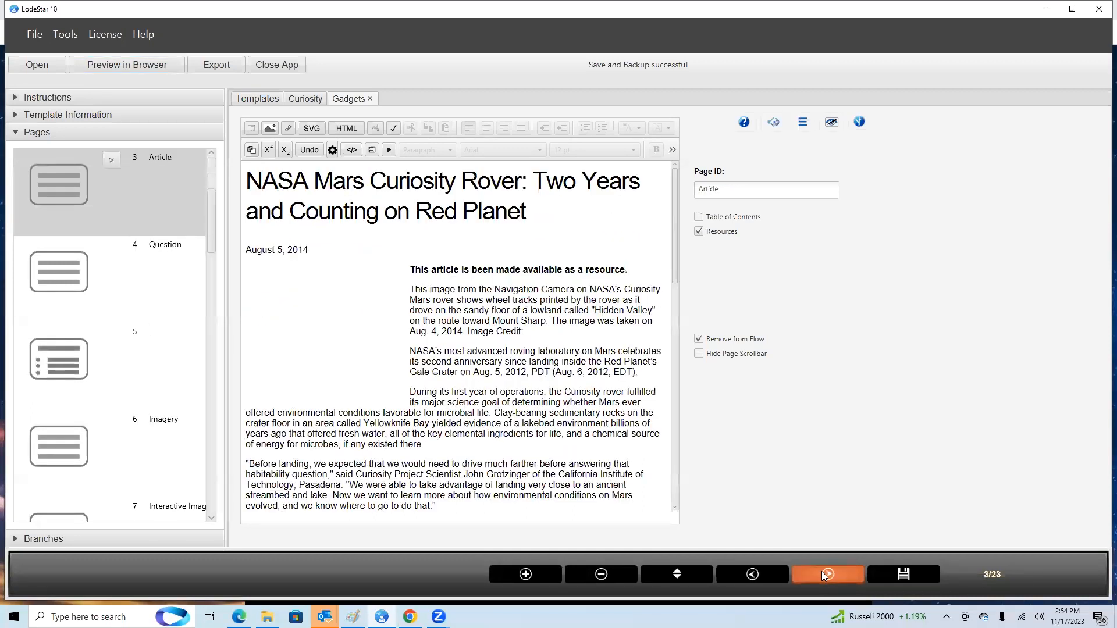
click(819, 571)
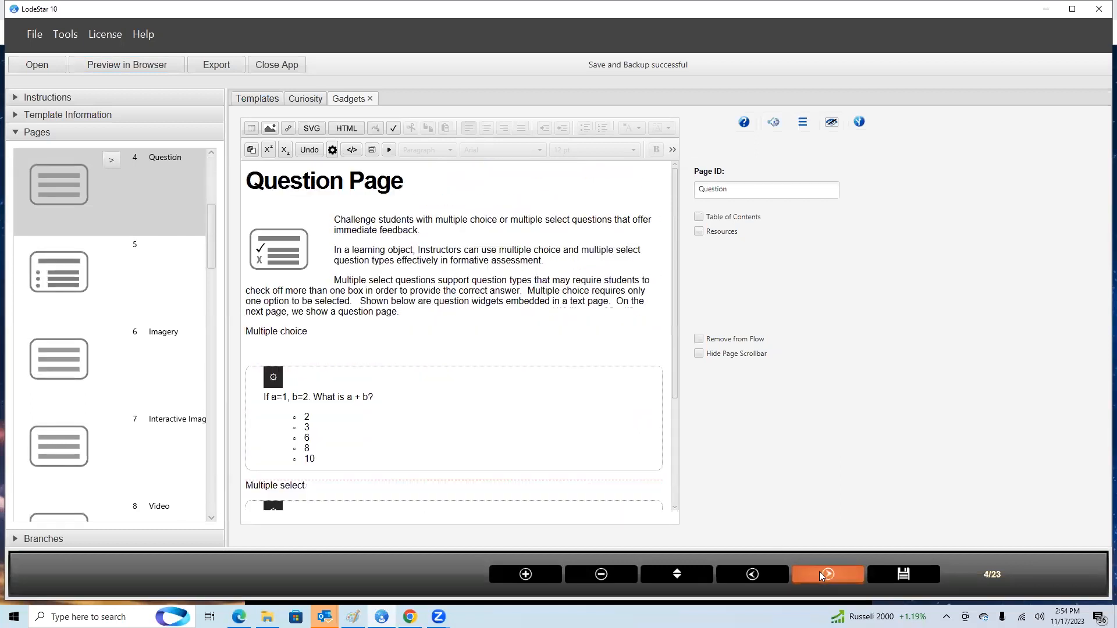
Step: Open the multiple choice and multiple select question widgets in turn to view their settings, closing each without edits
scroll(373, 332, down, 3)
double_click(352, 343)
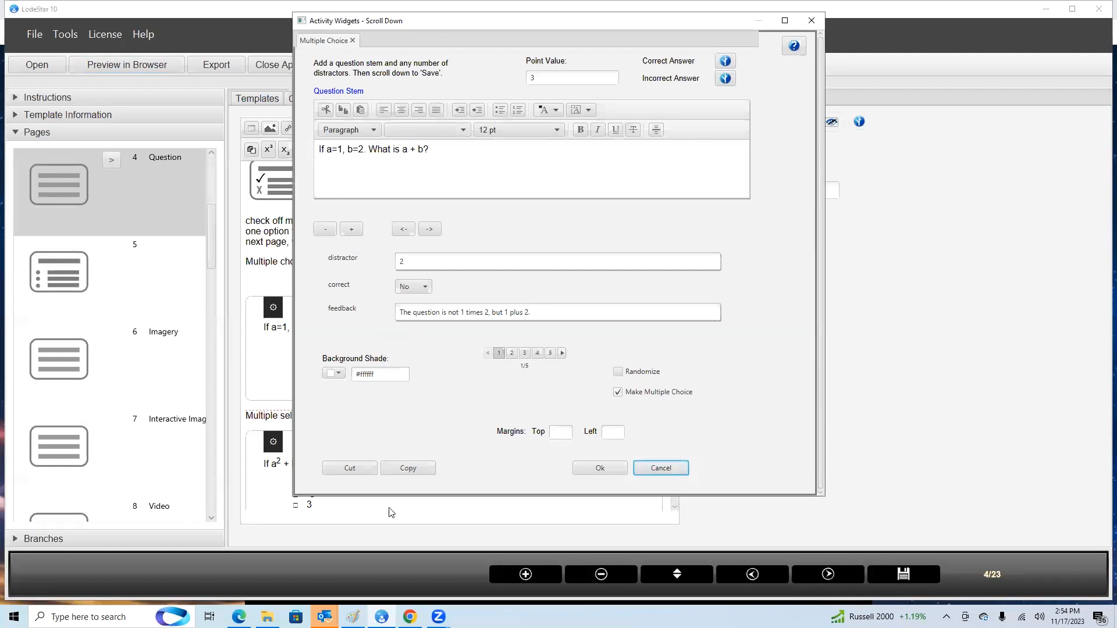
click(660, 468)
double_click(405, 423)
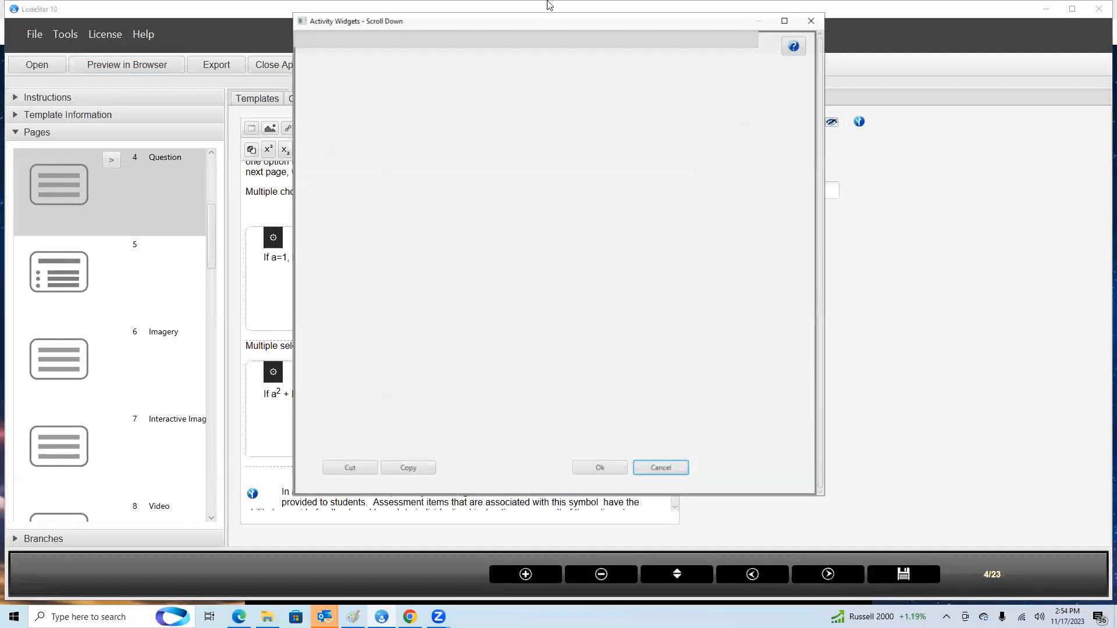
click(601, 466)
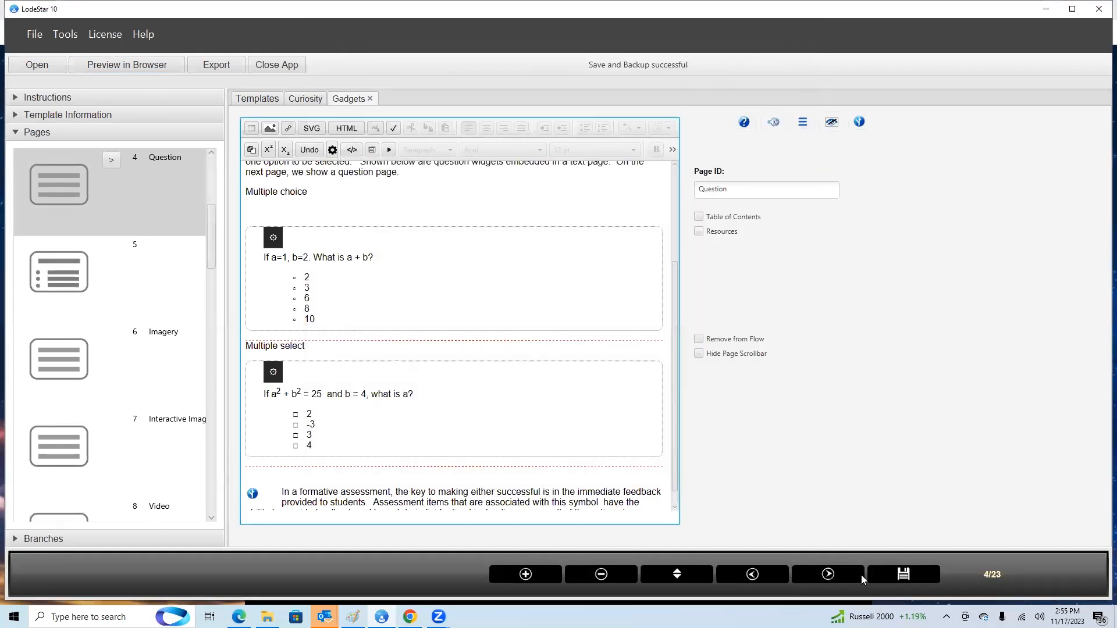
Step: Review the editor layouts of pages 5 through 13, including the question, imagery, video, short answer and long answer pages
click(831, 576)
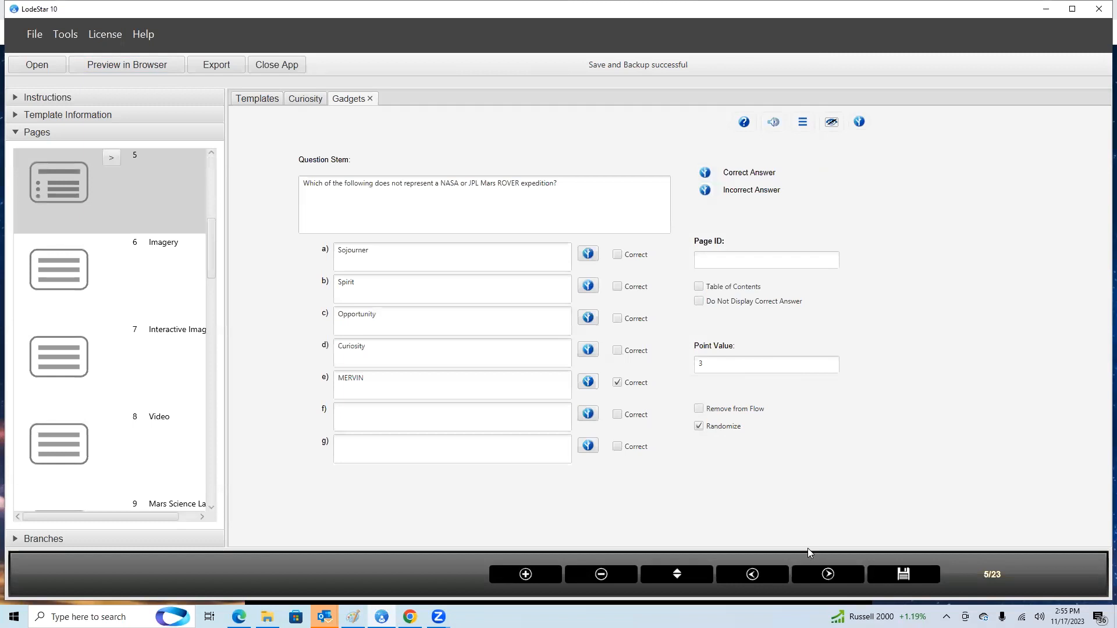
click(818, 573)
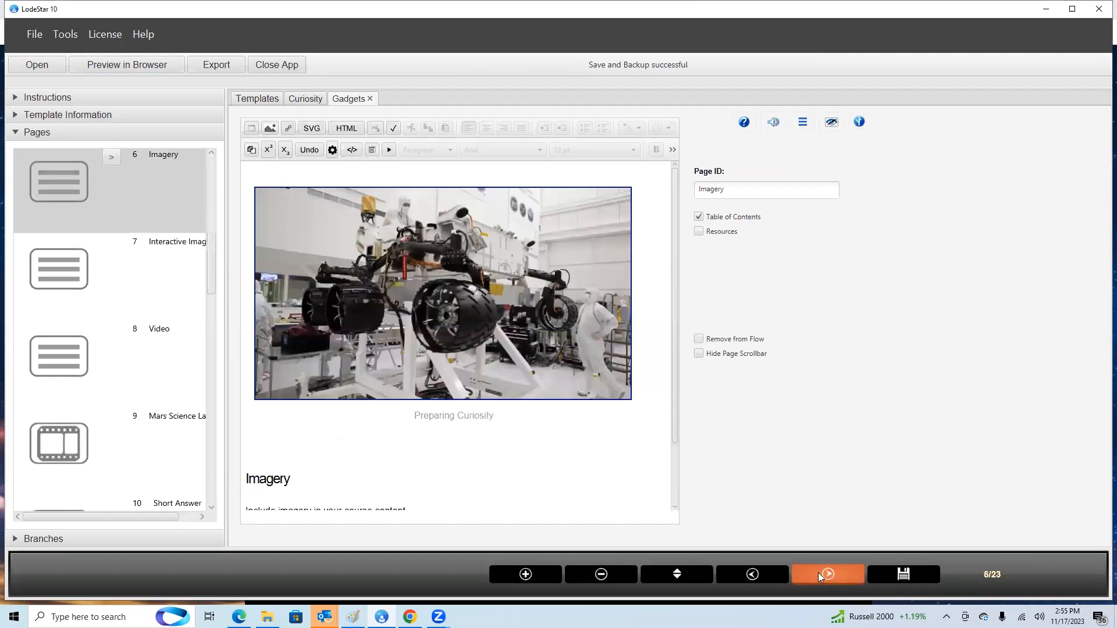
click(818, 572)
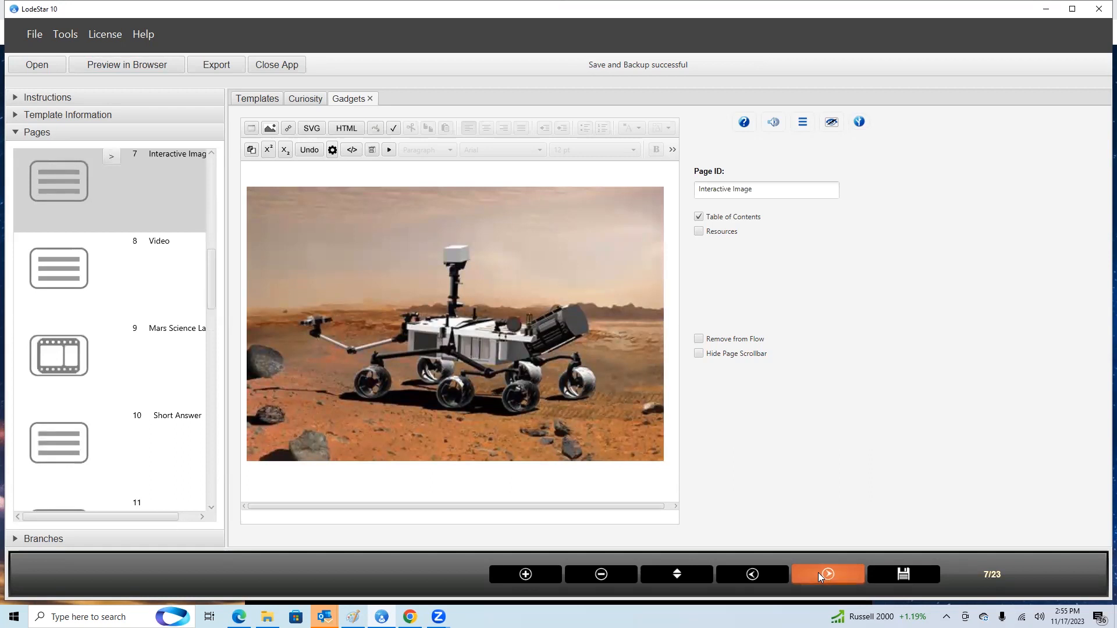
click(818, 573)
click(818, 572)
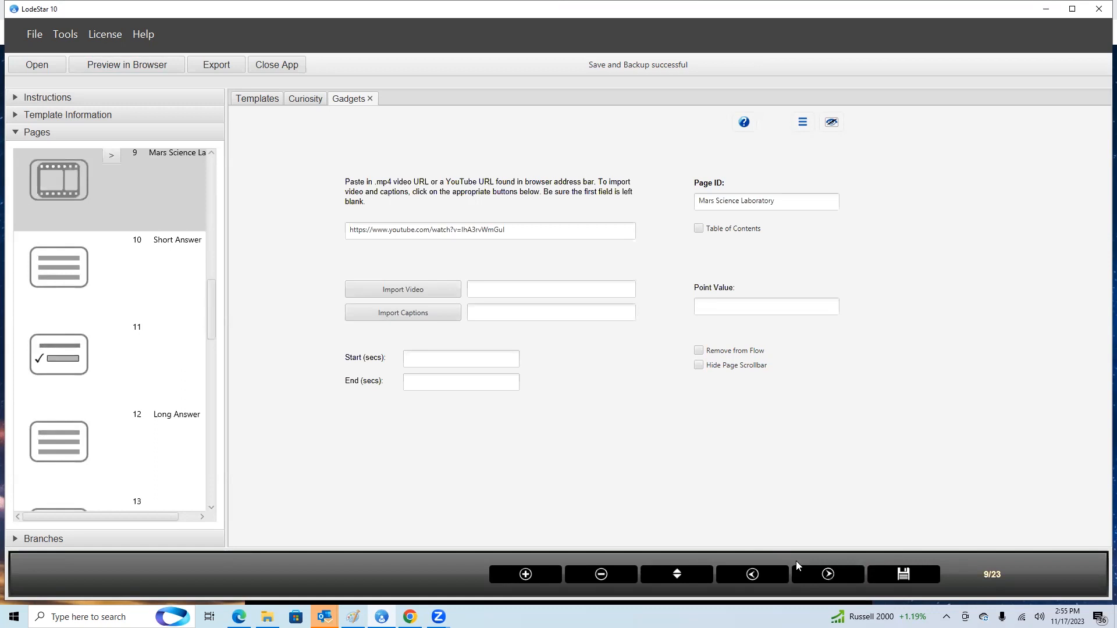
click(811, 575)
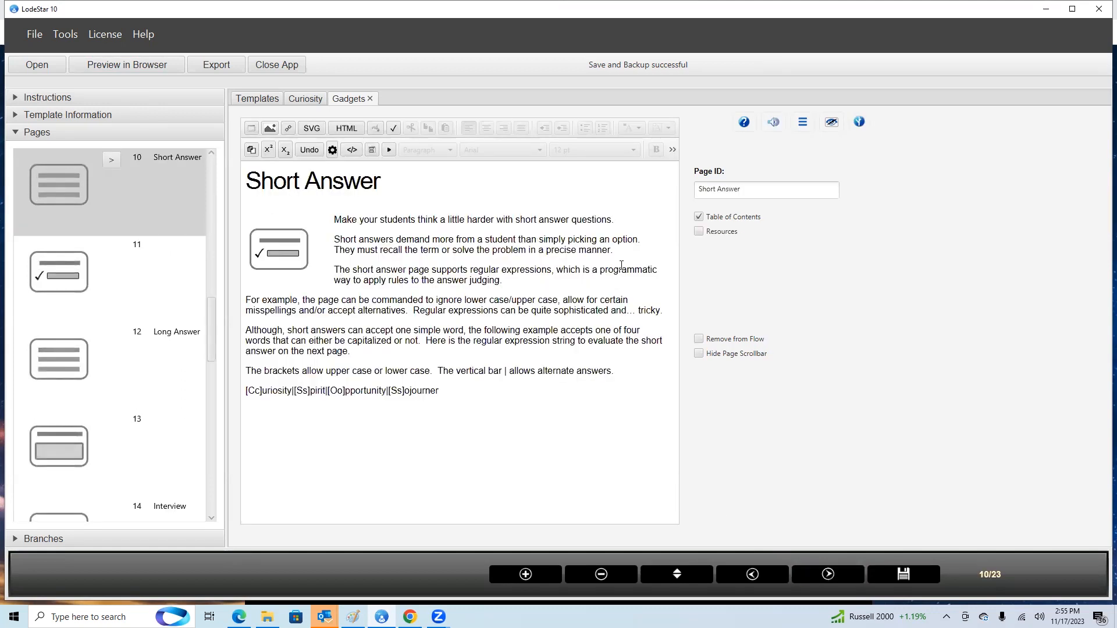
click(801, 572)
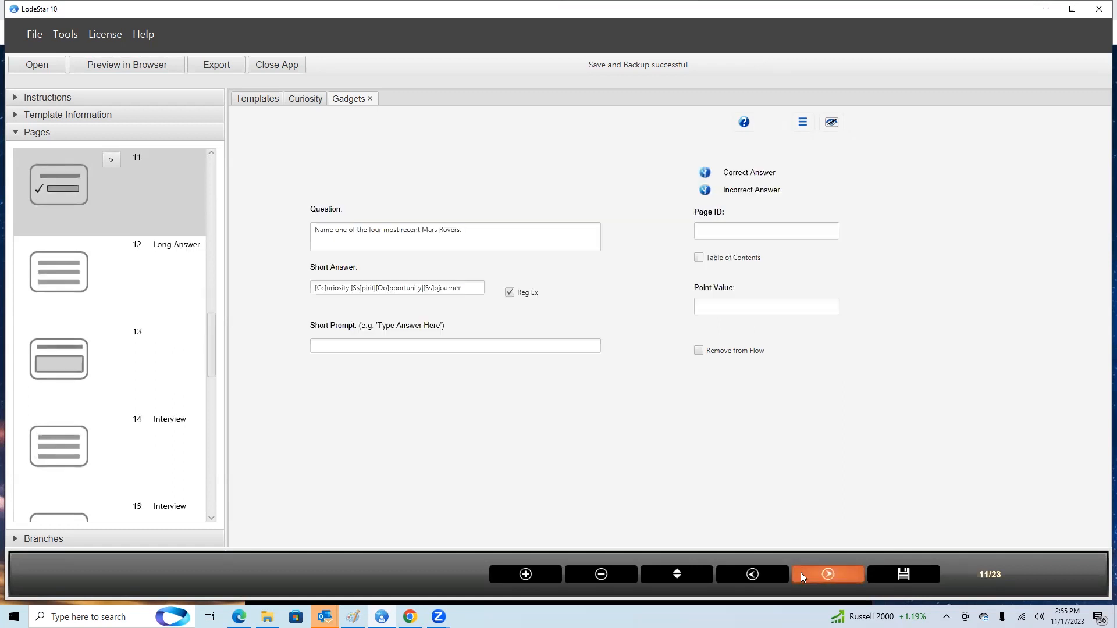
click(802, 571)
click(802, 571)
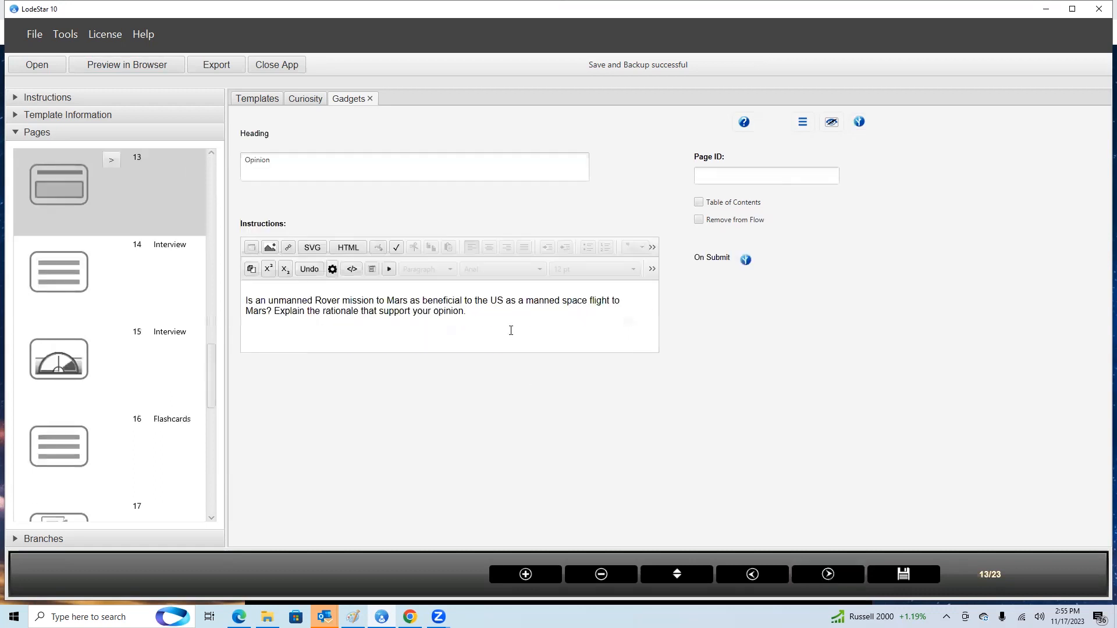
Step: View the editor layouts of pages 21 and 22 (meter), plus the meter graphic's image settings, without changing anything
scroll(70, 384, down, 10)
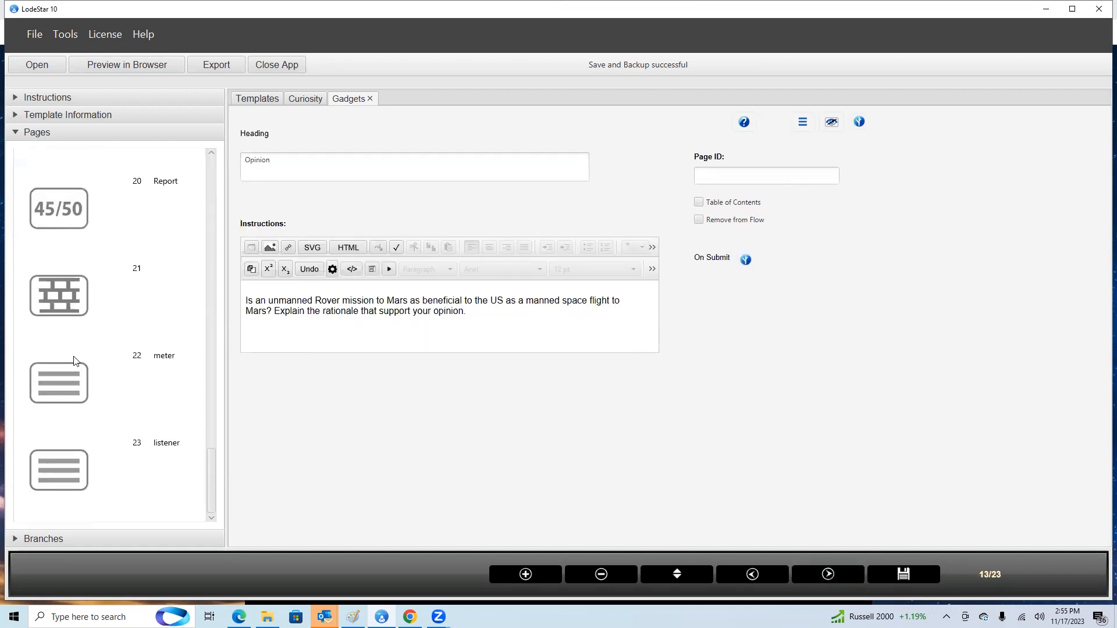
click(62, 305)
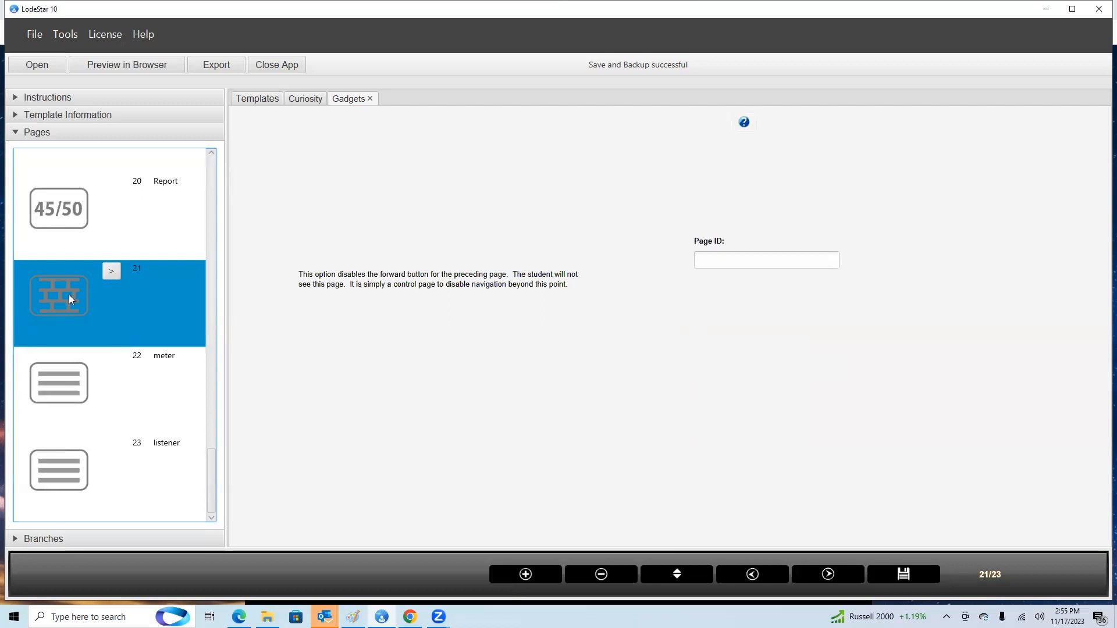
click(63, 383)
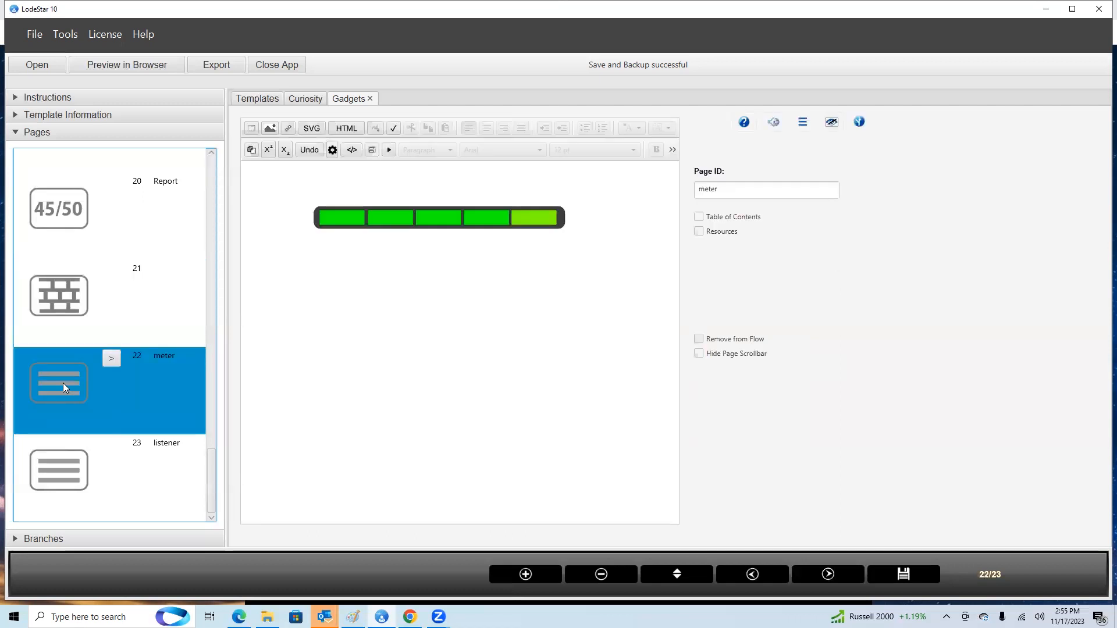
double_click(455, 224)
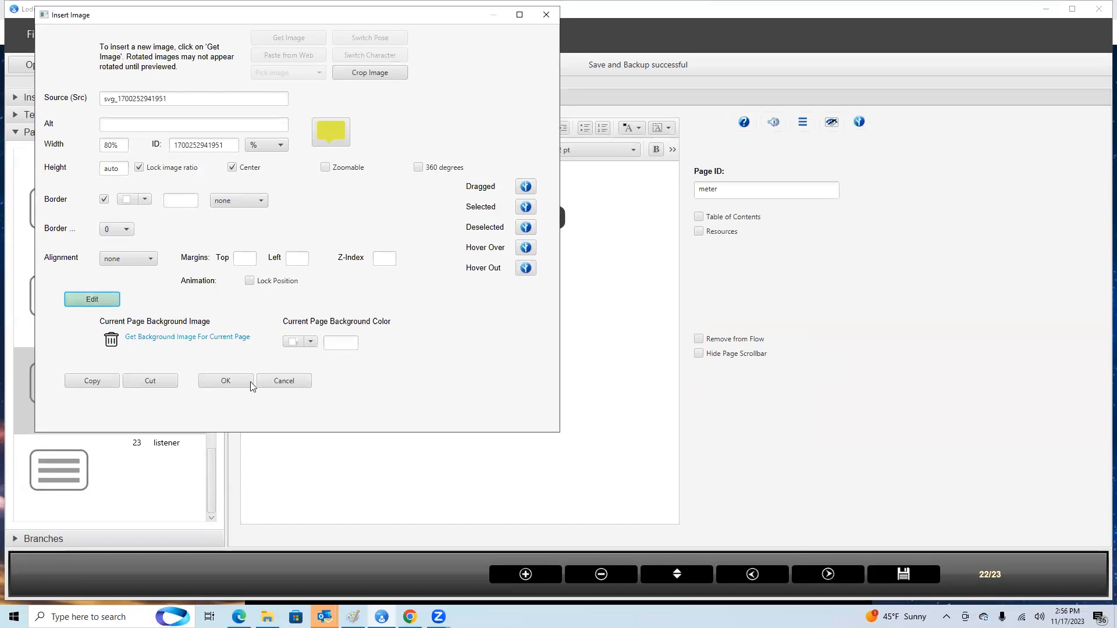
click(285, 384)
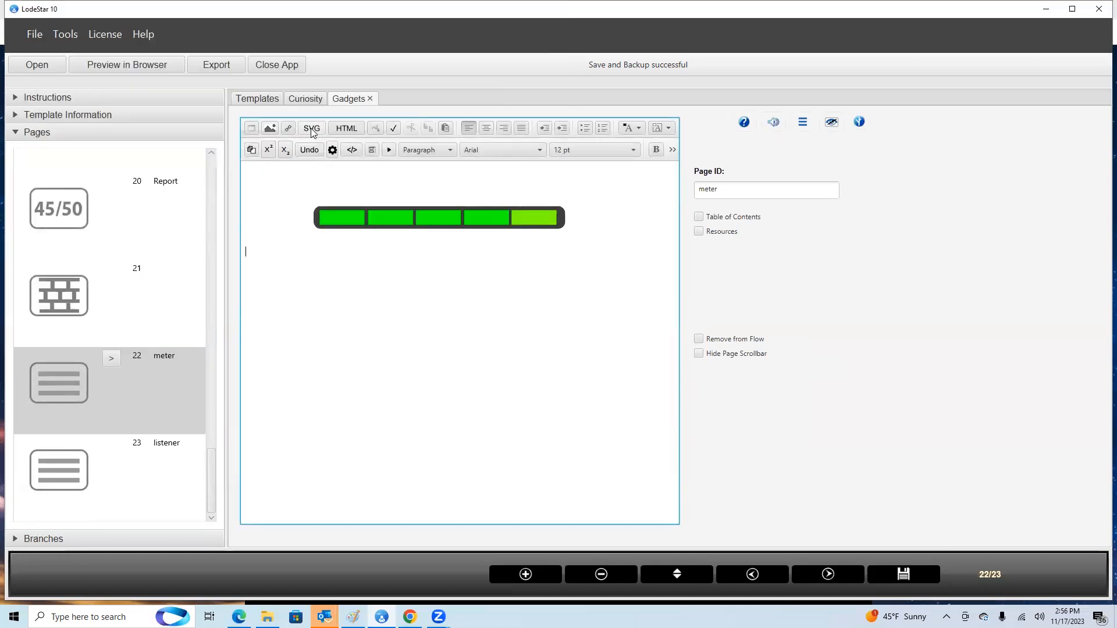
Step: Edit the meter graphic as an SVG and draw a dark bar about 813 by 69 above the existing one, with rounded corners
double_click(394, 223)
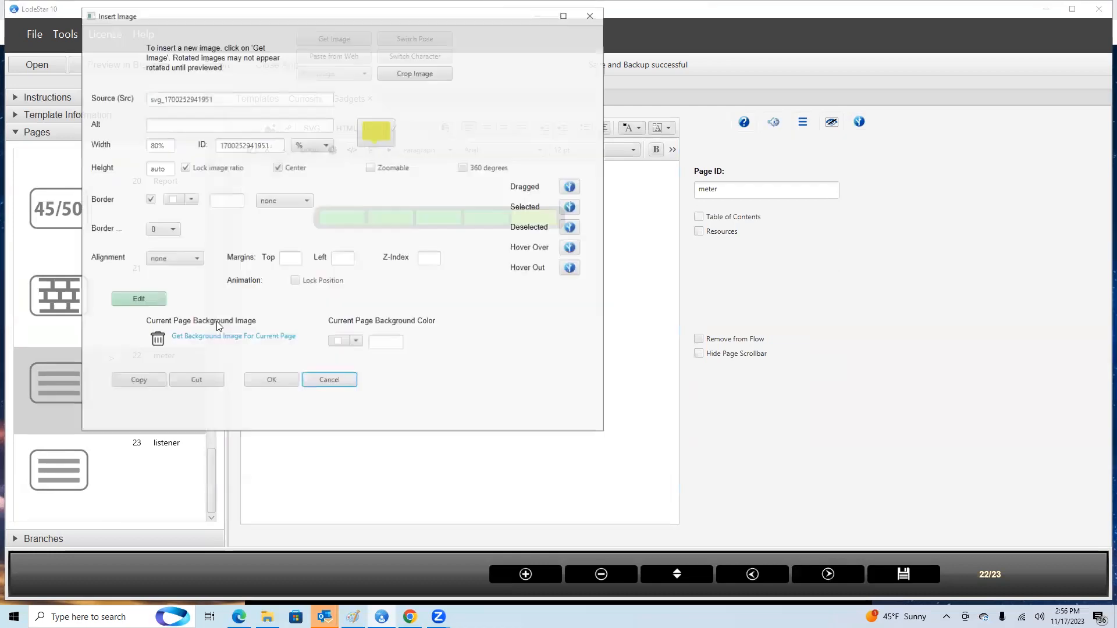
click(141, 298)
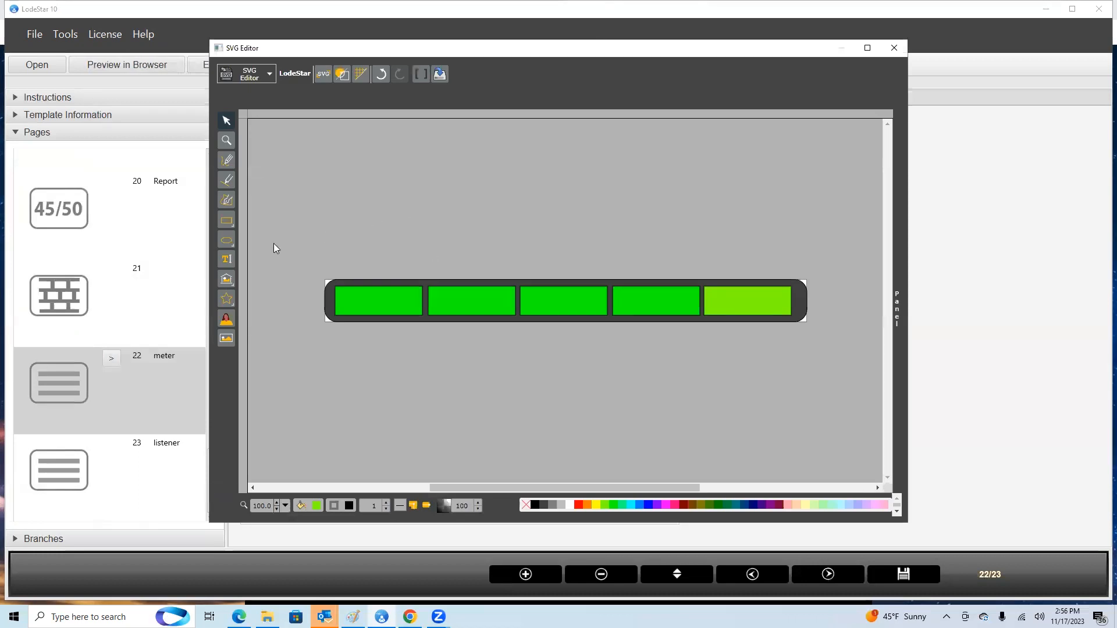
click(227, 220)
drag(323, 186, 781, 215)
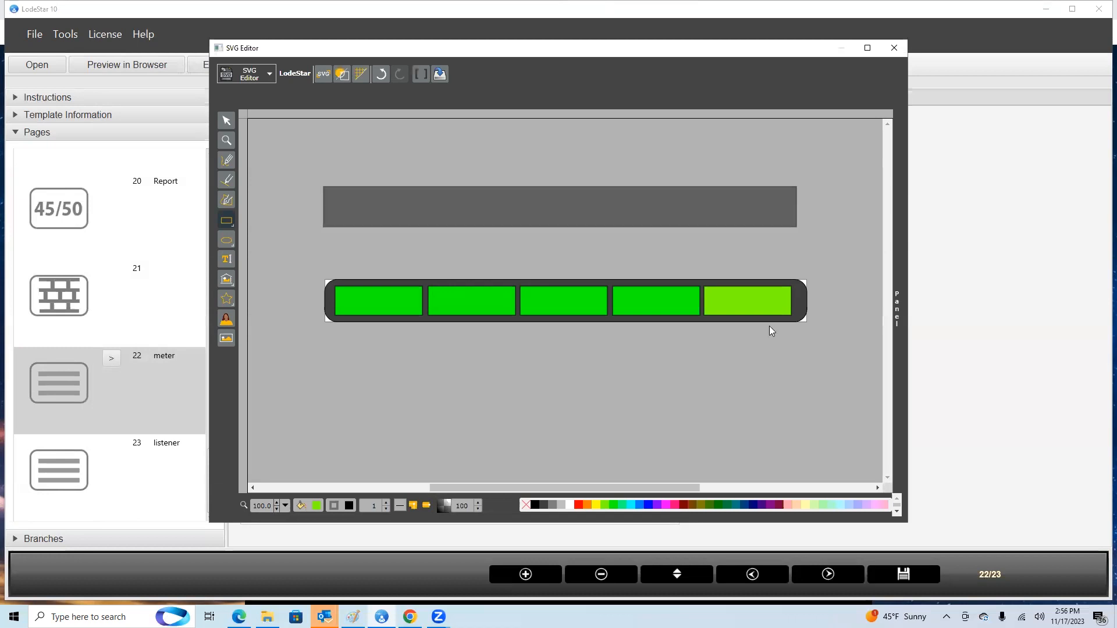
click(580, 206)
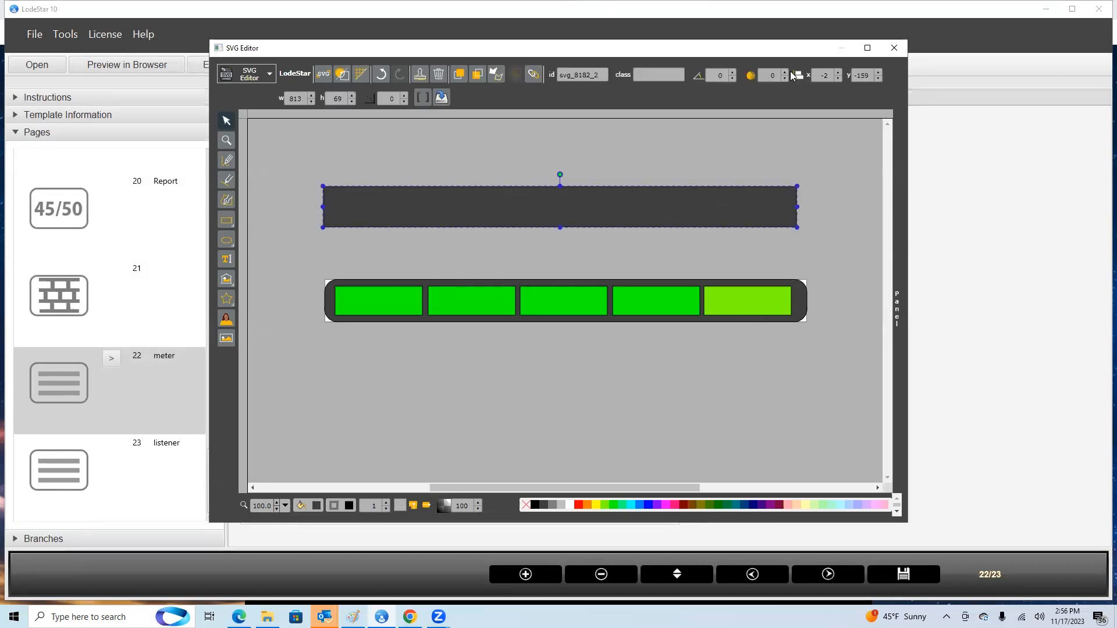
click(404, 96)
click(404, 96)
click(403, 96)
click(403, 97)
click(402, 97)
Step: Draw a tile about 127 by 48 near the start of the new bar and fill it with green
drag(342, 197, 433, 227)
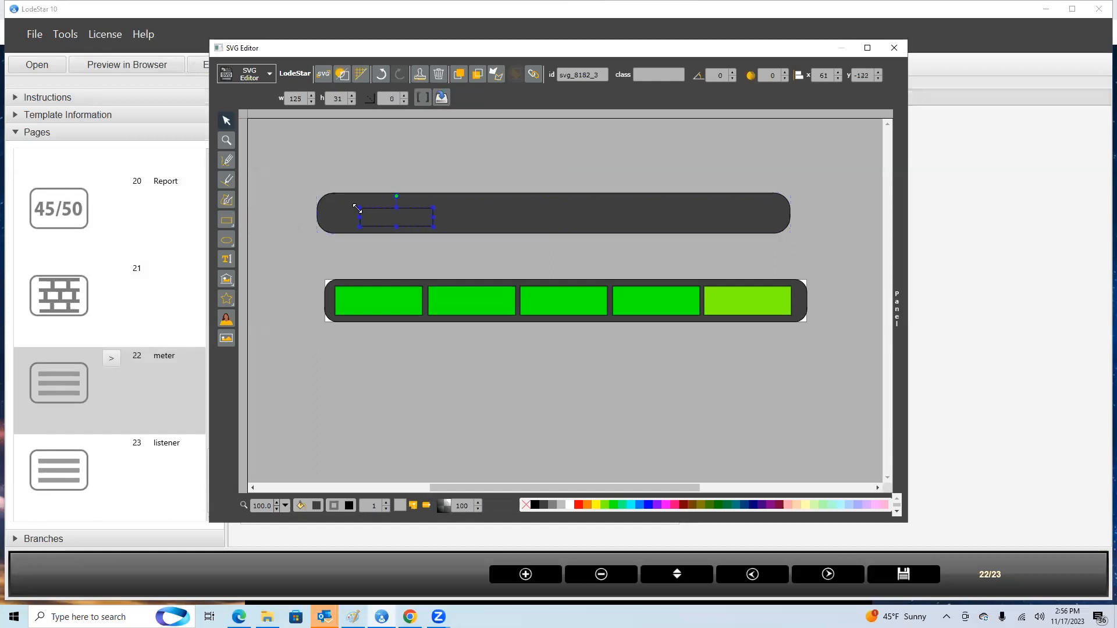
drag(357, 208, 386, 216)
click(612, 505)
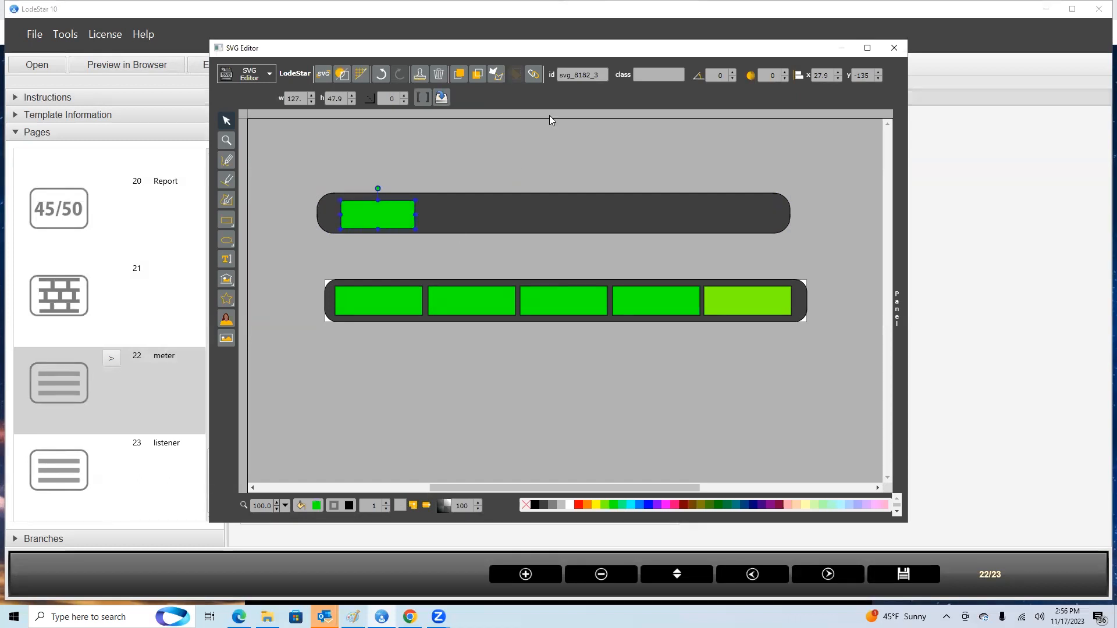
Step: Inspect the existing meter tiles' IDs and give the new green tile the ID tile01
click(393, 301)
click(493, 301)
click(553, 302)
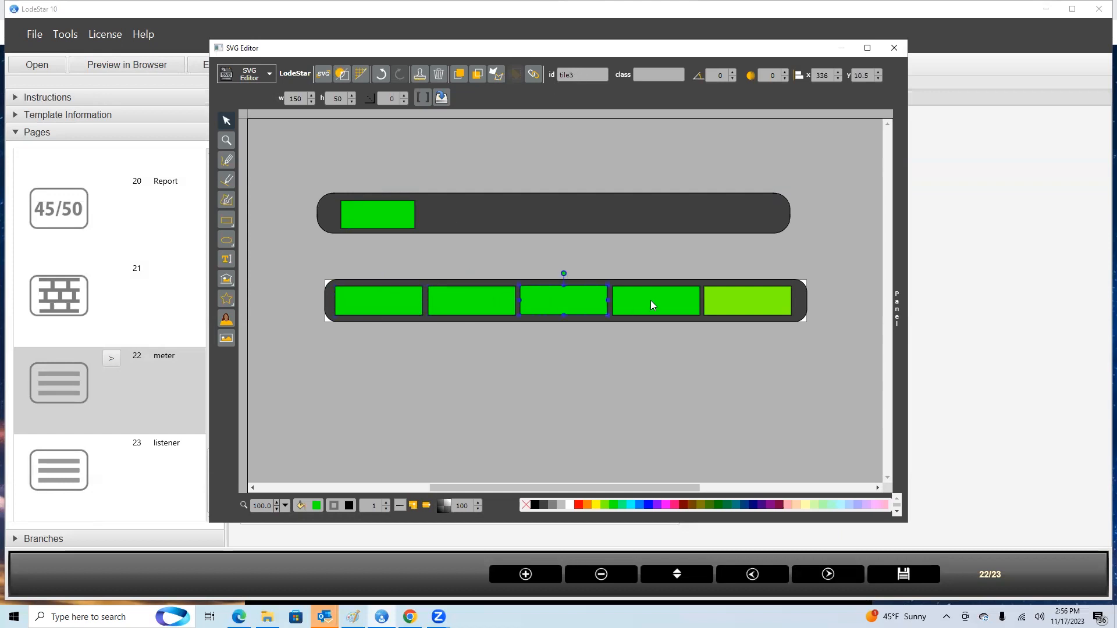
click(389, 218)
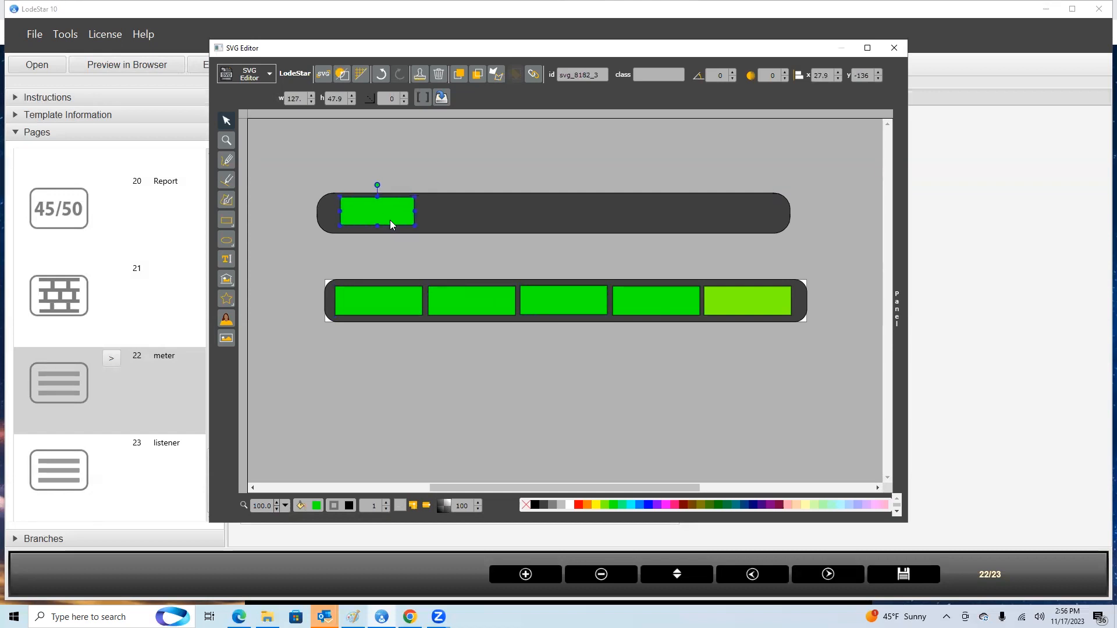
drag(389, 215, 396, 211)
drag(603, 76, 551, 75)
text(tile)
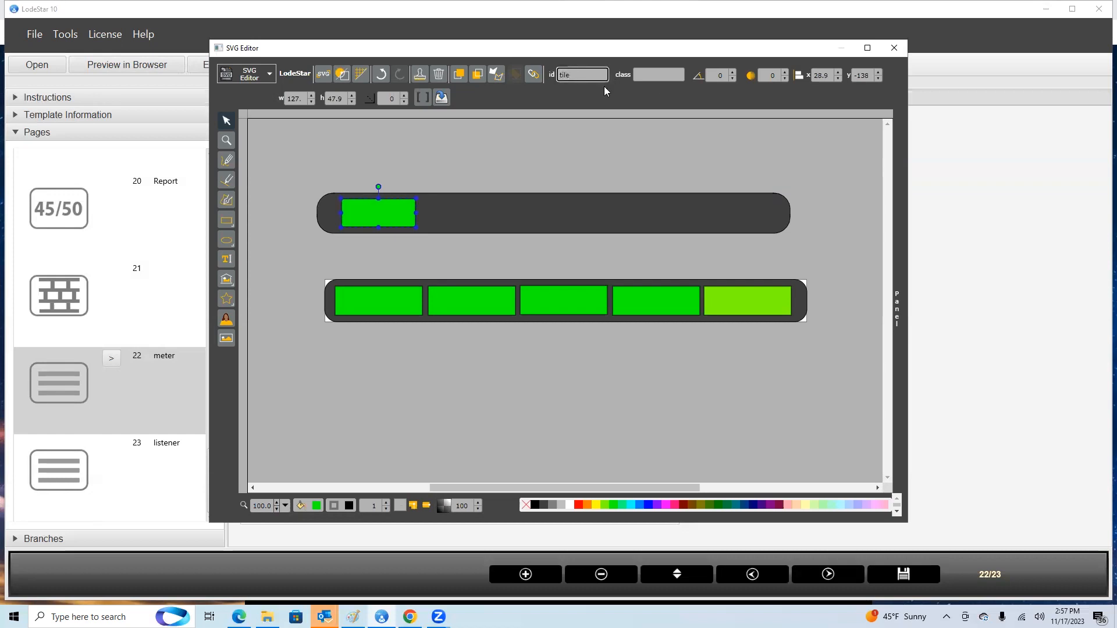
text(1)
key(Return)
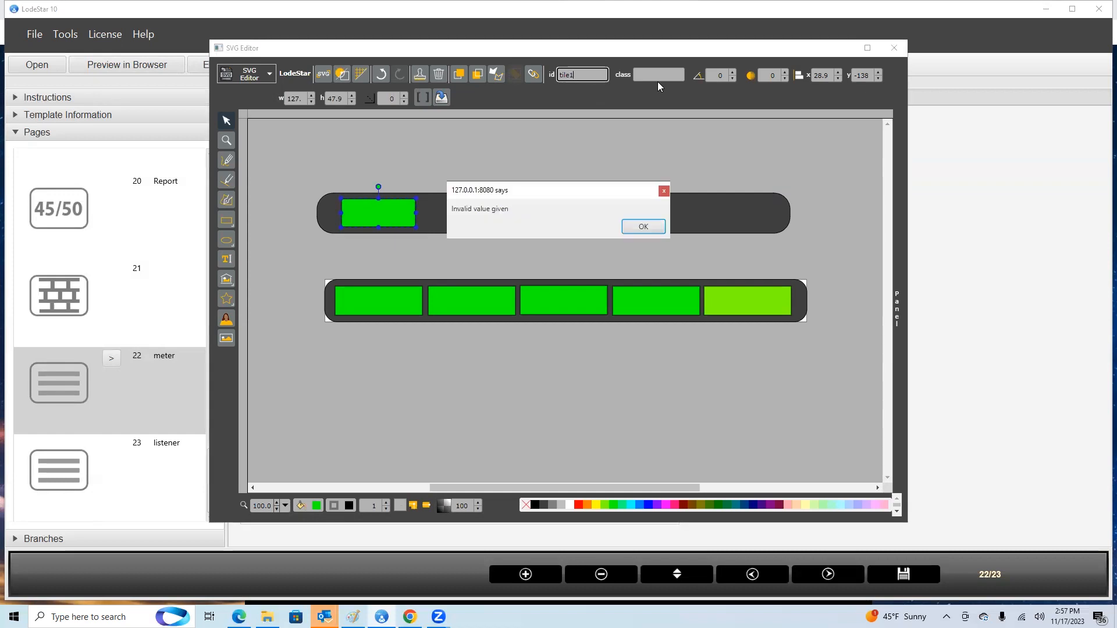
key(Return)
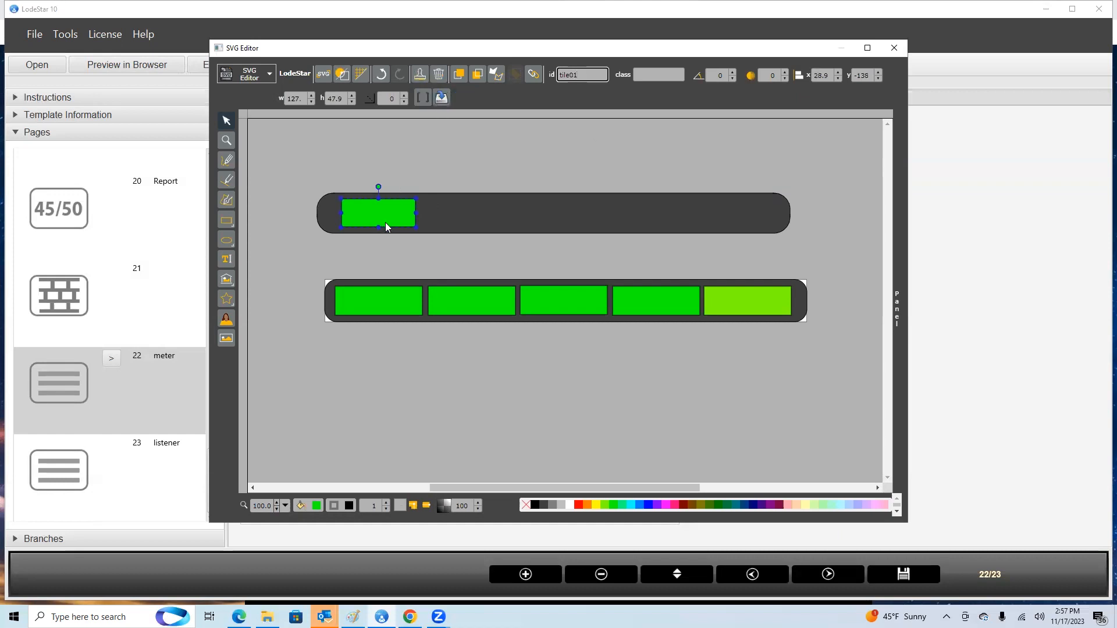
Step: Duplicate the green tile, place the copy beside it in the new bar, and close the SVG editor without keeping the drawing
click(419, 75)
drag(396, 224, 474, 211)
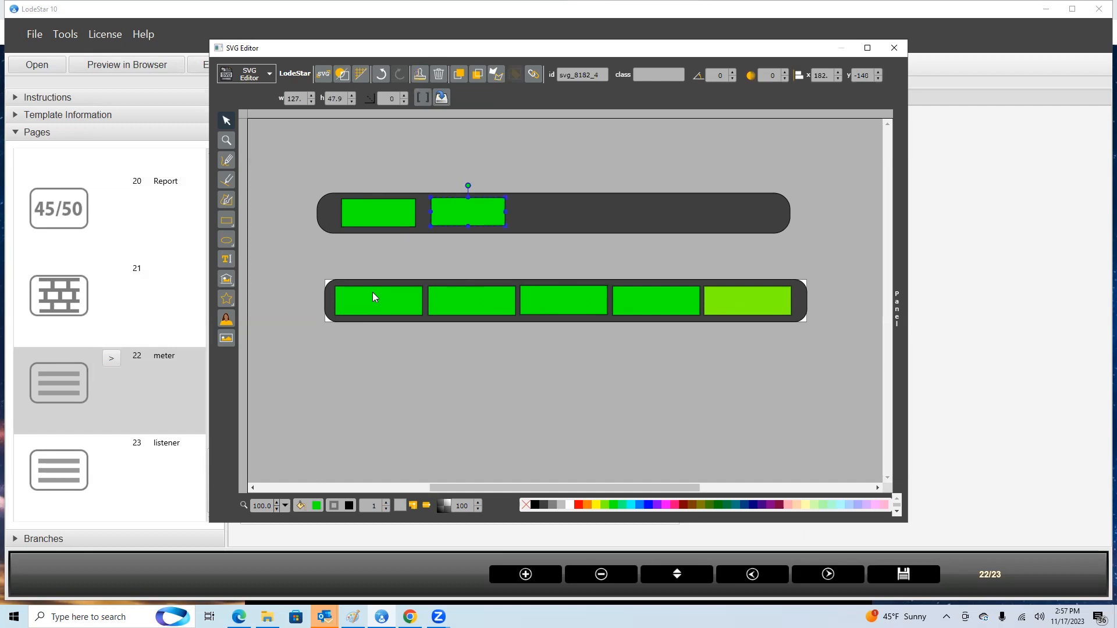
click(764, 311)
click(894, 48)
click(571, 251)
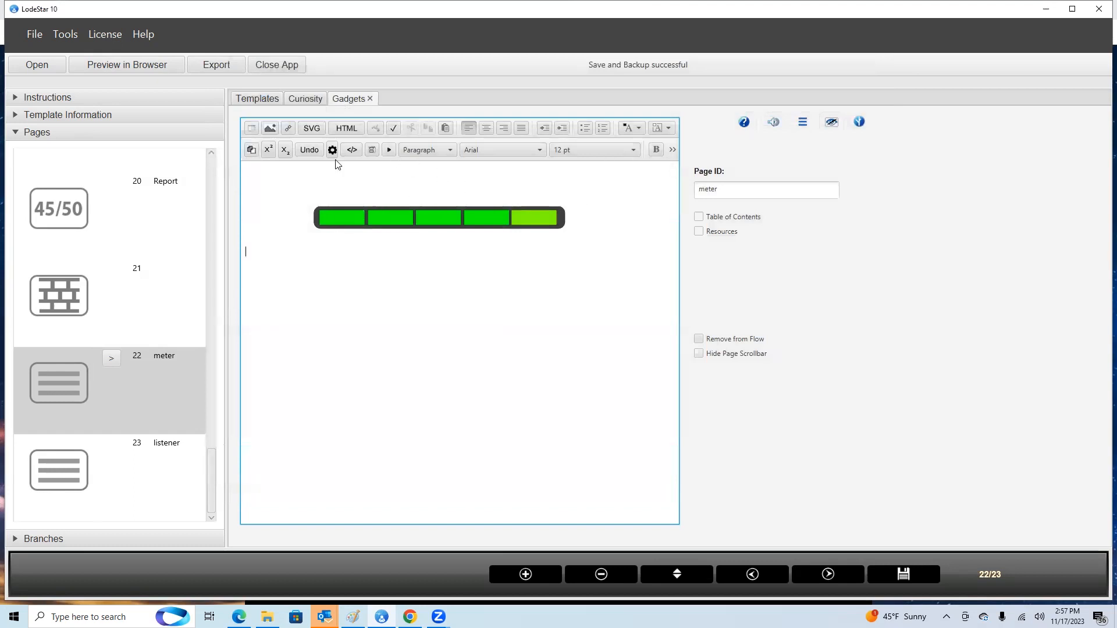
Step: Open the meter's animation timeline, scrub to 4.70 seconds and choose tile1 as the element
click(389, 150)
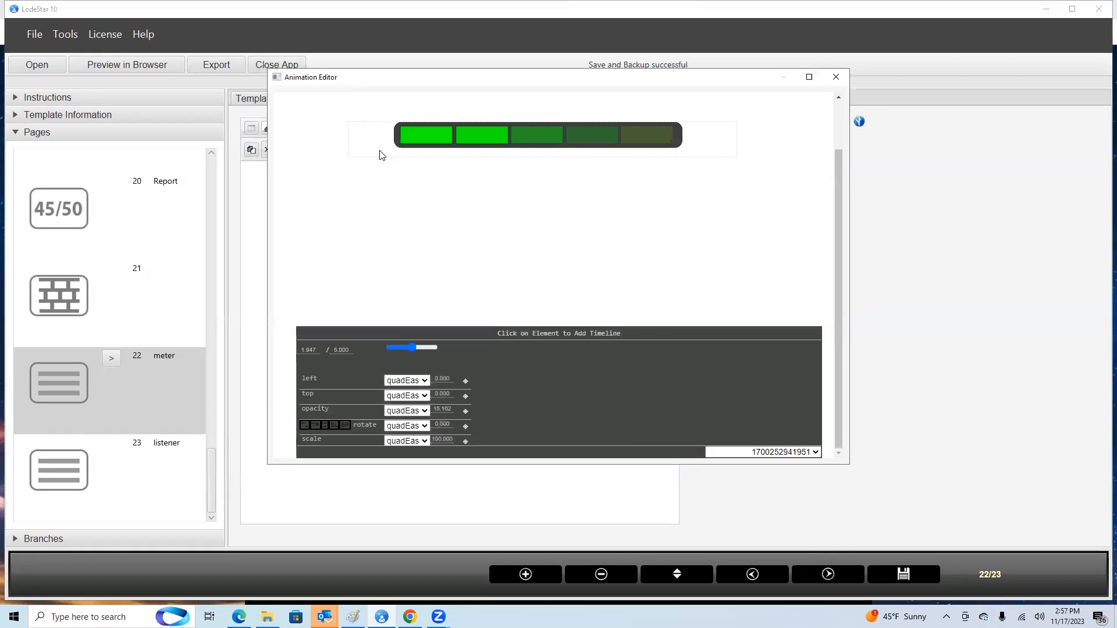
click(419, 137)
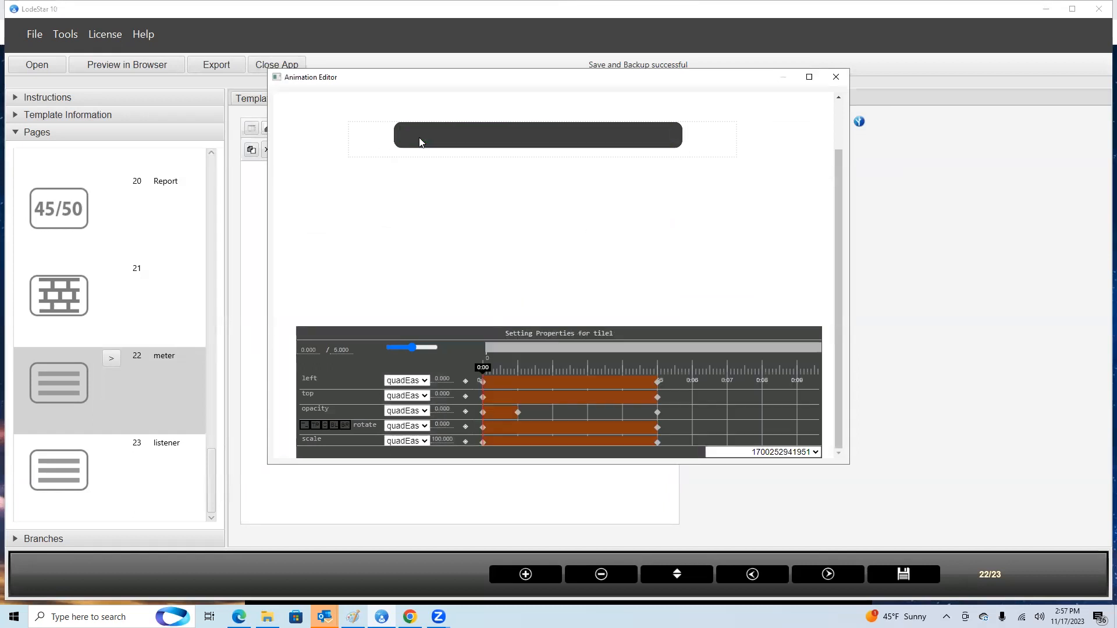
click(738, 447)
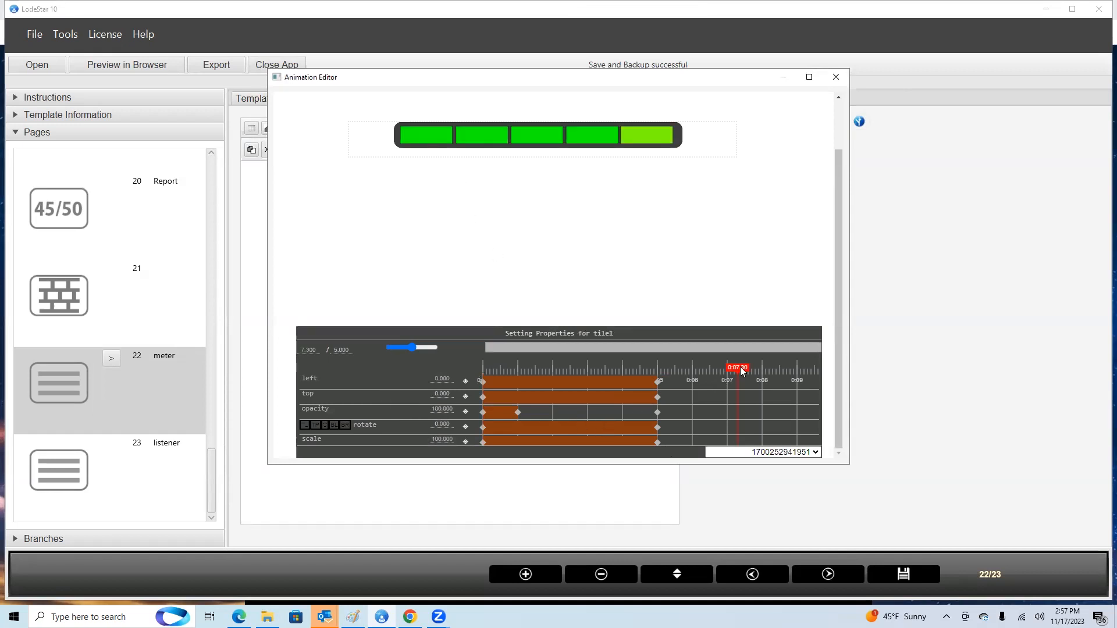
drag(745, 372, 652, 370)
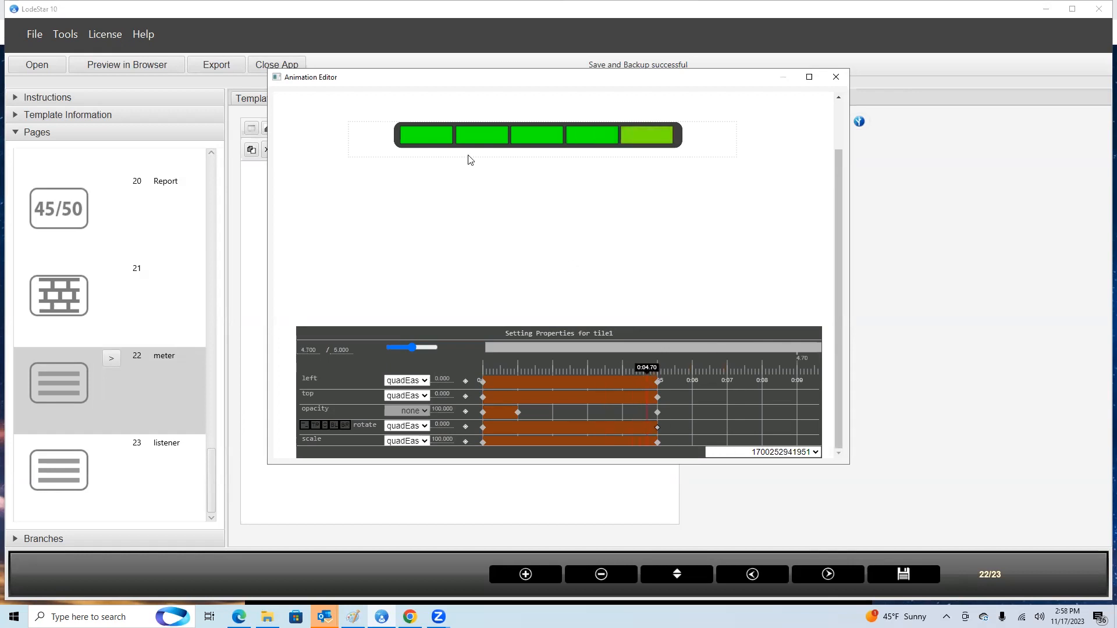
click(760, 455)
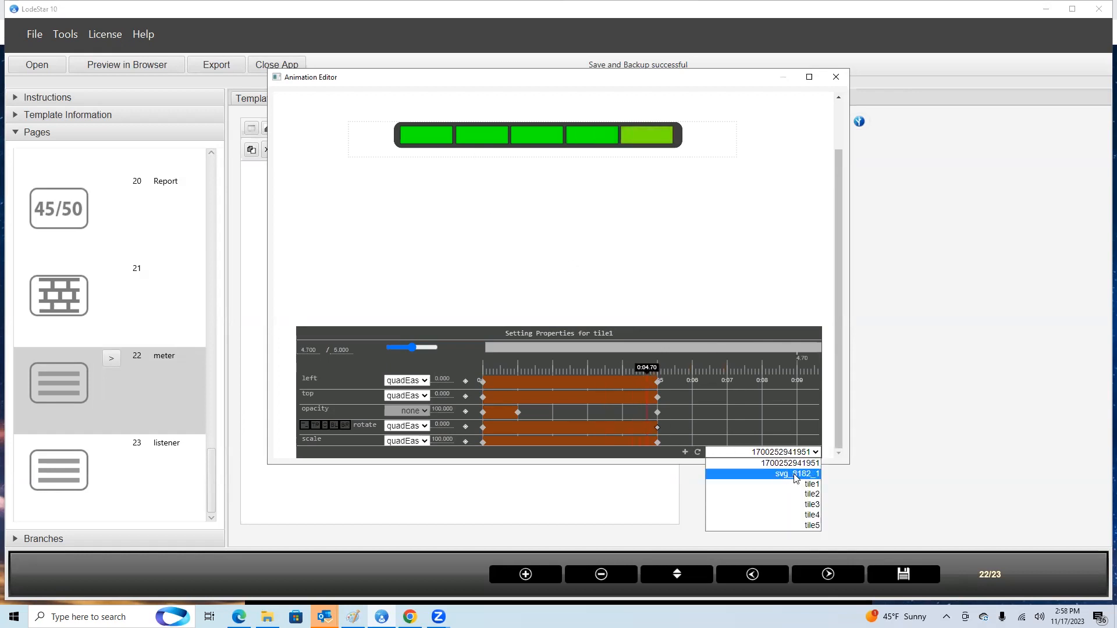
click(813, 486)
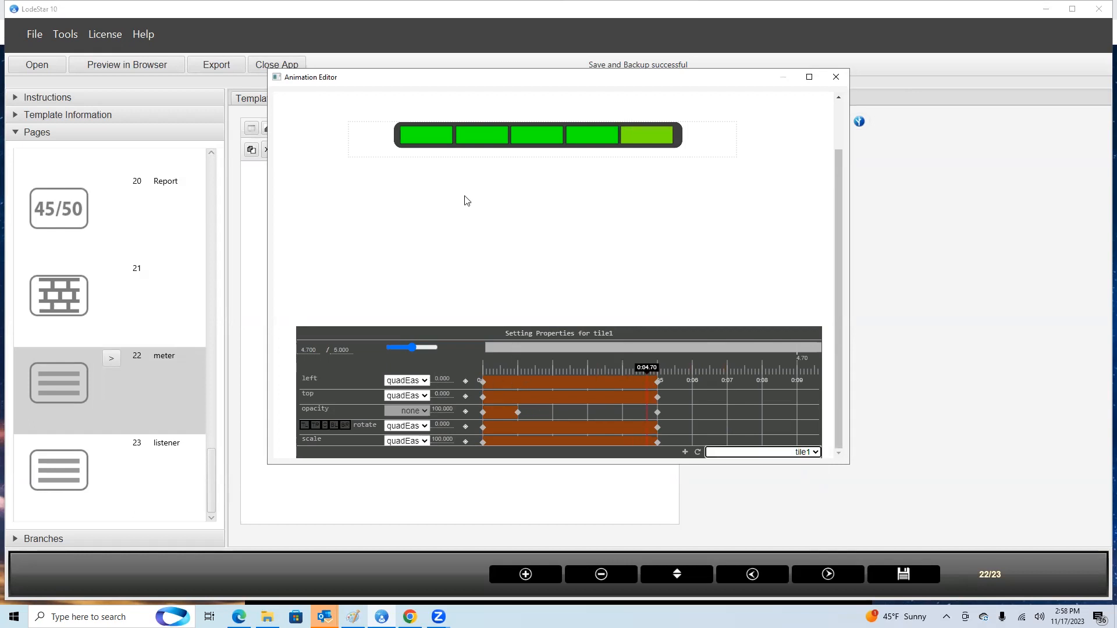
Step: Move the playhead to 1 second and remove tile1's opacity keyframe there
click(491, 358)
mouse_move(500, 358)
mouse_down()
mouse_move(482, 360)
mouse_move(518, 367)
mouse_up()
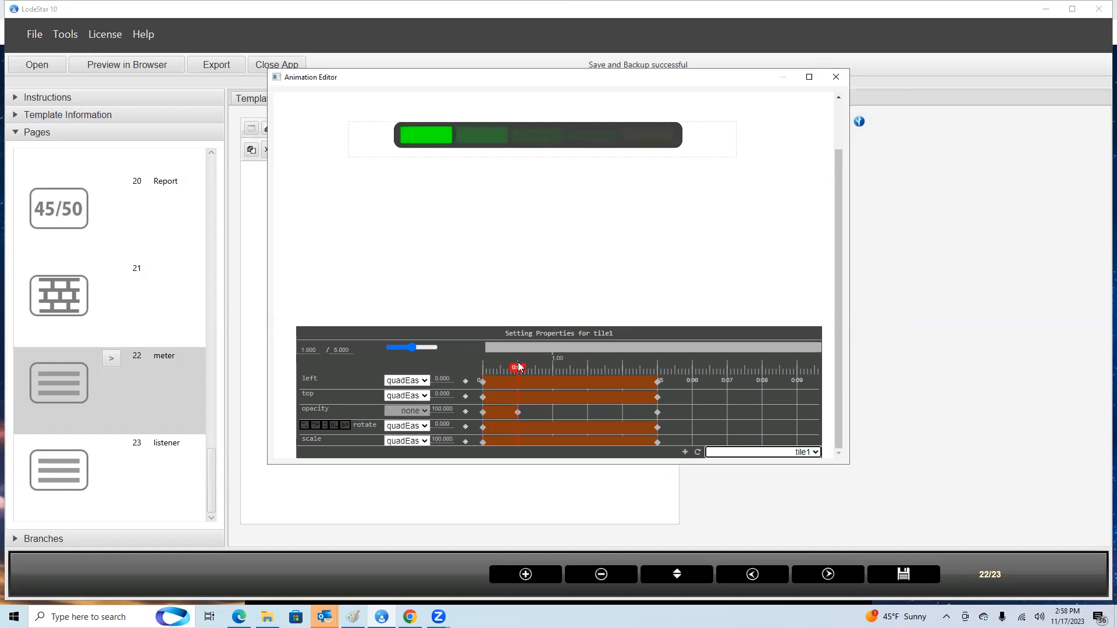
click(483, 397)
click(658, 396)
click(483, 382)
mouse_move(517, 368)
mouse_down()
mouse_move(466, 365)
mouse_move(519, 368)
mouse_up()
click(517, 413)
click(466, 412)
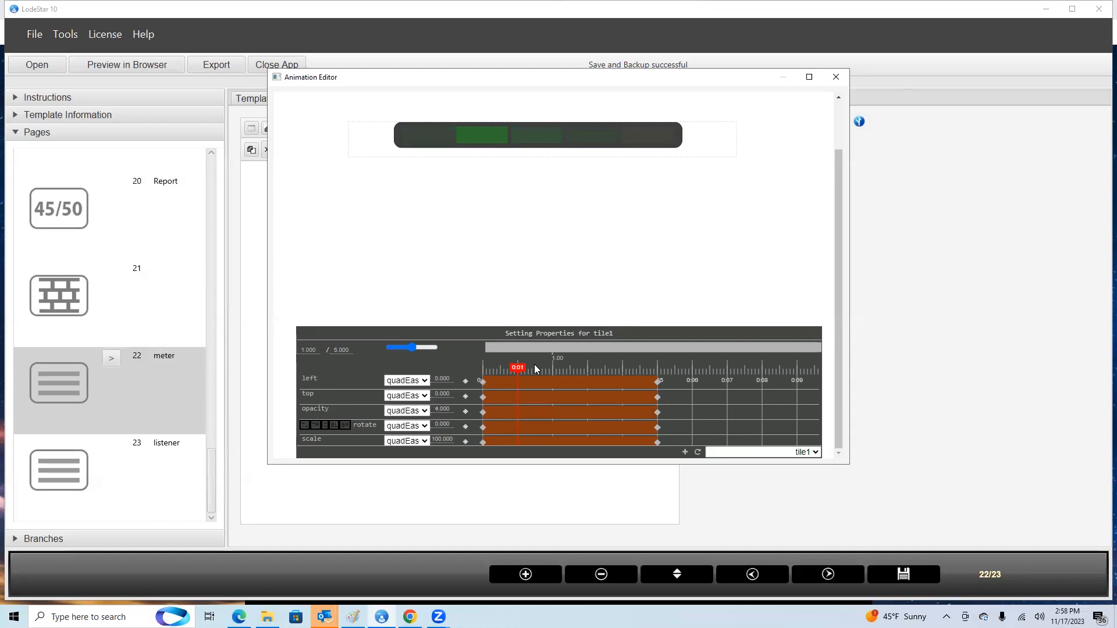
Step: Scrub the timeline back and forth and add an opacity keyframe for tile1 at 1 second
drag(518, 369, 487, 376)
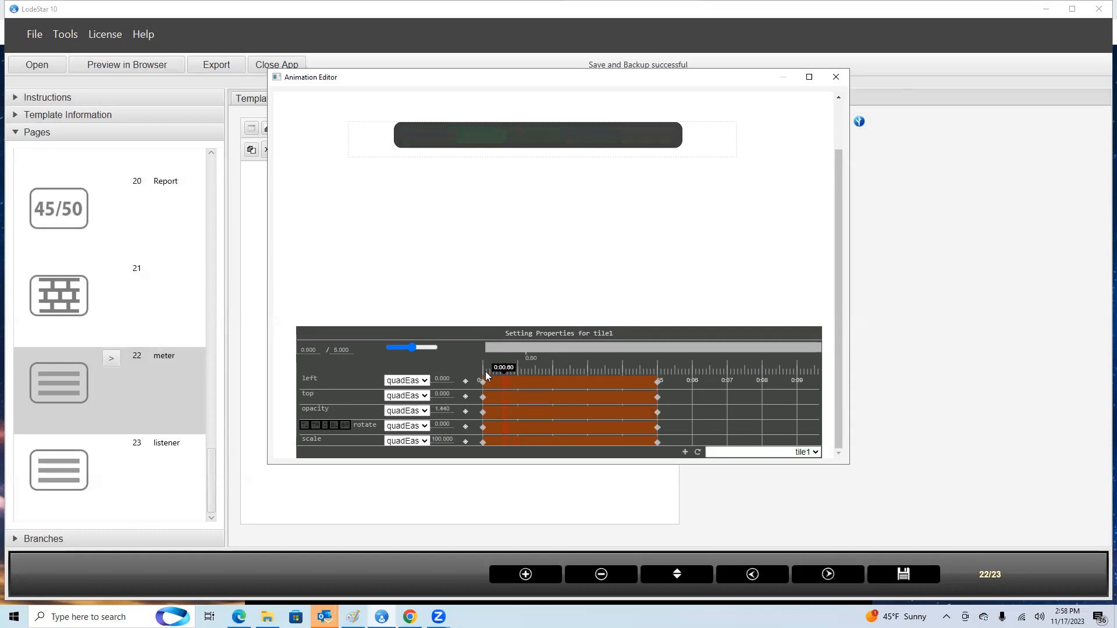
click(519, 371)
click(465, 411)
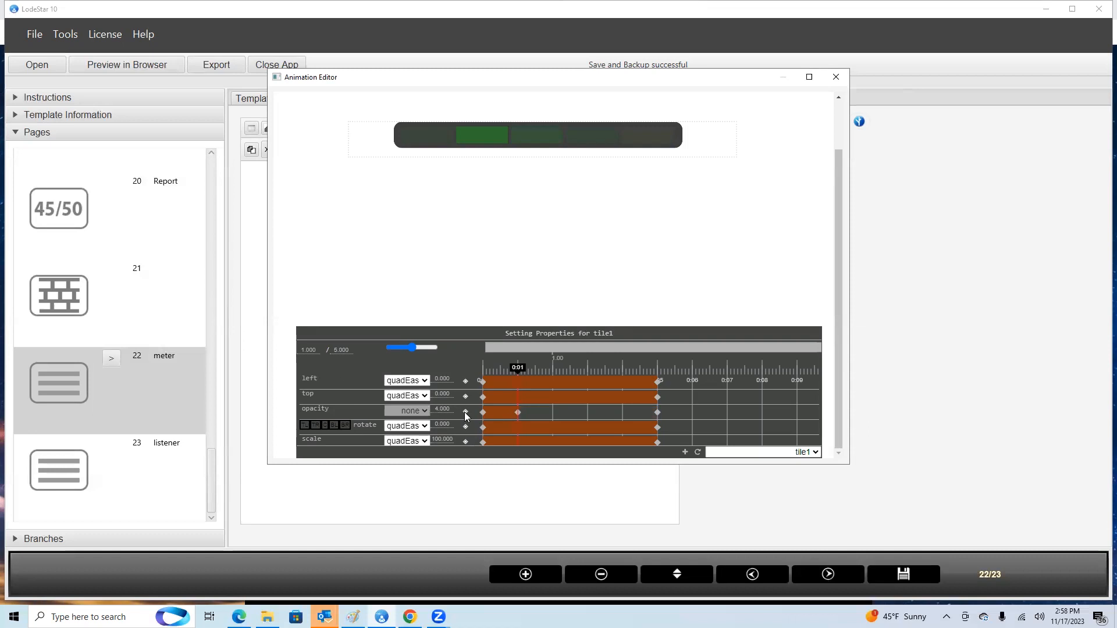
Step: Set the opacity of tile1 to 100 at its 1-second keyframe
double_click(443, 408)
click(523, 367)
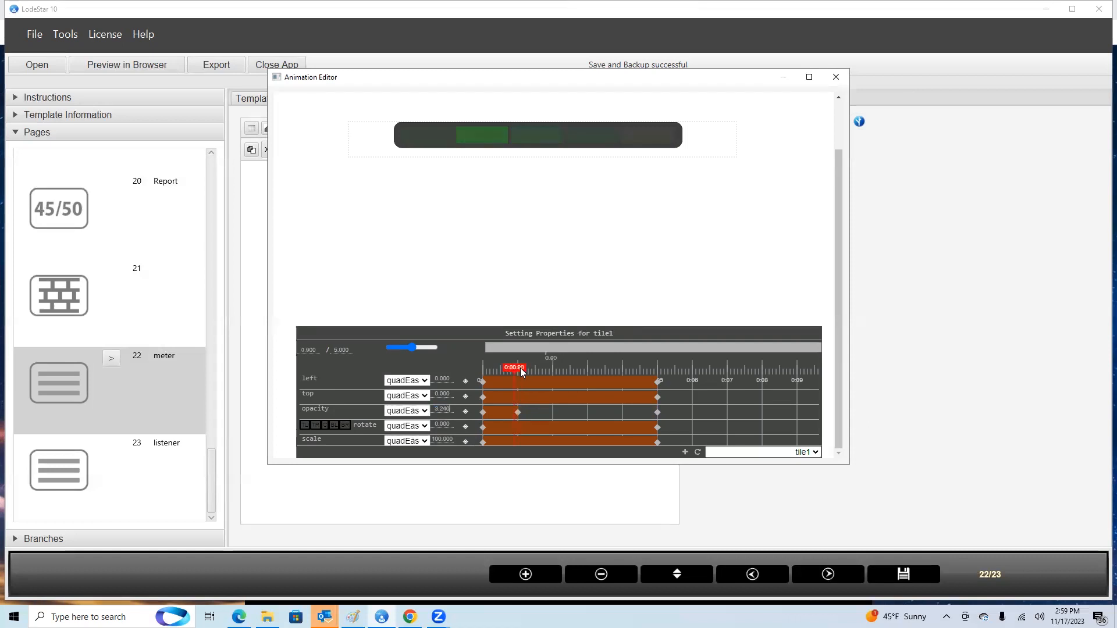
click(521, 369)
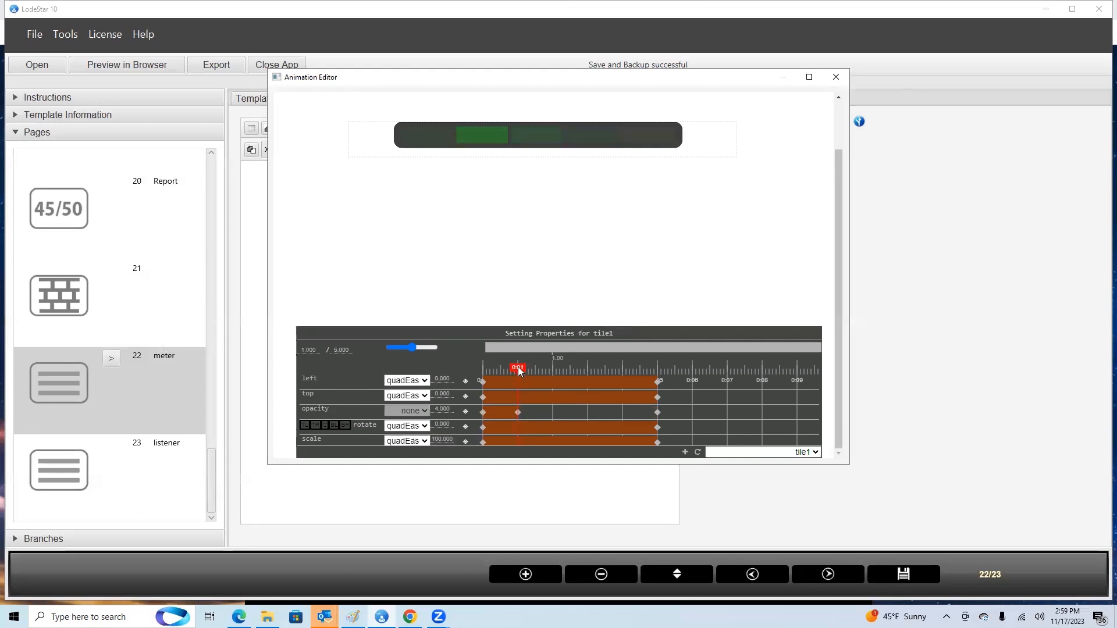
click(536, 370)
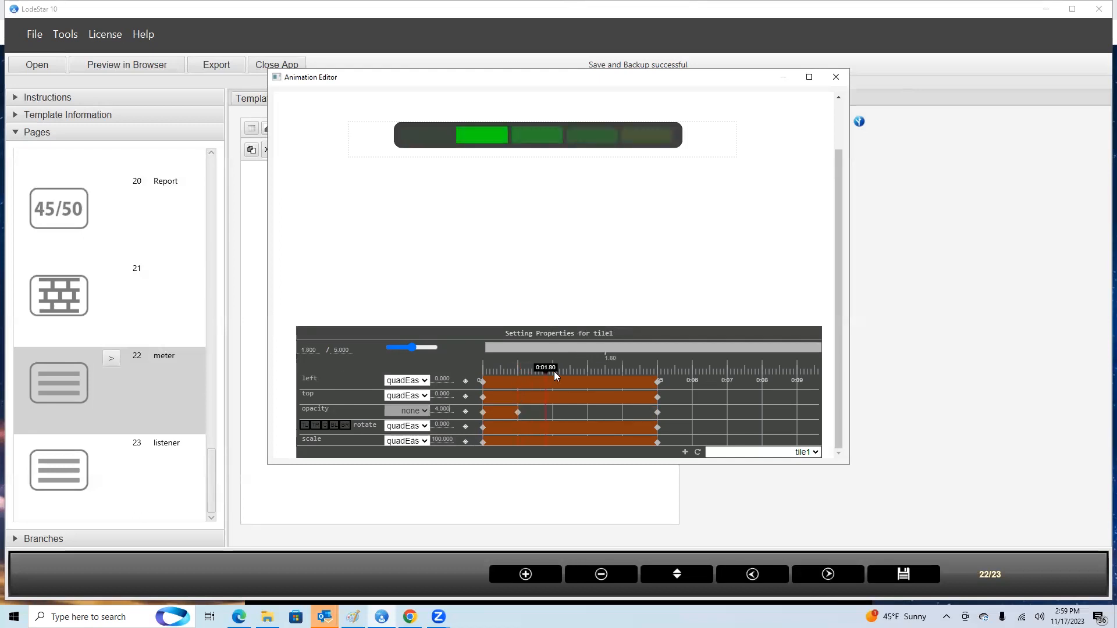
click(524, 372)
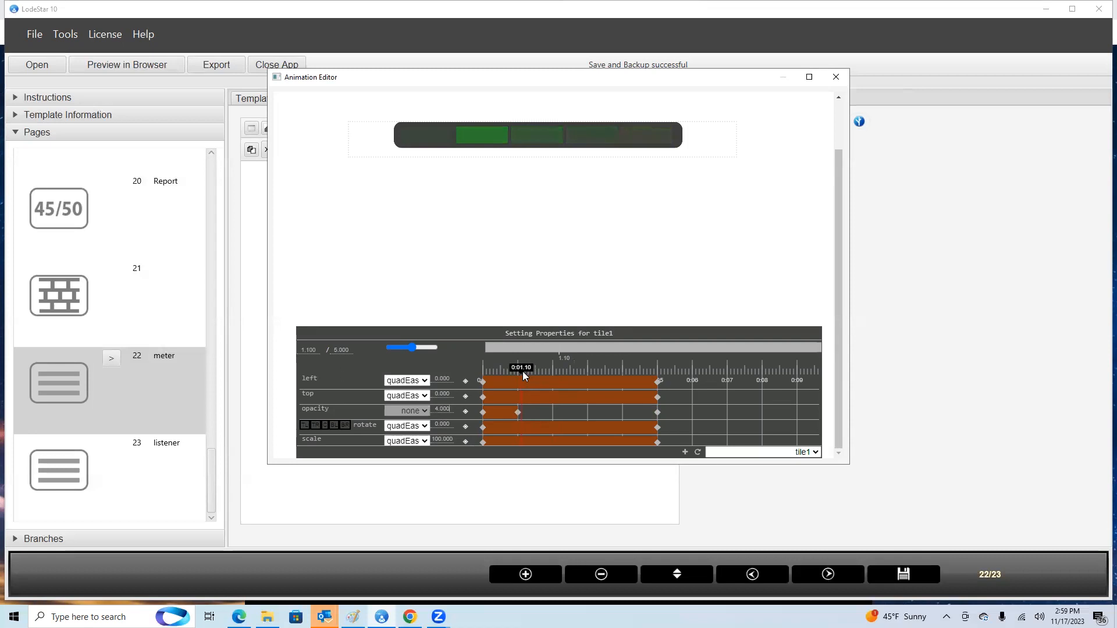
click(520, 371)
key(BackSpace)
key(BackSpace)
key(BackSpace)
key(BackSpace)
key(BackSpace)
text(100)
key(Return)
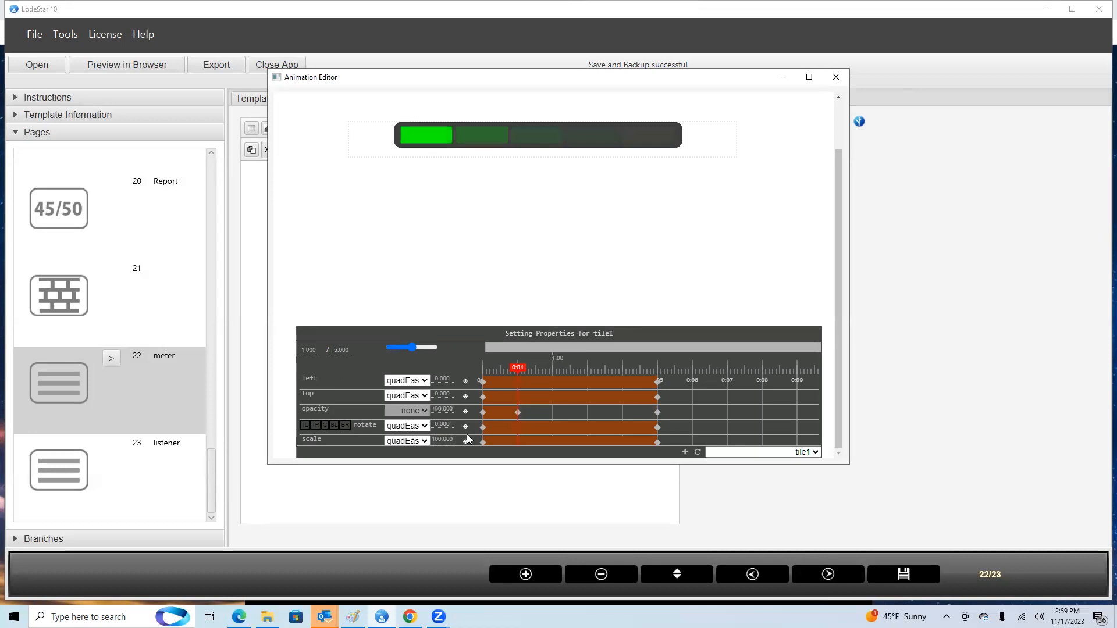
Step: Reselect tile1 and scrub the timeline around its first second to preview the opacity fade
drag(506, 367, 521, 384)
click(813, 452)
click(814, 484)
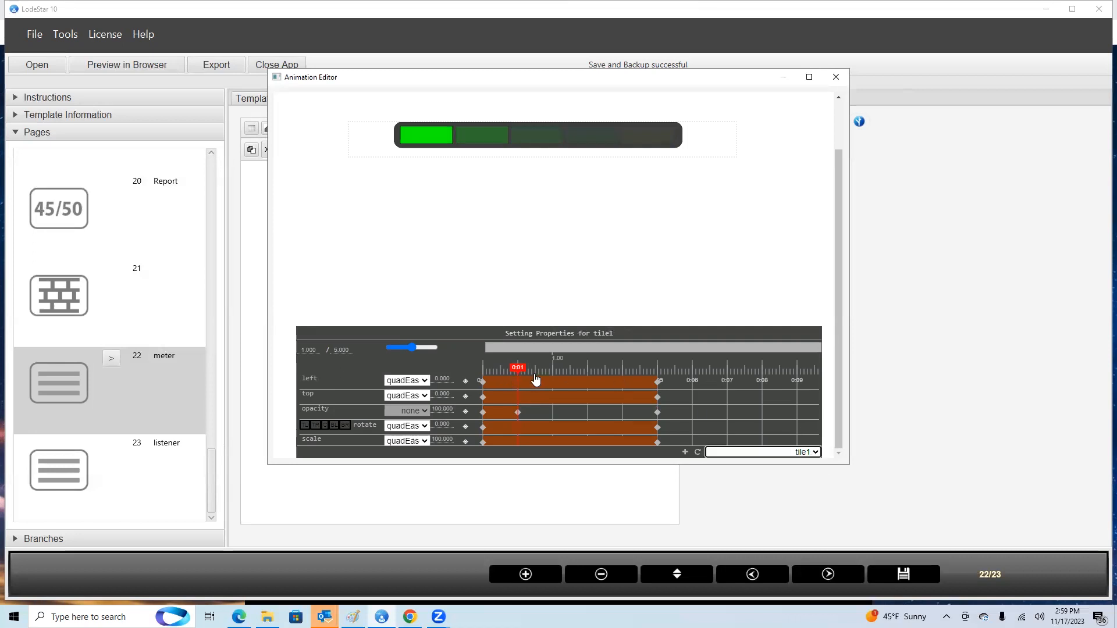
mouse_move(519, 369)
mouse_down()
mouse_move(491, 368)
mouse_move(518, 363)
mouse_up()
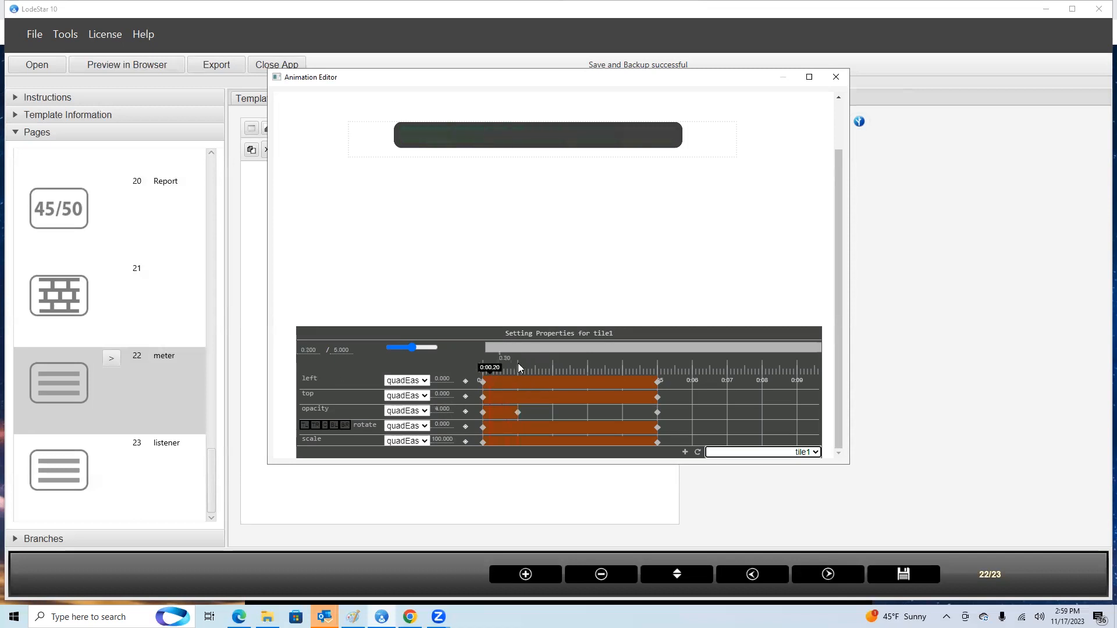
Step: Select tile2 and scrub the timeline up to its 2-second opacity keyframe to preview the fade
click(809, 453)
click(804, 492)
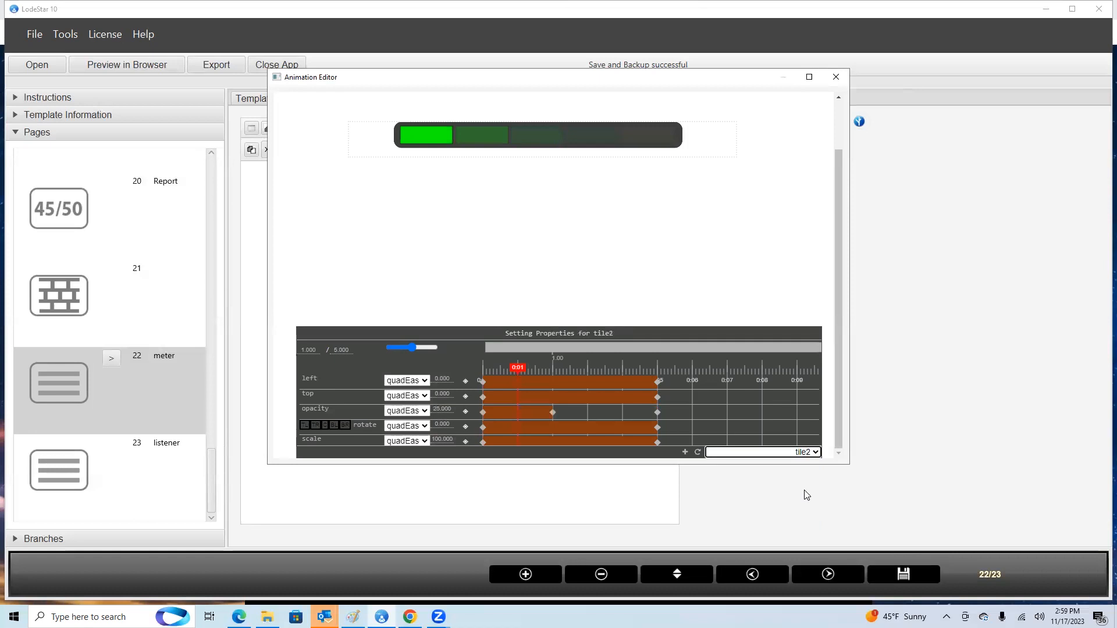
drag(519, 368, 553, 367)
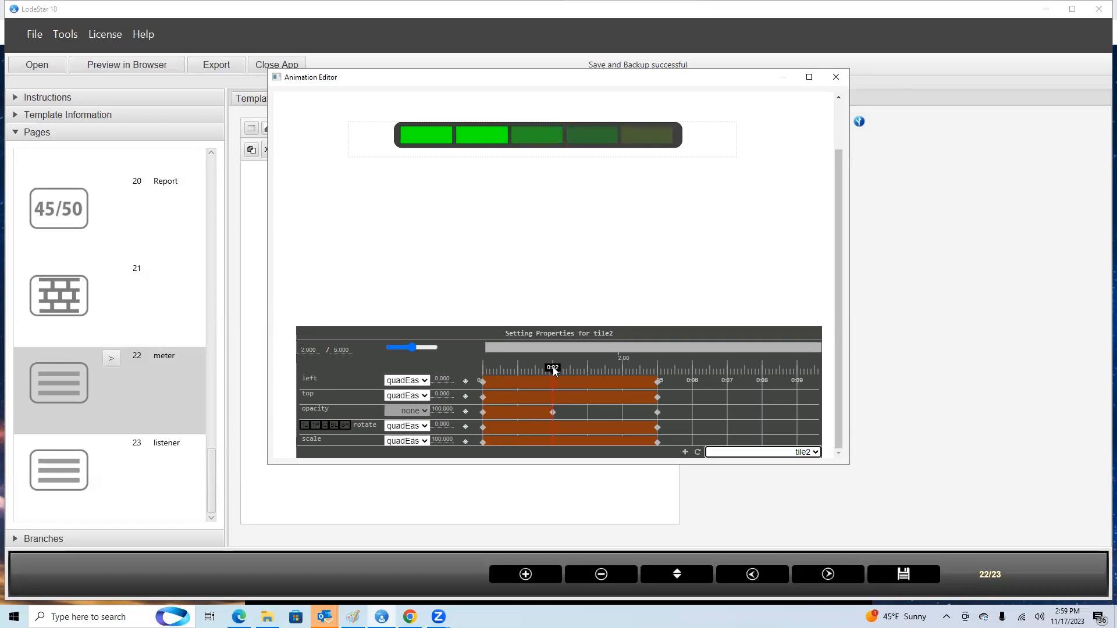
mouse_move(553, 366)
mouse_down()
mouse_move(493, 371)
mouse_move(553, 374)
mouse_up()
drag(512, 371, 554, 370)
Step: Select tile3 and scrub from 2 to 3 seconds to preview its opacity change
click(816, 452)
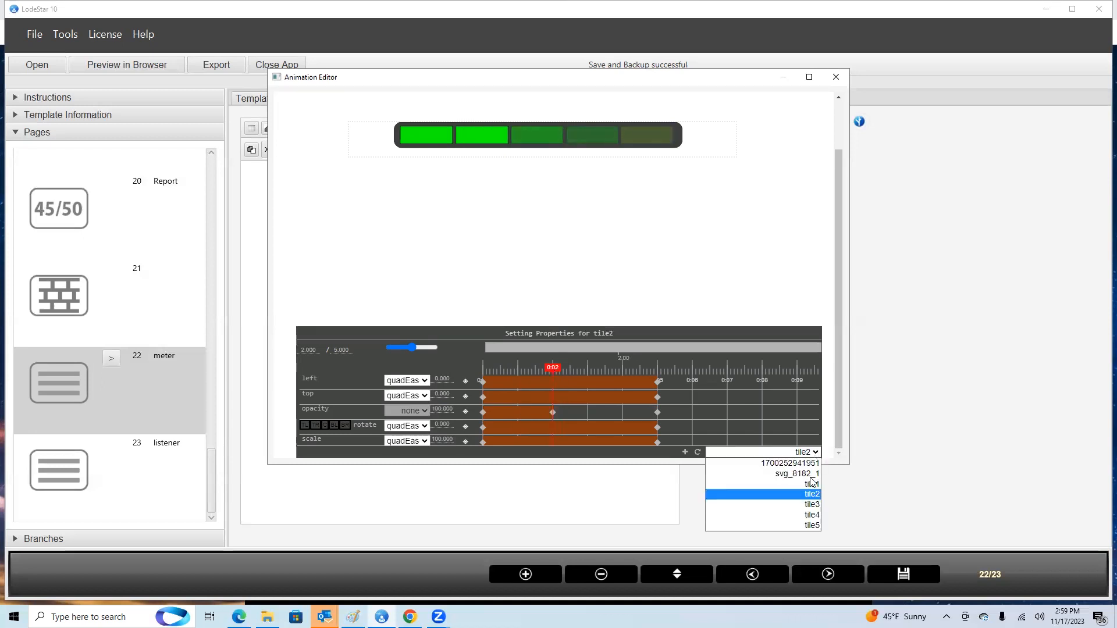
click(815, 506)
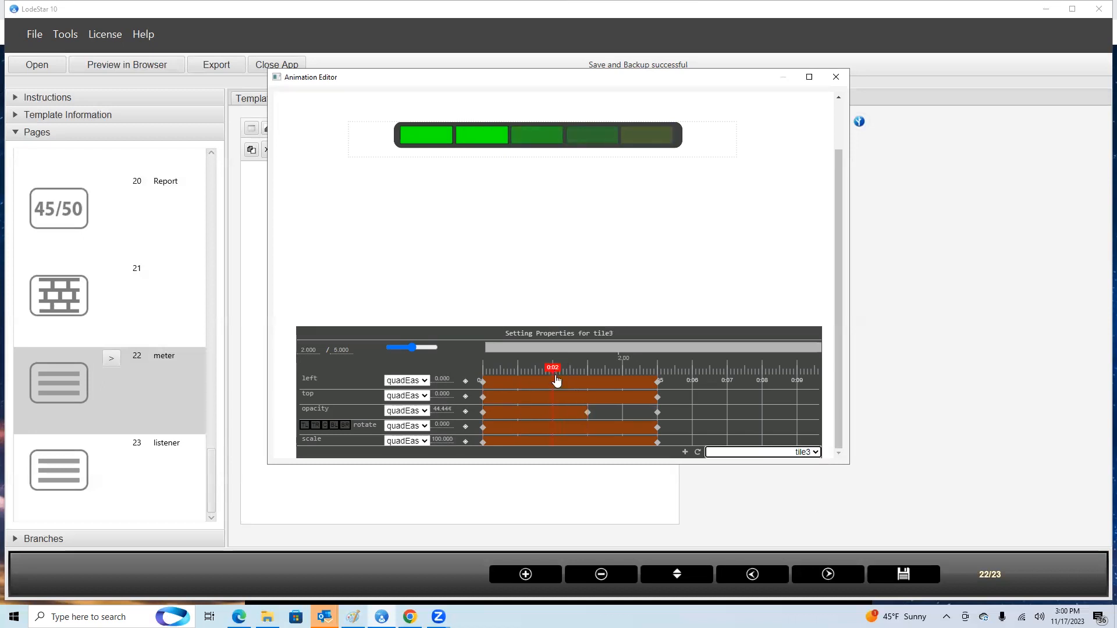
drag(561, 369, 588, 371)
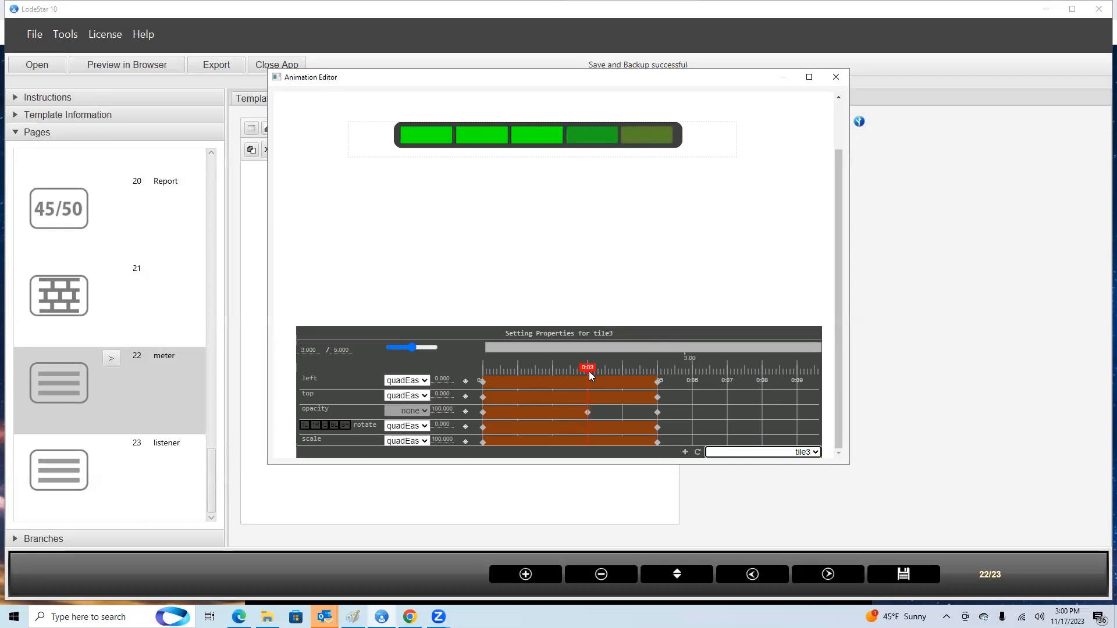
Step: Select tile4 and keep the playhead at 3 seconds
click(803, 454)
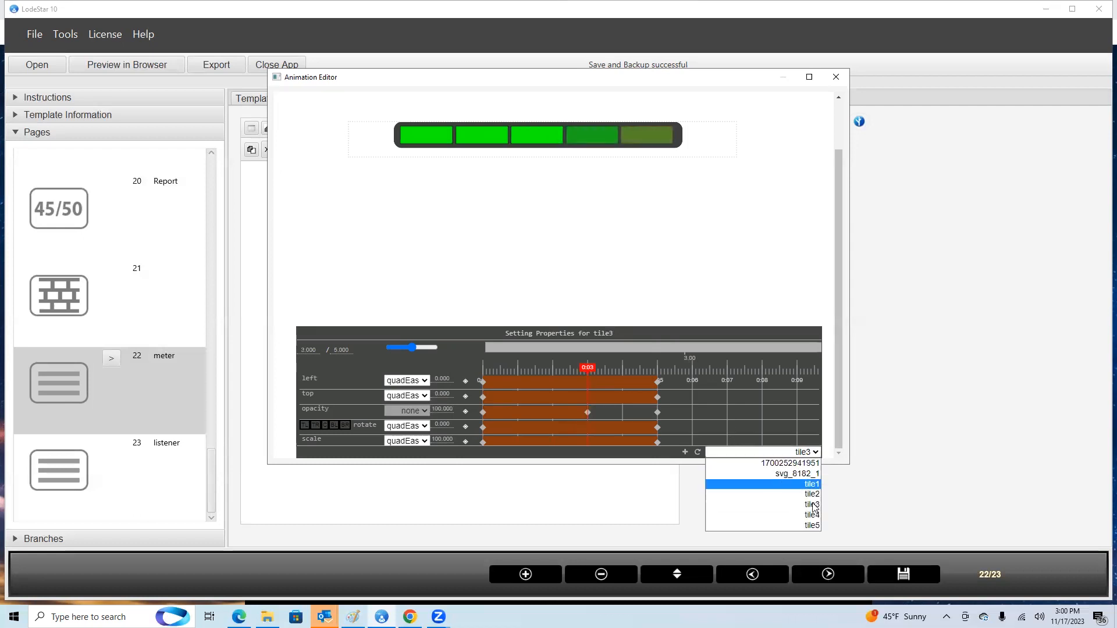
click(813, 505)
click(811, 458)
click(809, 517)
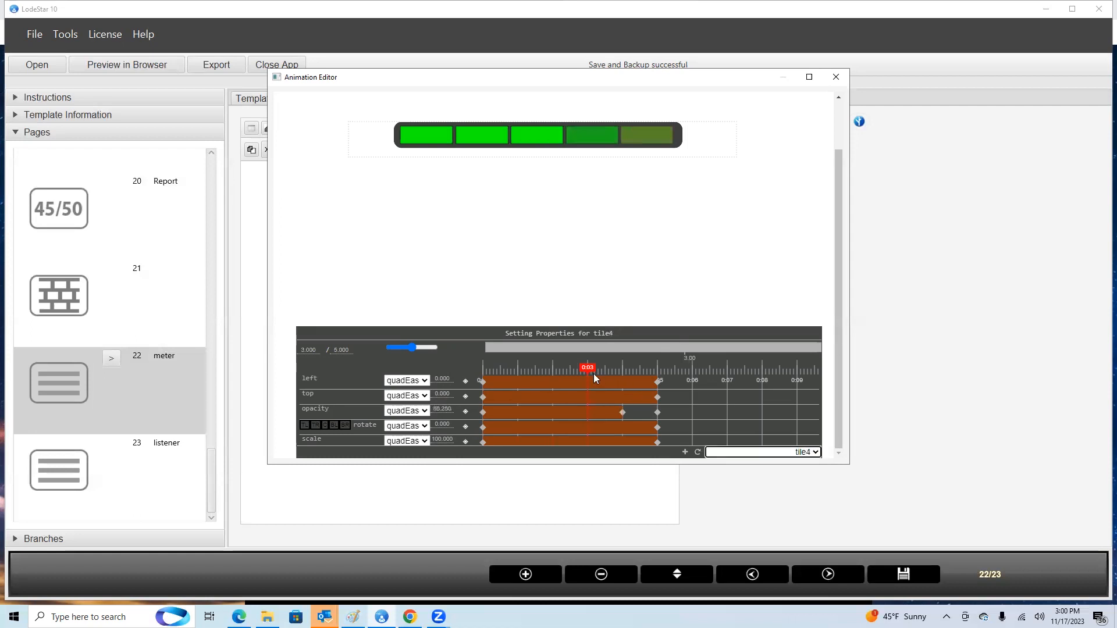
mouse_move(592, 371)
mouse_down()
mouse_move(624, 366)
mouse_move(491, 382)
mouse_move(608, 382)
mouse_move(622, 378)
mouse_move(478, 395)
mouse_move(624, 388)
mouse_move(541, 399)
mouse_move(623, 390)
mouse_move(589, 391)
mouse_up()
click(466, 427)
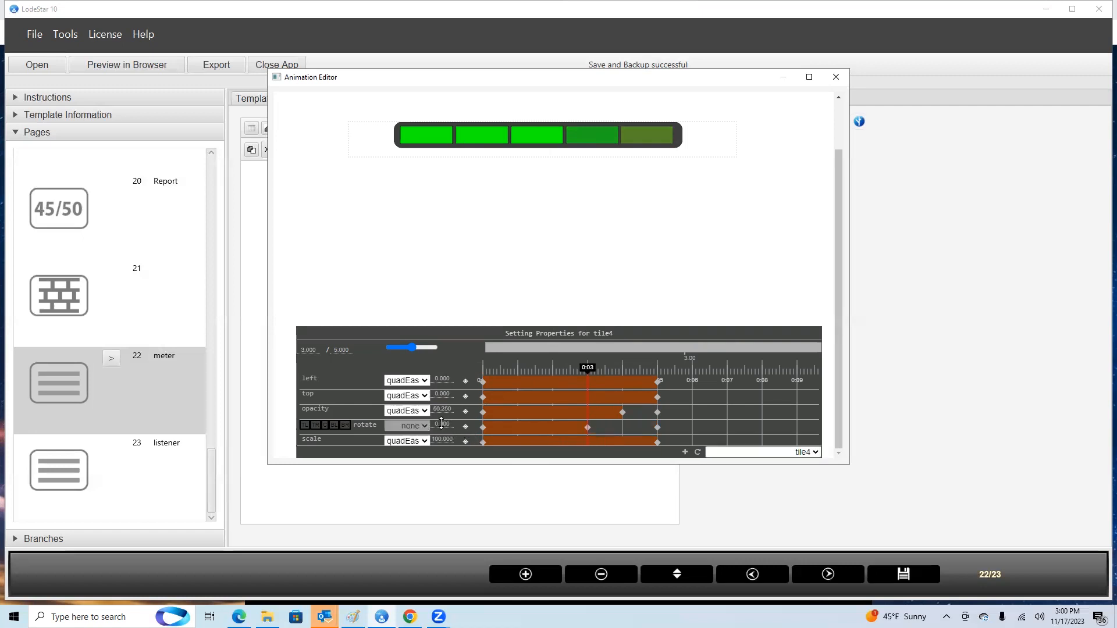
mouse_move(582, 367)
mouse_down()
mouse_move(496, 389)
mouse_move(592, 380)
mouse_up()
click(587, 427)
click(466, 427)
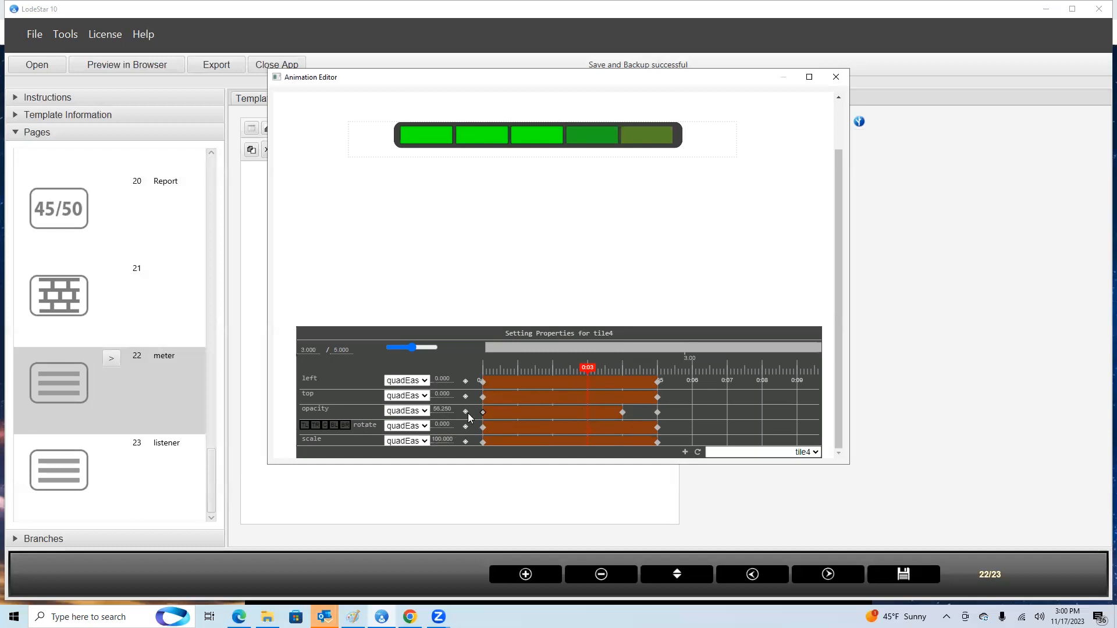
Step: Add an opacity keyframe for tile4 at 3 seconds and set its value to 0
click(466, 411)
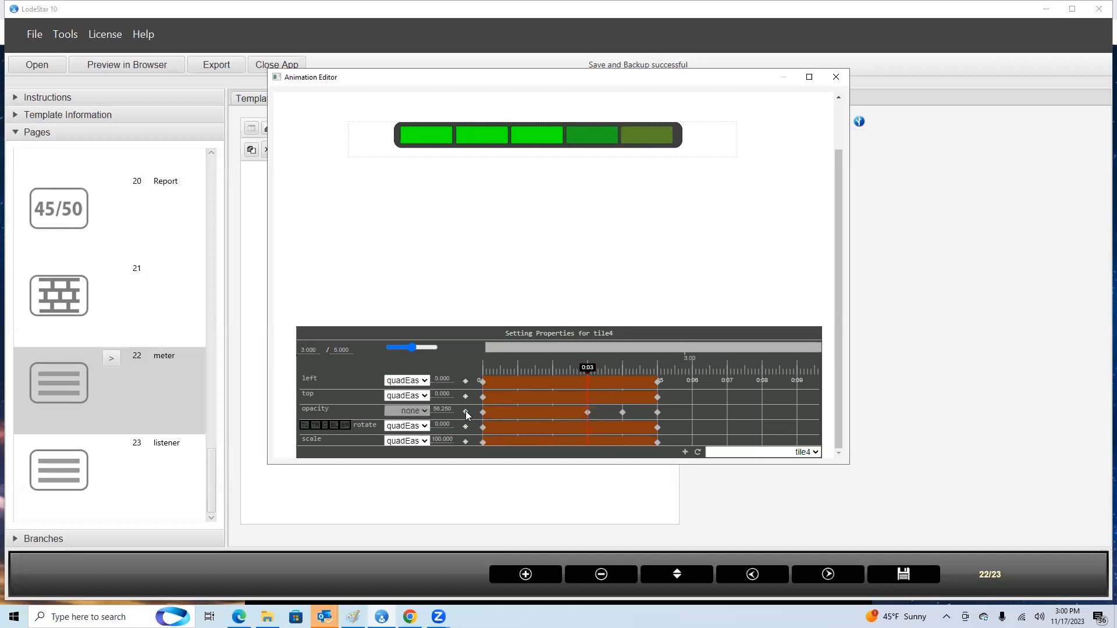
double_click(446, 409)
text(0)
key(Return)
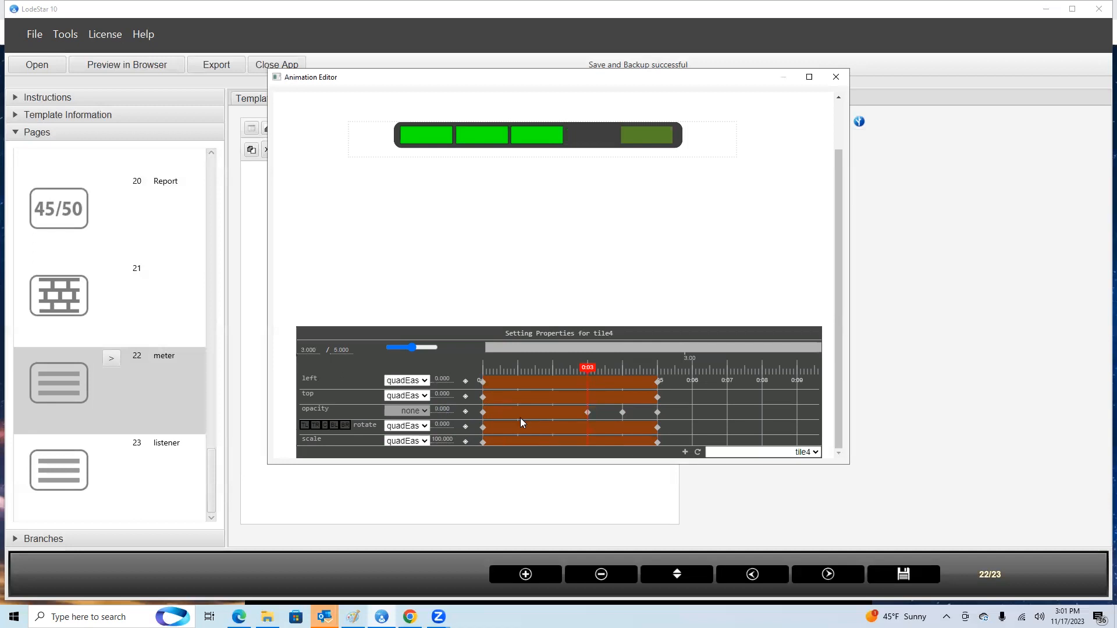
Step: Apply an easing to tile4's opacity between 3 and 4 seconds and scrub the timeline to preview the fade
drag(583, 368, 437, 384)
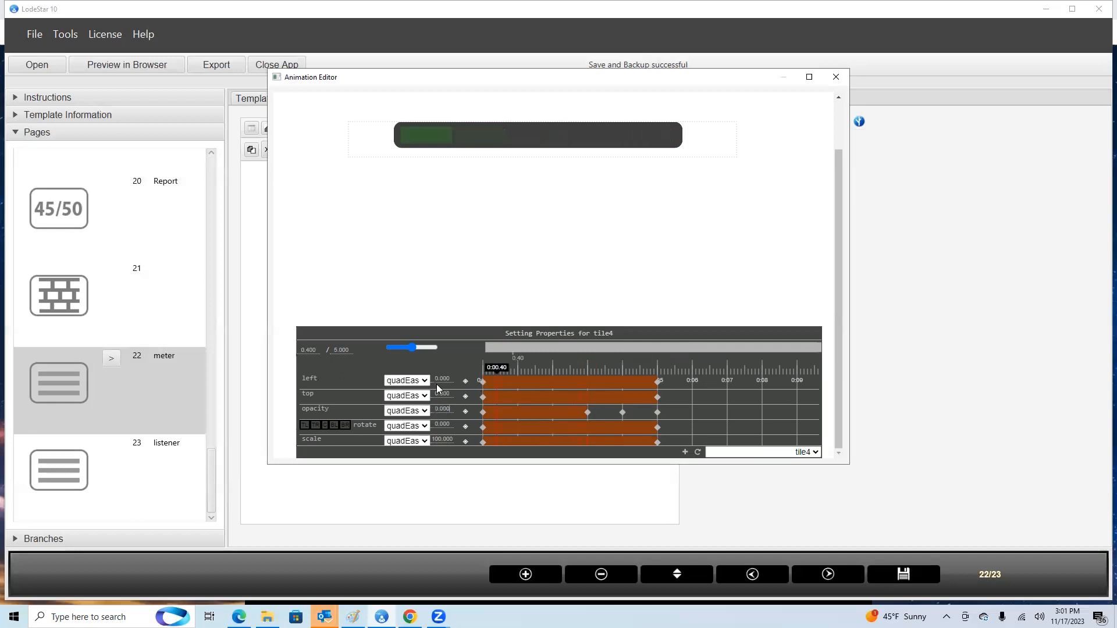
drag(555, 383, 591, 395)
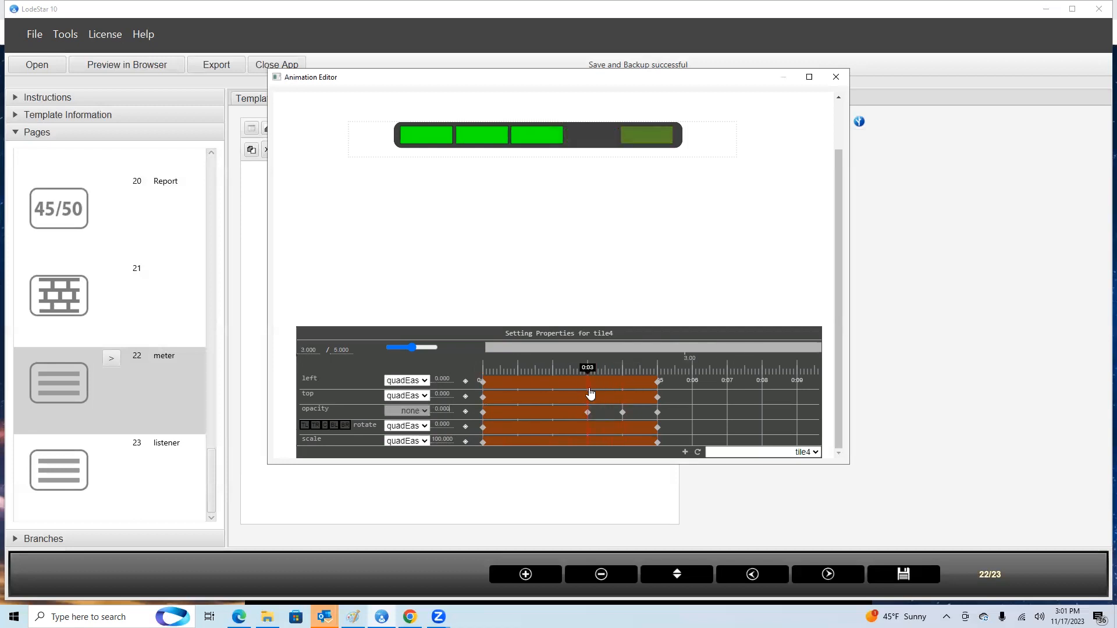
click(407, 412)
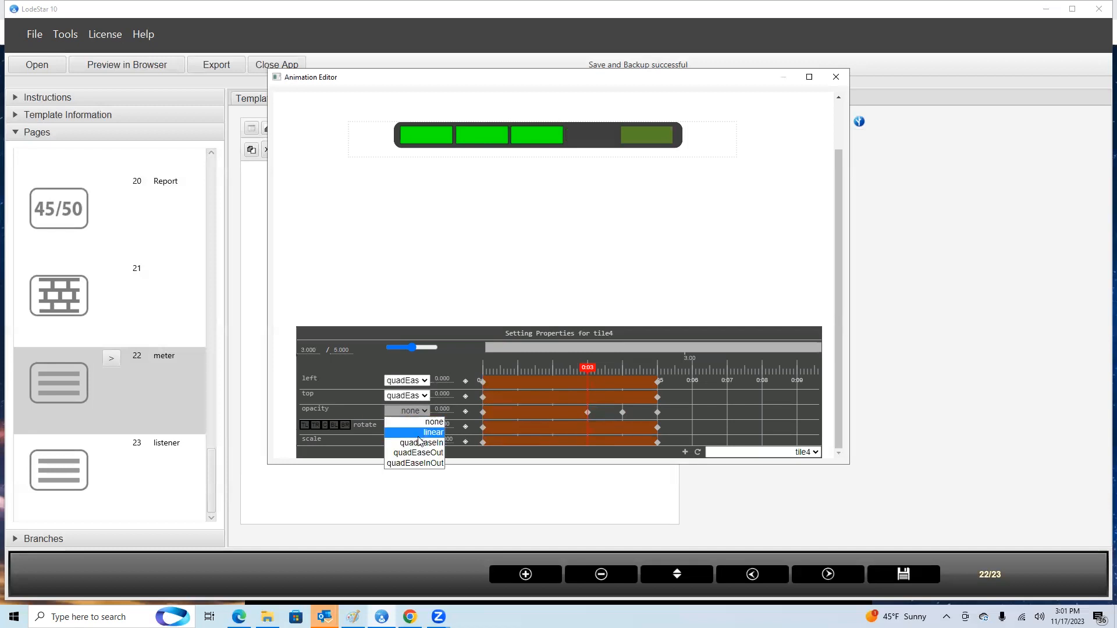
click(447, 440)
drag(579, 367, 624, 372)
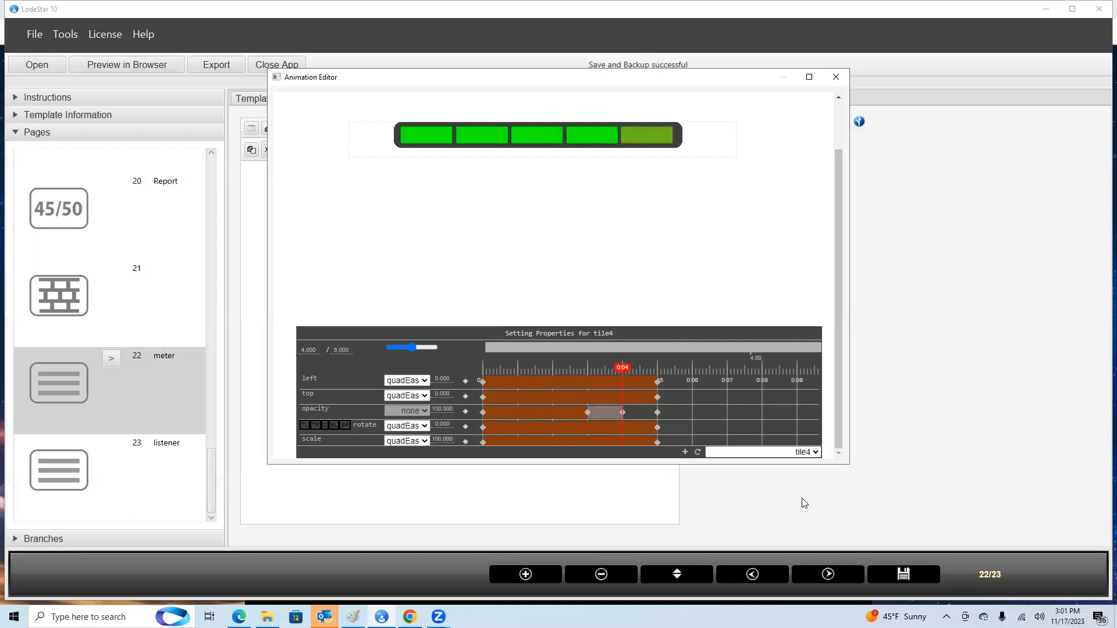
Step: Add an opacity keyframe for tile5 at 4 seconds and set its value to 0
click(806, 454)
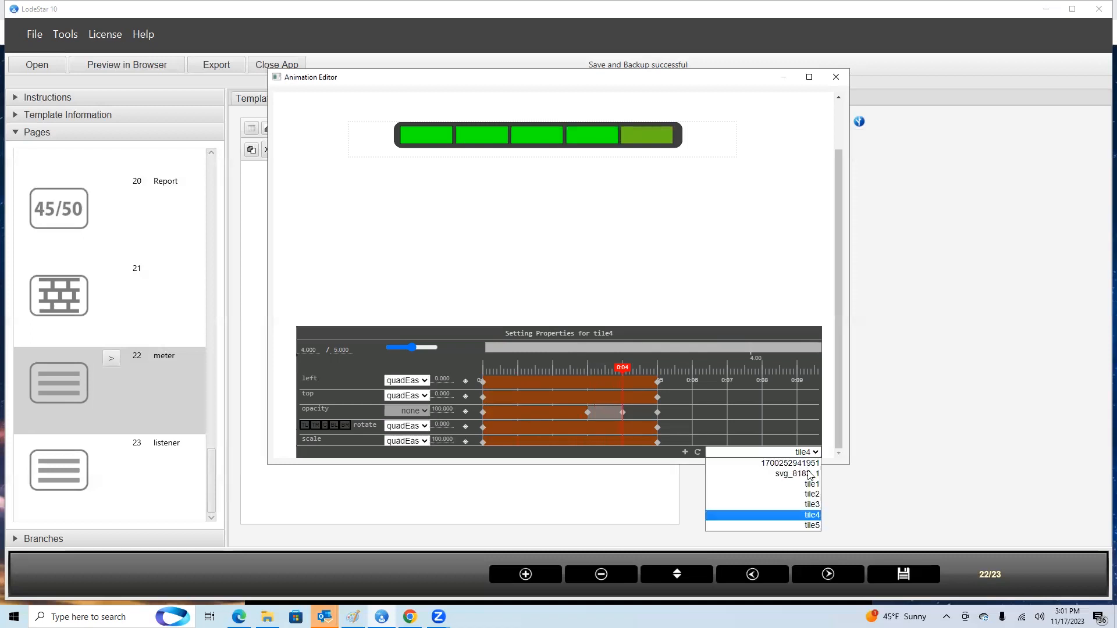
click(812, 526)
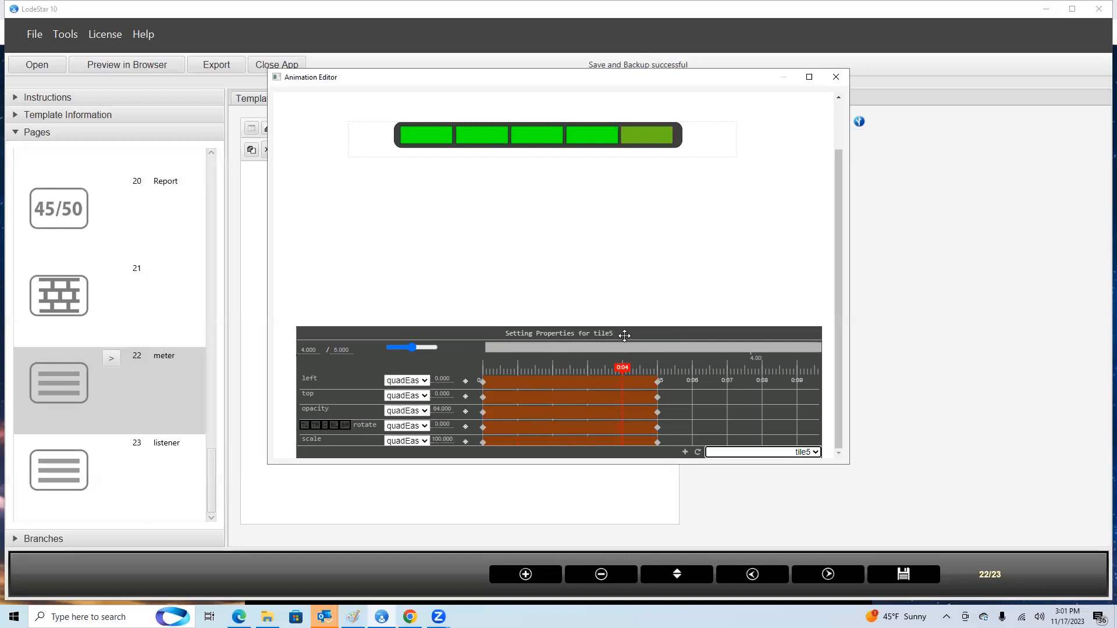
click(627, 366)
click(623, 367)
click(465, 411)
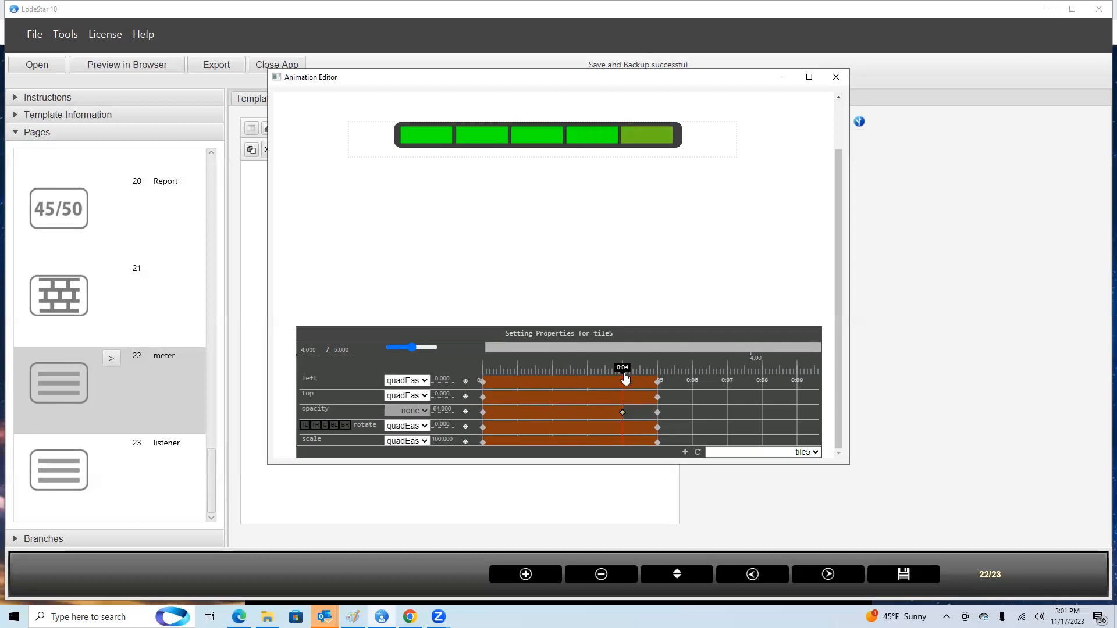
double_click(443, 409)
text(0)
key(Return)
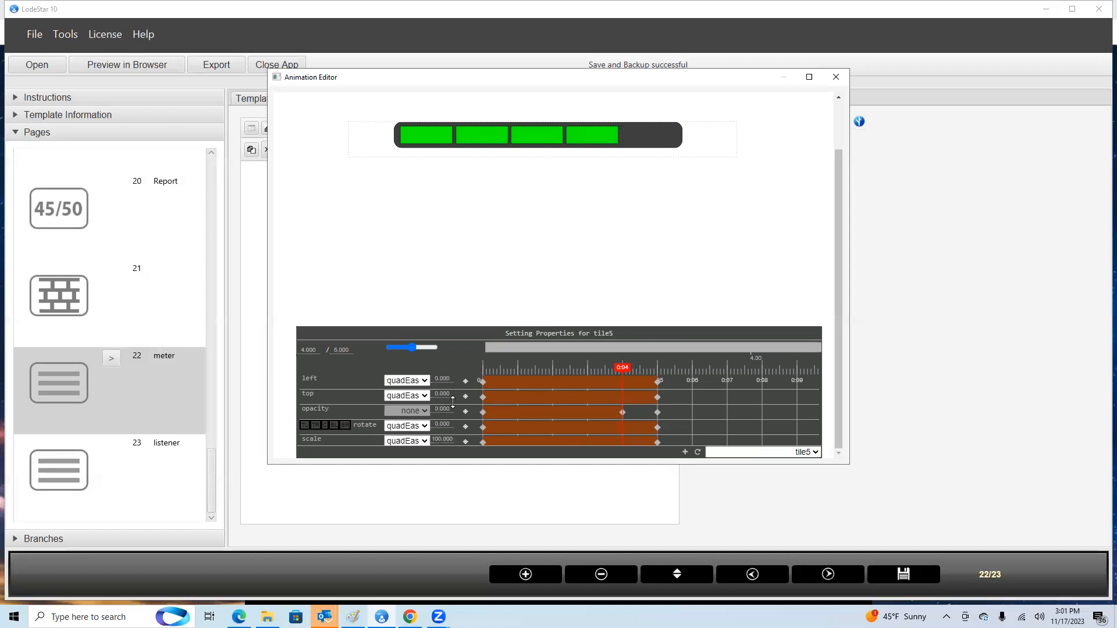
Step: Apply quadEaseOut easing to tile5's opacity from its 4-second keyframe and scrub the timeline to preview it
mouse_move(621, 374)
mouse_down()
mouse_move(586, 372)
mouse_move(625, 373)
mouse_up()
click(425, 410)
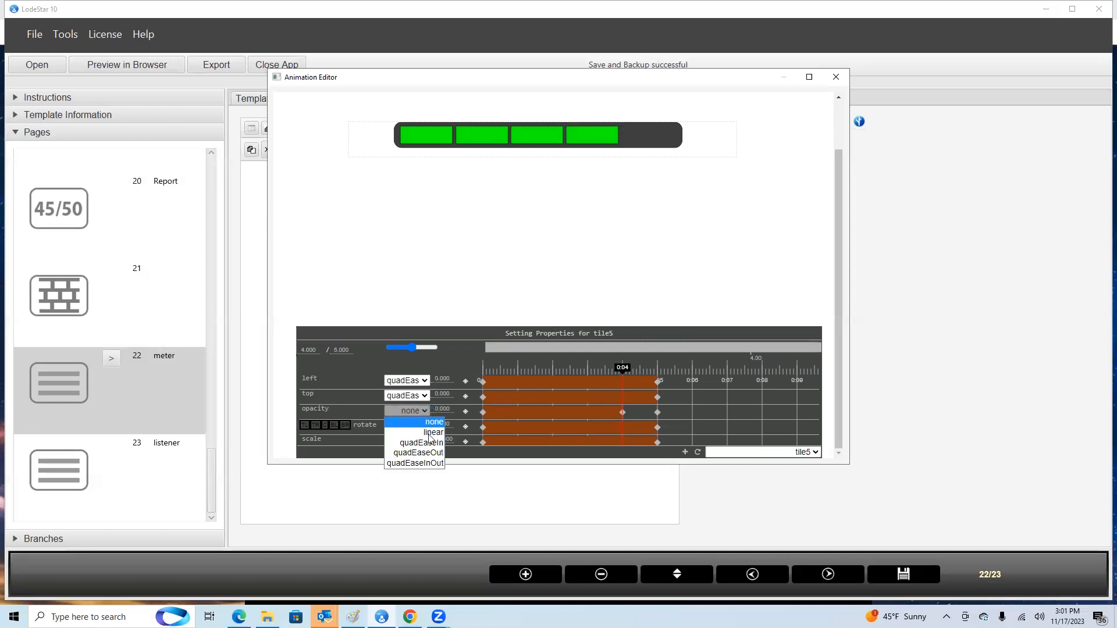
click(411, 451)
mouse_move(626, 373)
mouse_down()
mouse_move(471, 380)
mouse_move(712, 373)
mouse_move(461, 388)
mouse_move(698, 375)
mouse_move(481, 378)
mouse_move(676, 372)
mouse_move(502, 384)
mouse_move(608, 375)
mouse_up()
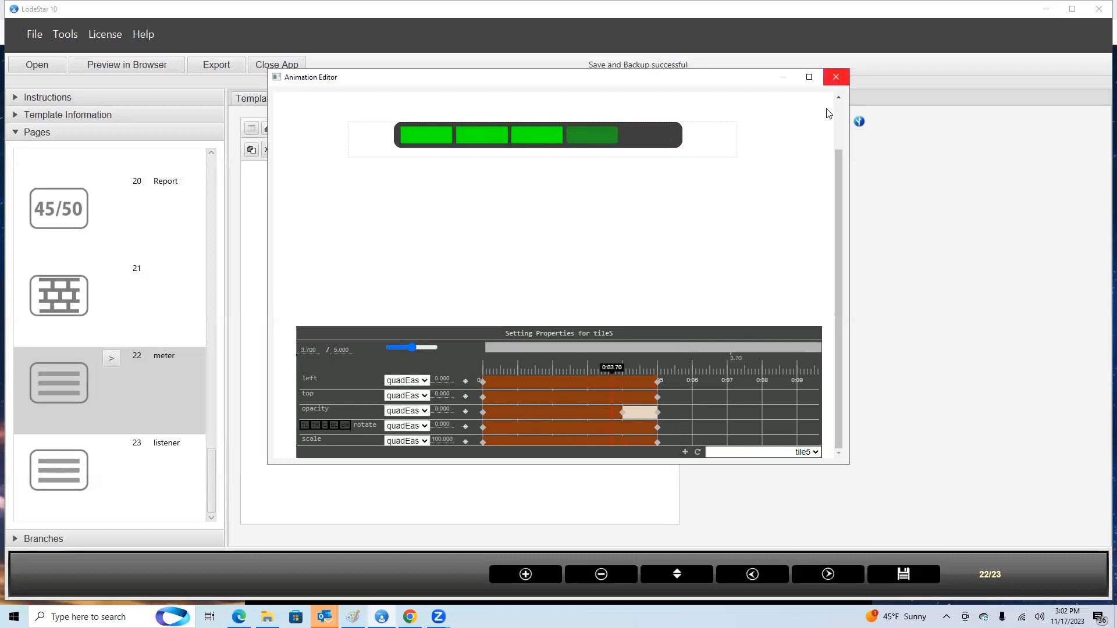
Step: Close the Animation Editor and go to page 23, the listener page
click(840, 82)
click(546, 252)
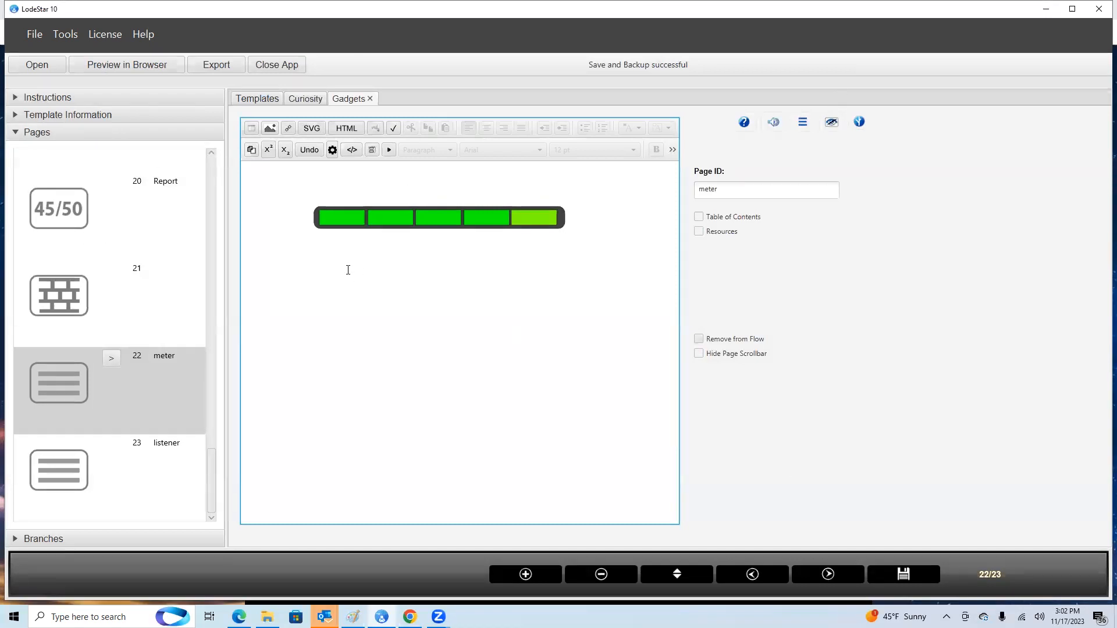
scroll(67, 178, up, 10)
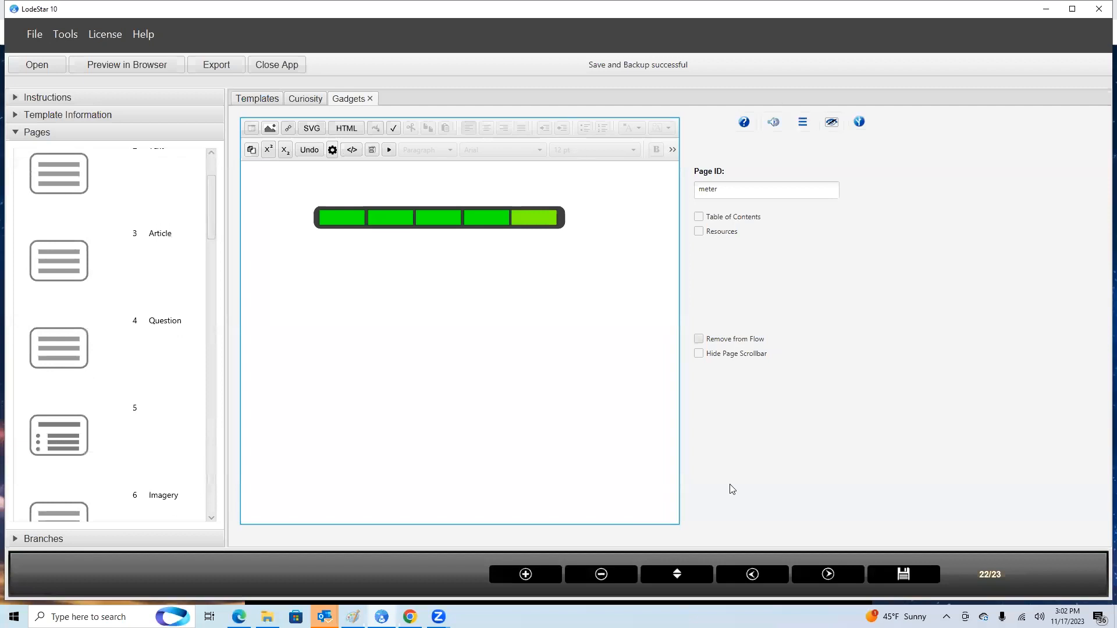
click(827, 574)
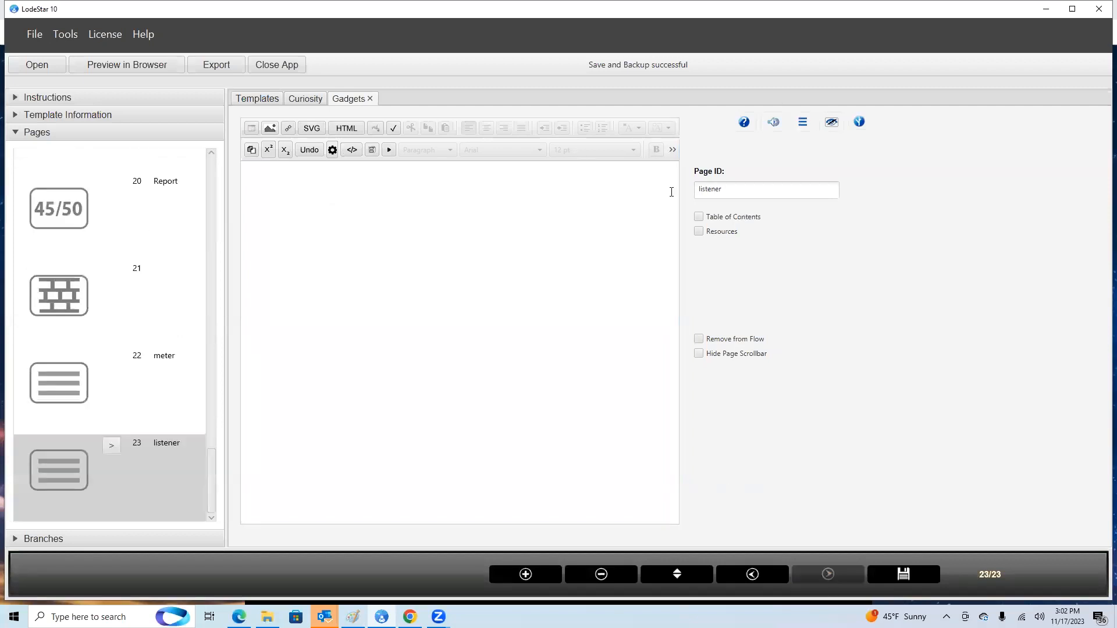
Step: Open the listener page's page-level script, view its commands in the Script Editor, and leave the editor without saving
click(859, 123)
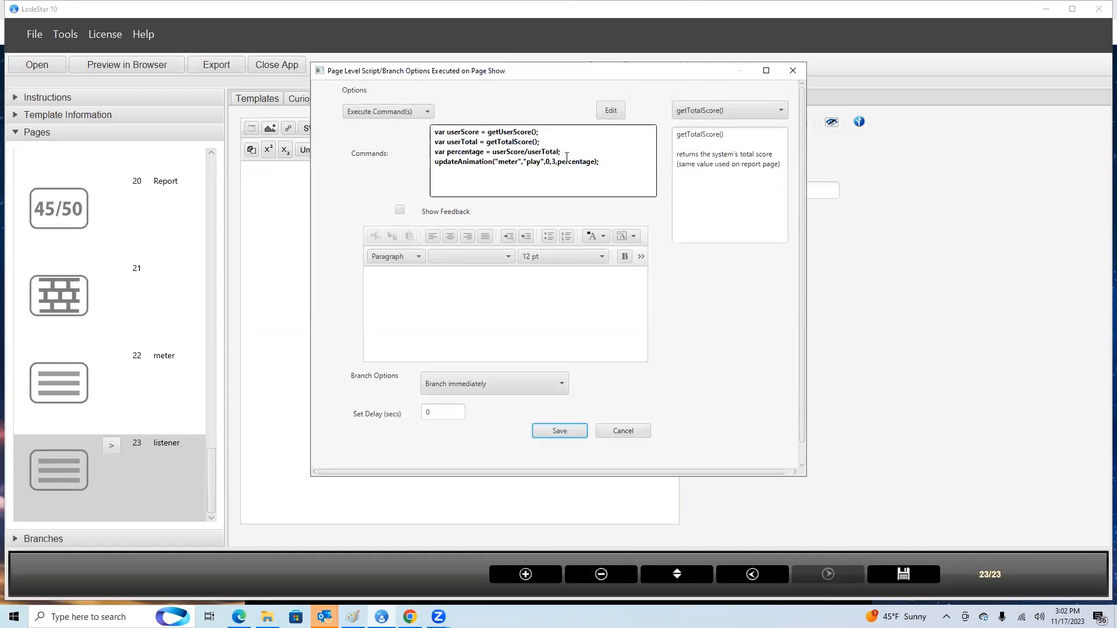
click(611, 111)
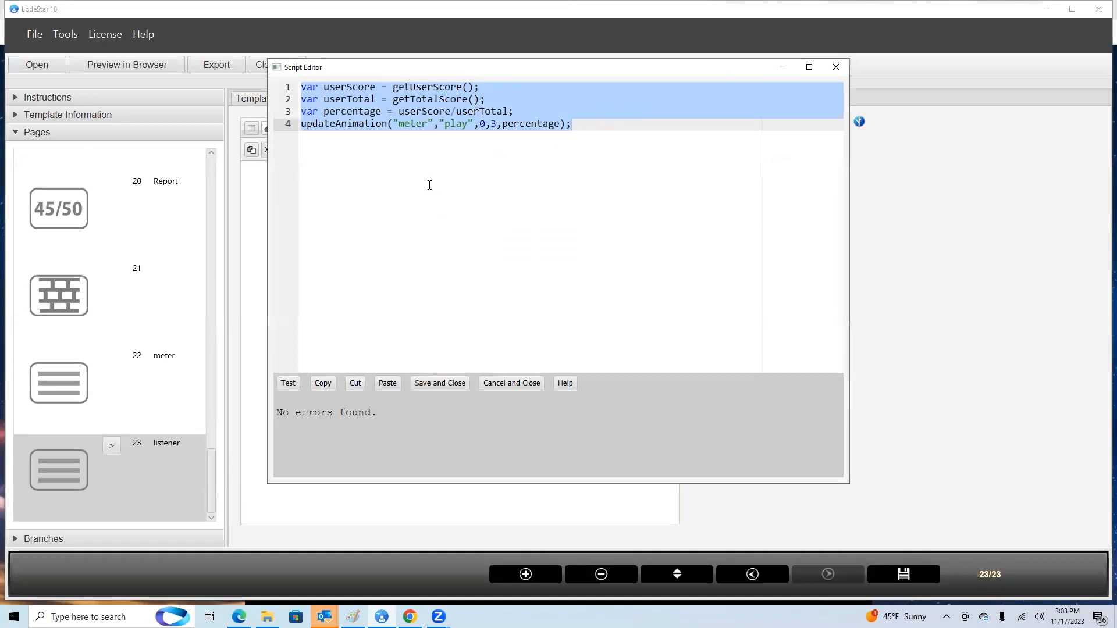
click(436, 185)
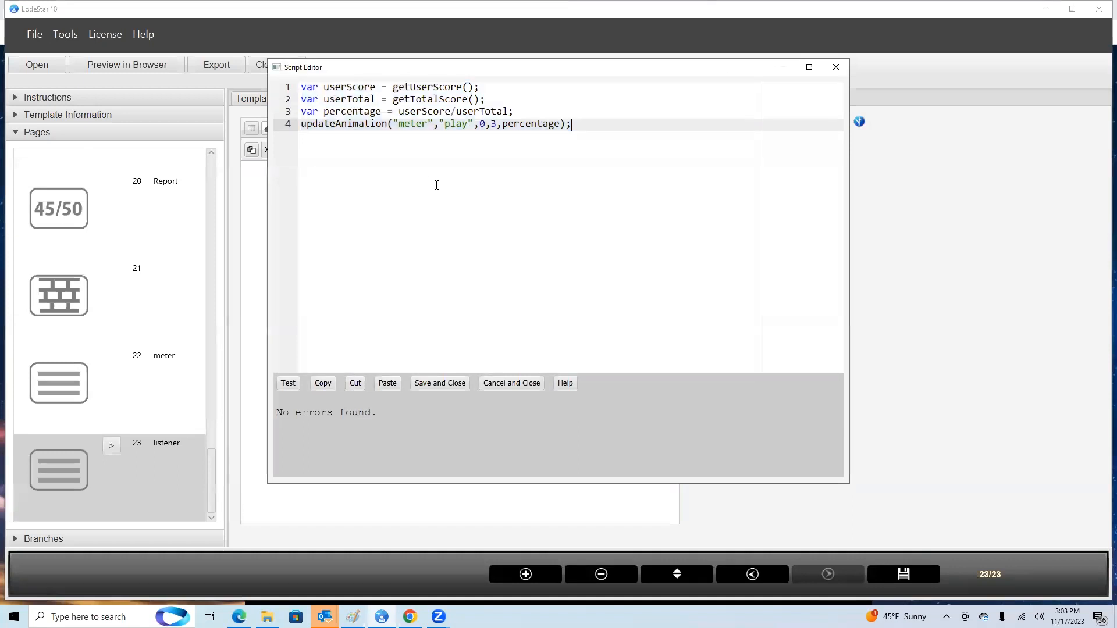
click(533, 385)
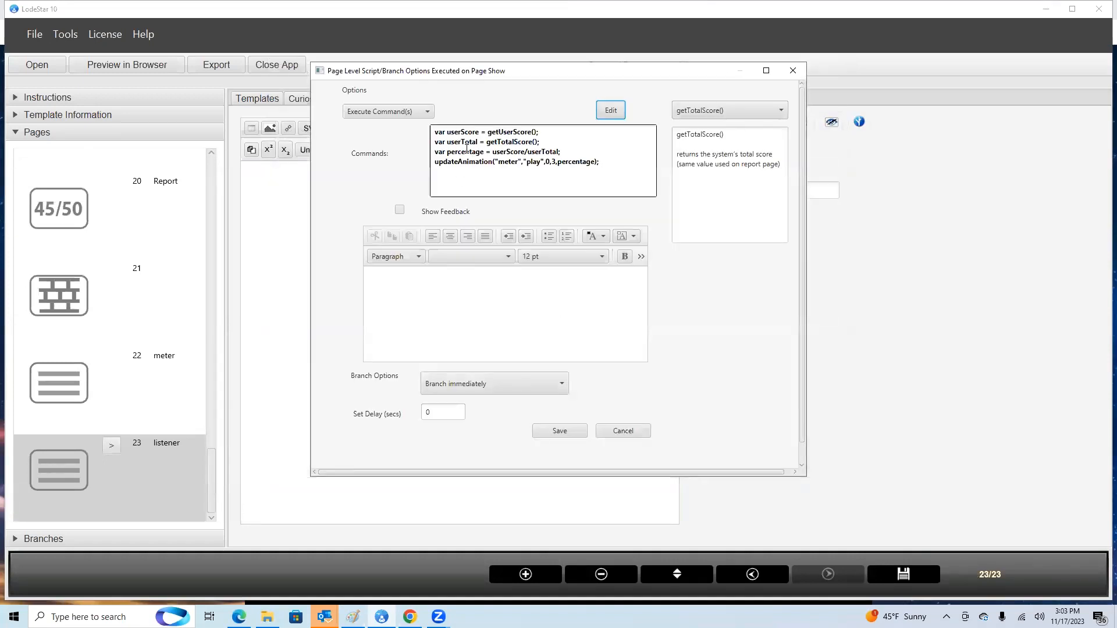
Step: Look up the getUserScore() function in the command reference and highlight its description
click(712, 110)
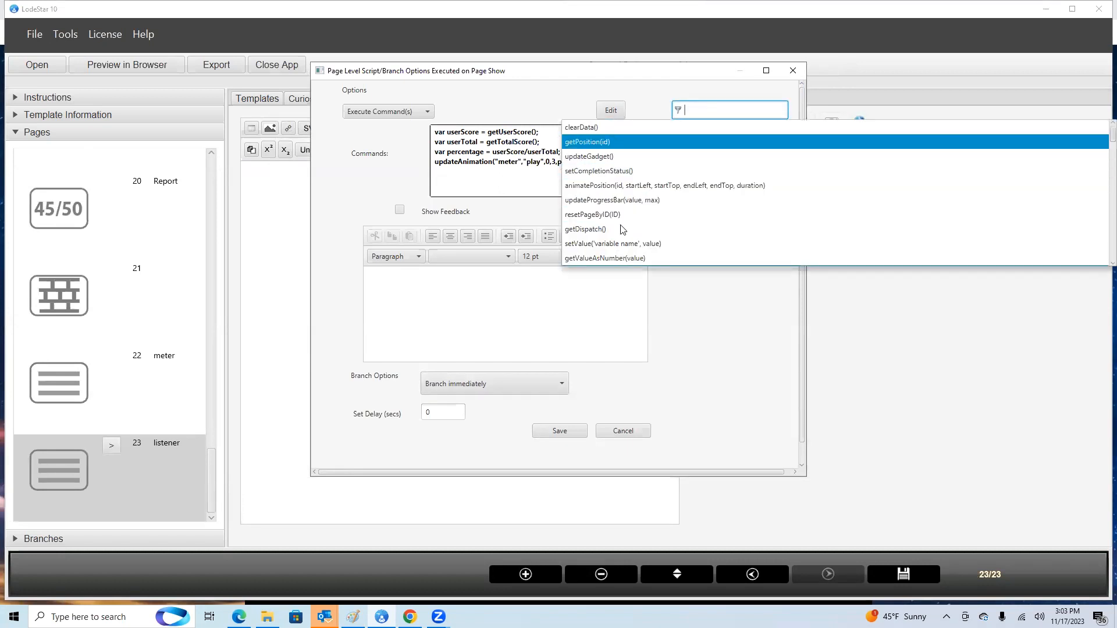
click(625, 197)
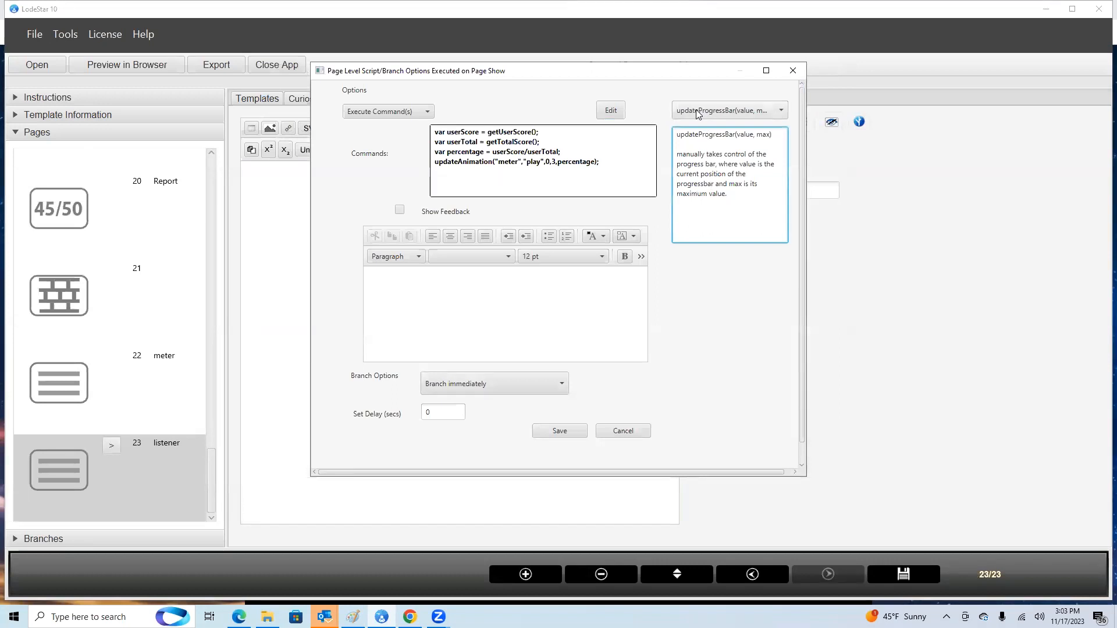
click(714, 114)
scroll(630, 188, down, 1)
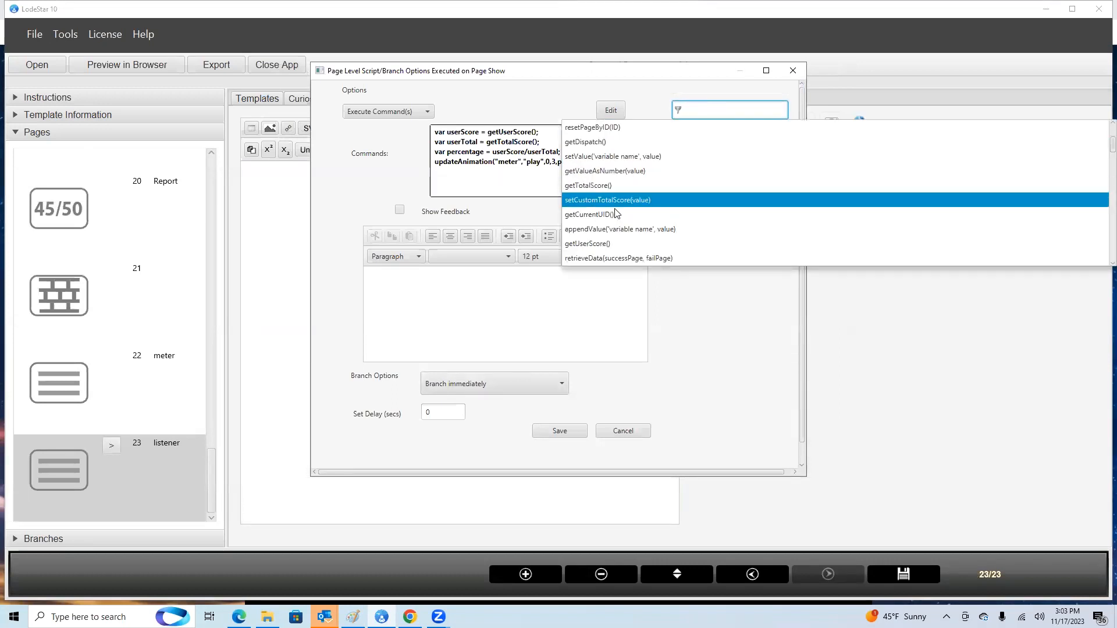
click(610, 243)
drag(680, 155, 763, 164)
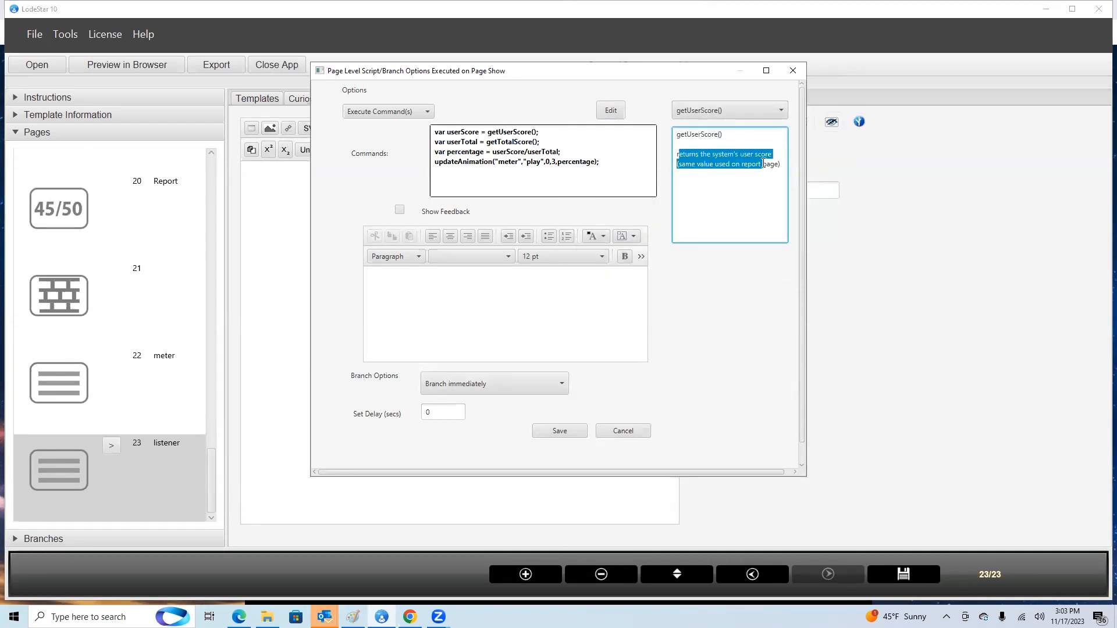
Step: Reopen the listener page's commands in the Script Editor to examine the getUserScore() line
click(510, 133)
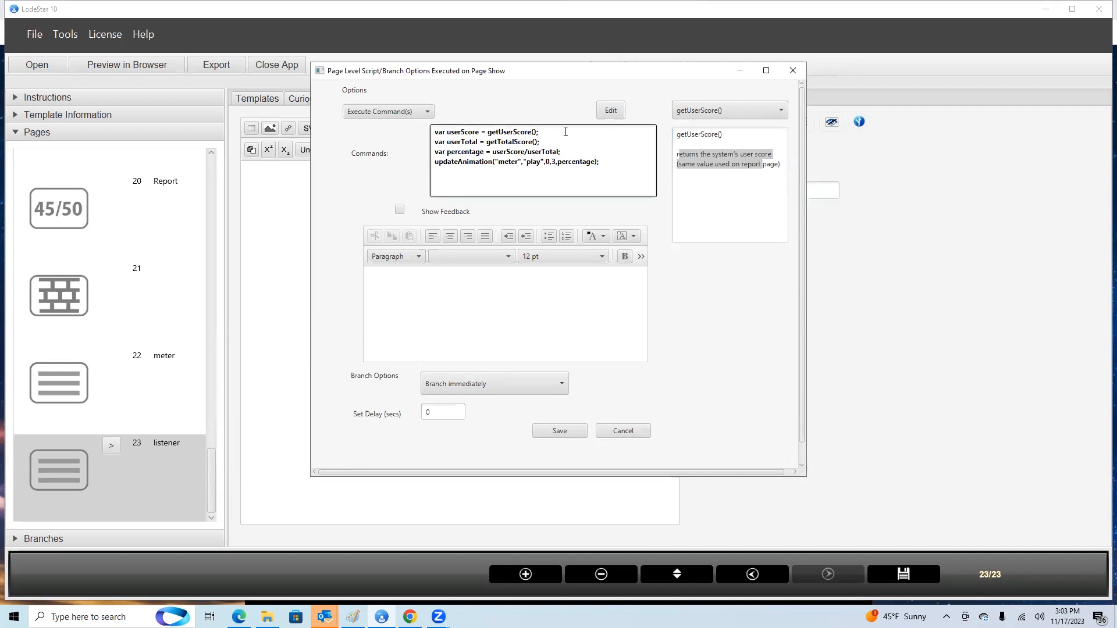
click(610, 110)
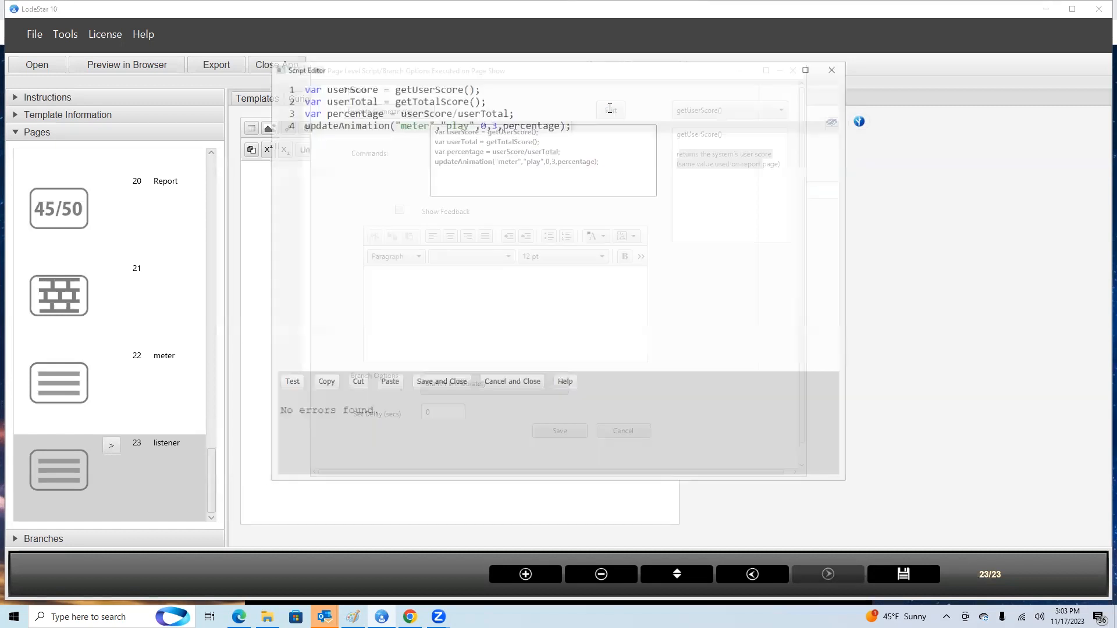
click(519, 88)
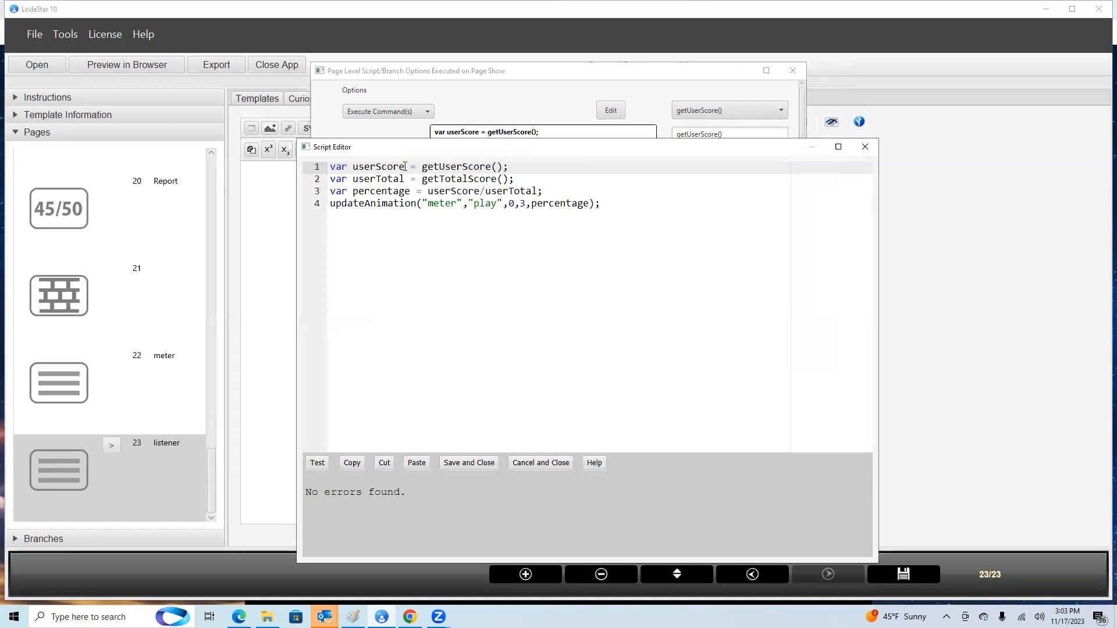
Step: Look up the getTotalScore() function in the command reference, read its description, and return to the listener script
click(373, 167)
click(463, 178)
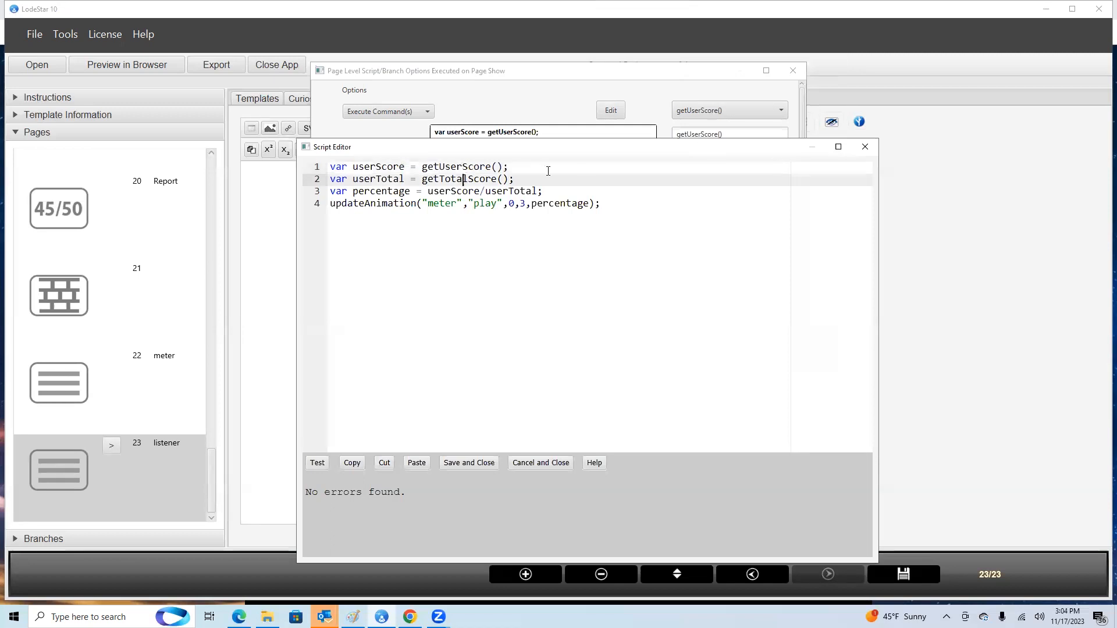
click(595, 463)
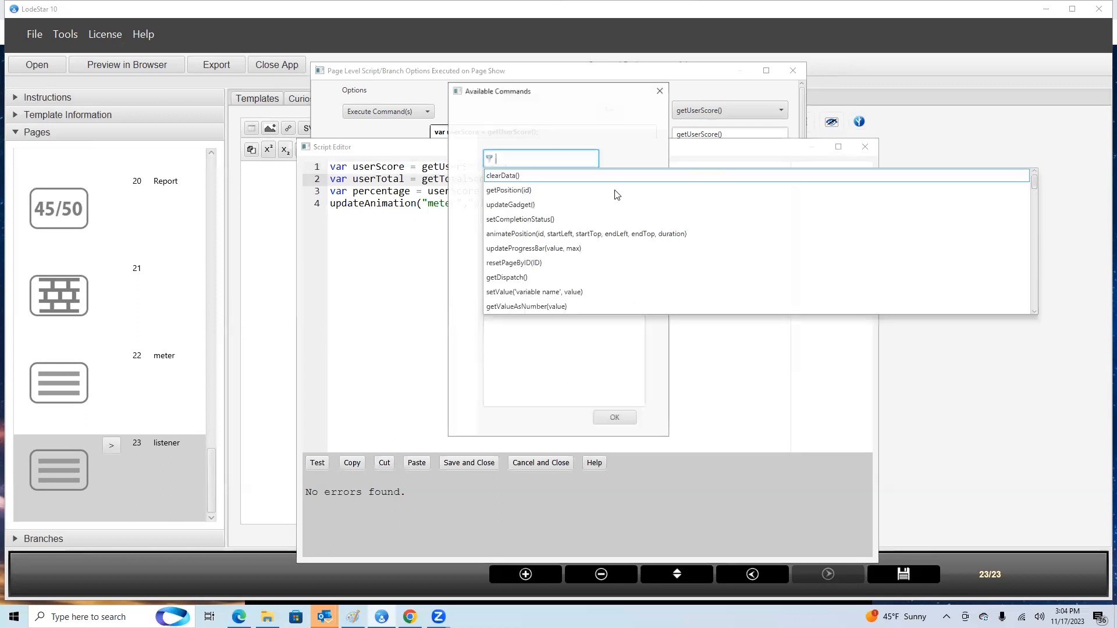
click(508, 163)
click(508, 160)
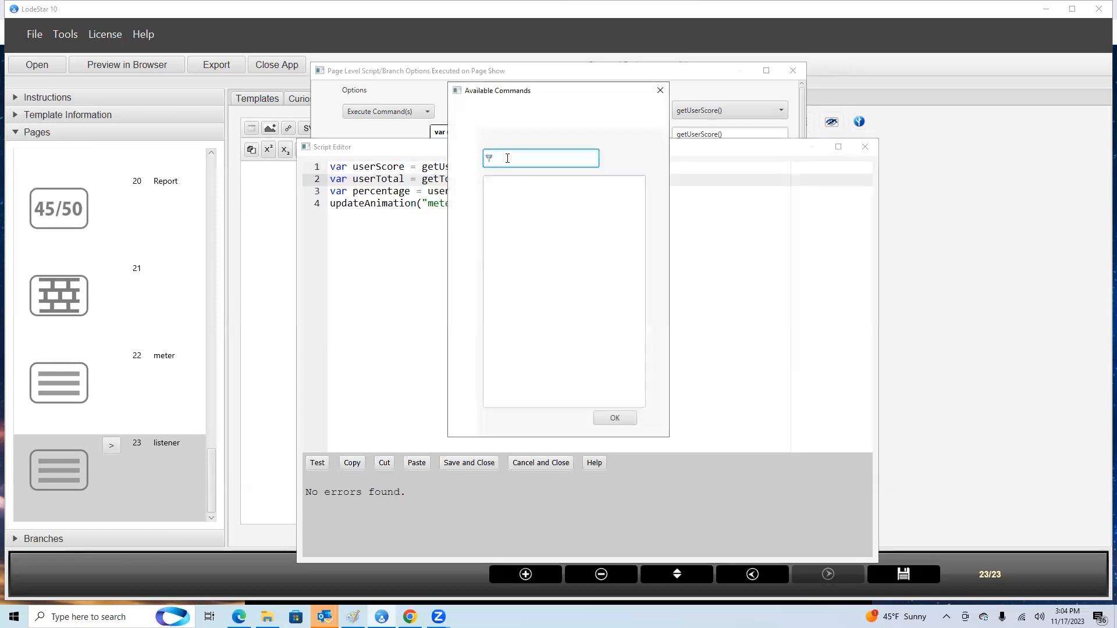
text(getto)
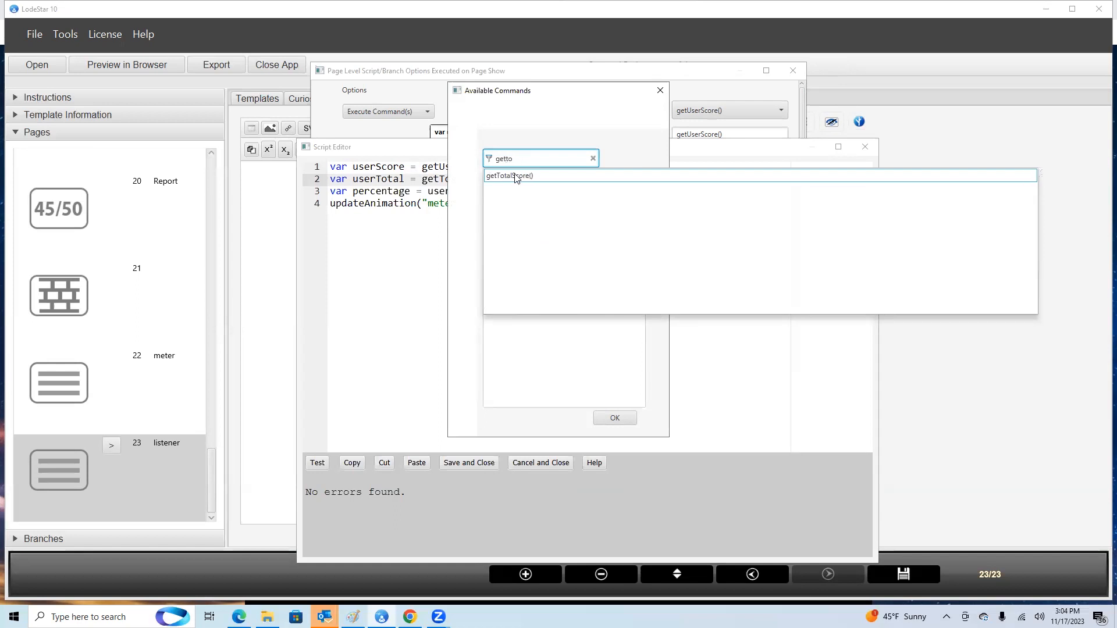
click(515, 176)
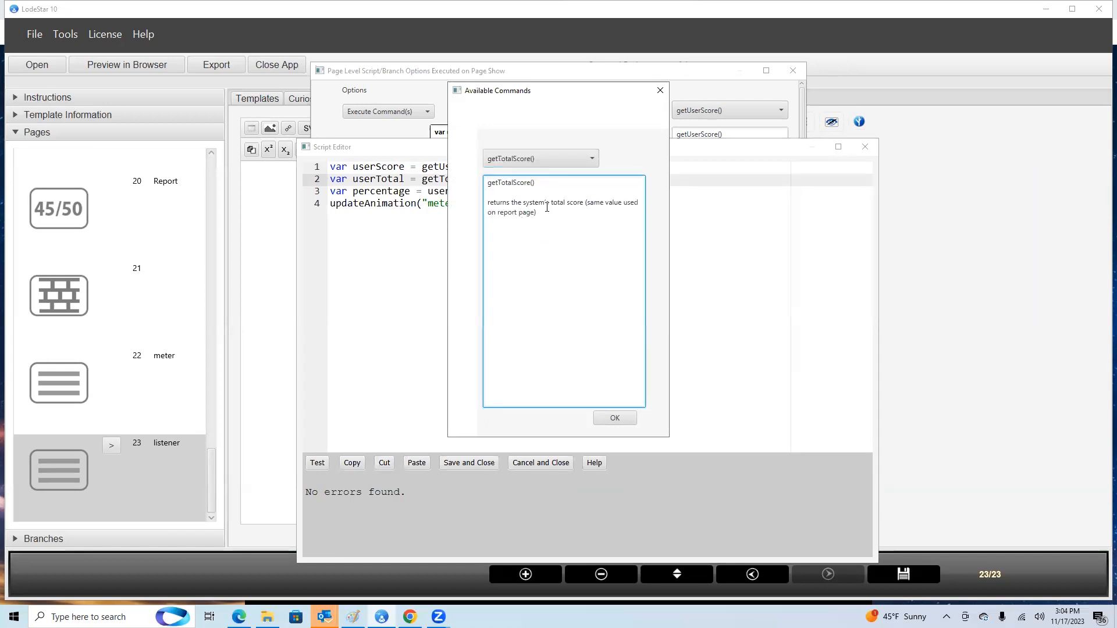
click(614, 418)
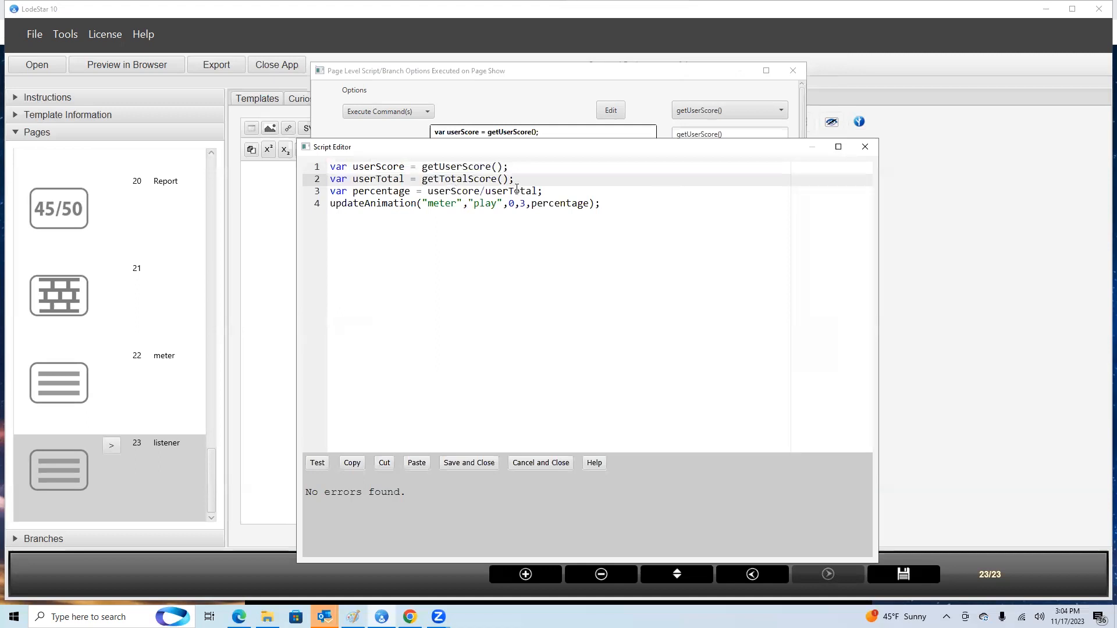
Step: Search the command reference for "animation", highlight the updateAnimation() description, and close the reference
click(382, 193)
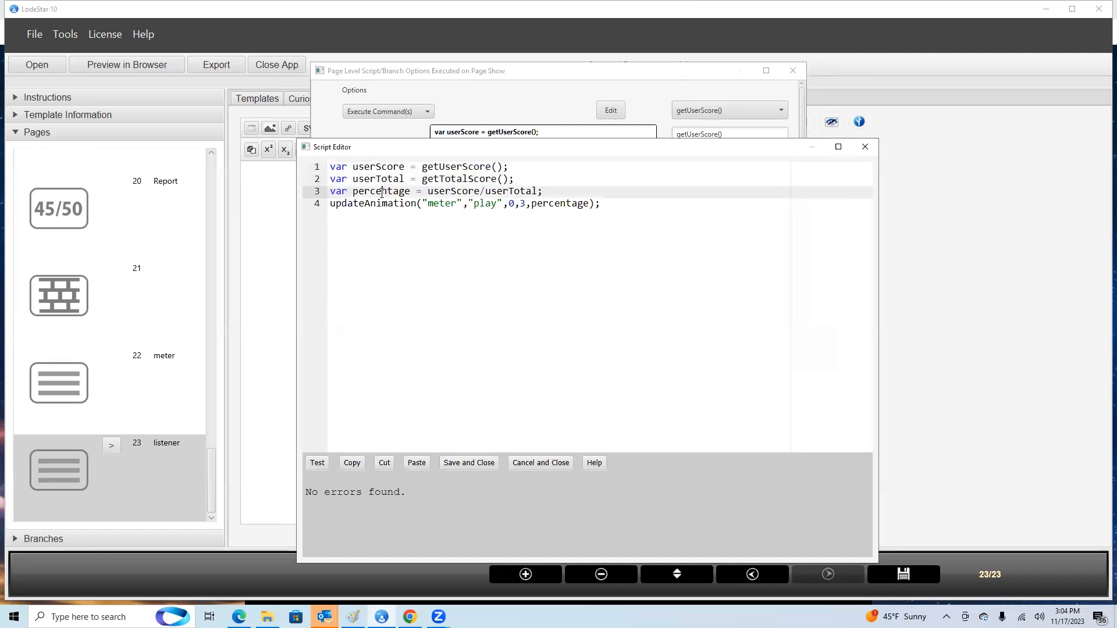
click(451, 219)
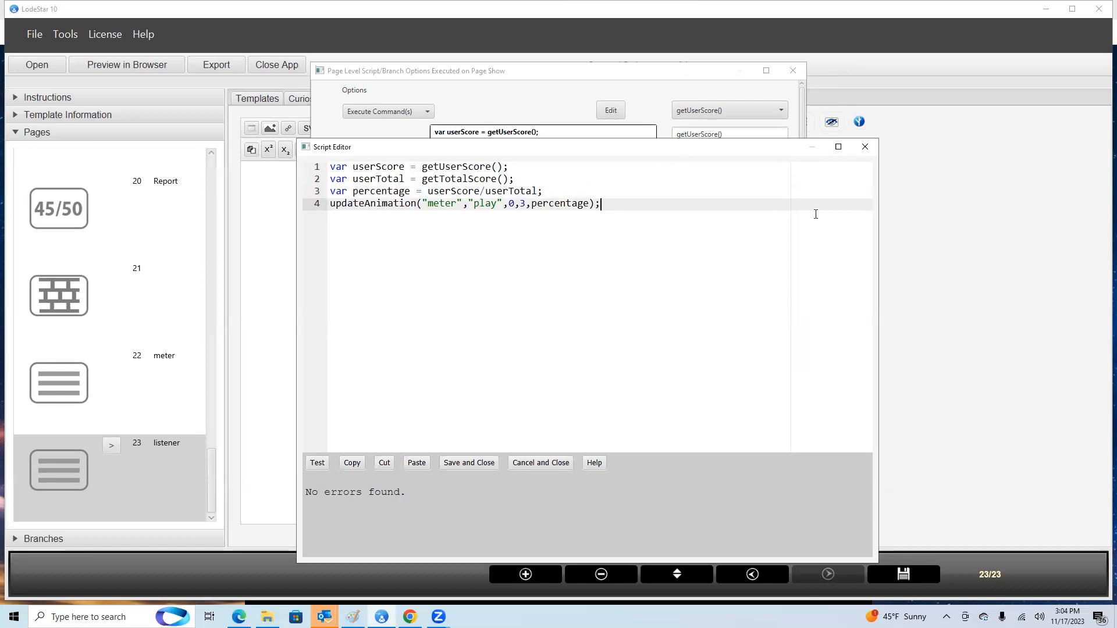
click(602, 463)
click(553, 157)
text(upd)
key(BackSpace)
key(BackSpace)
key(BackSpace)
text(animation)
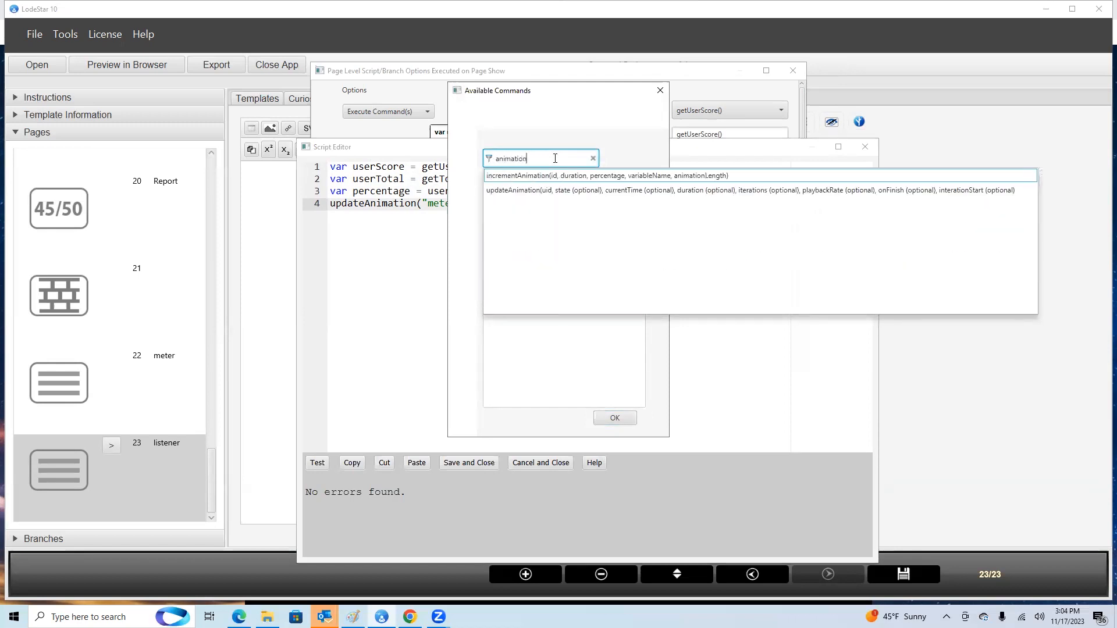
click(530, 190)
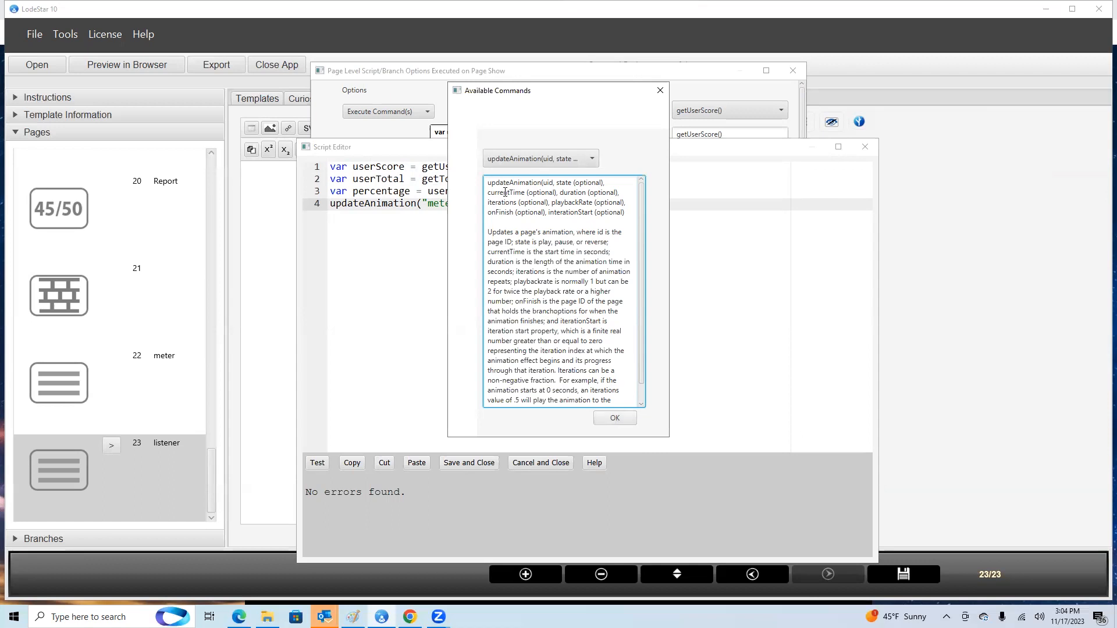
drag(526, 242, 559, 391)
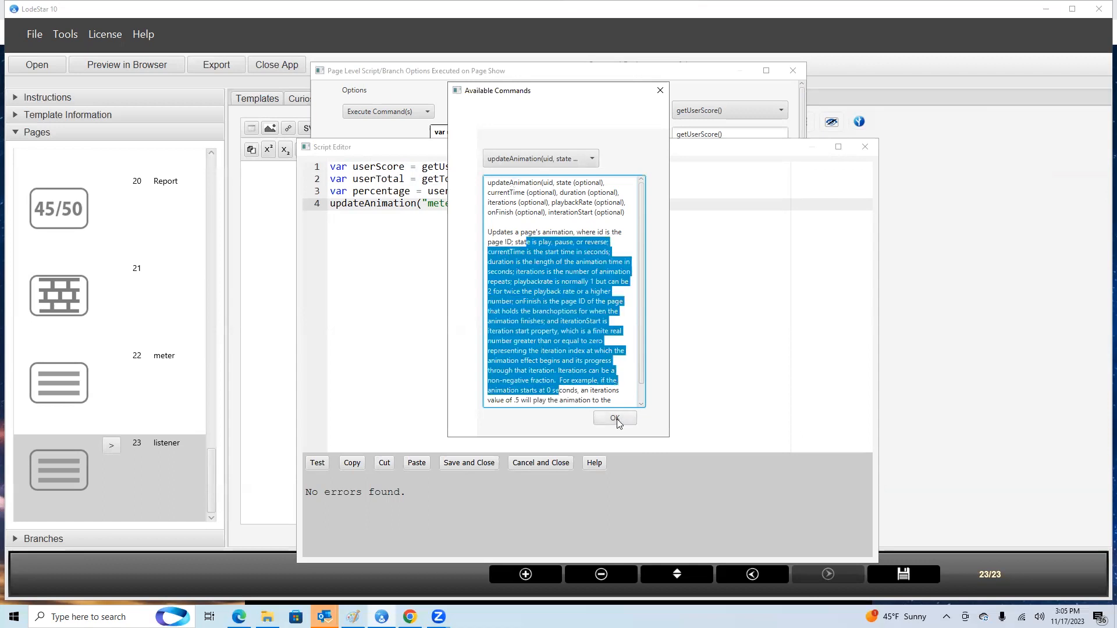
click(615, 418)
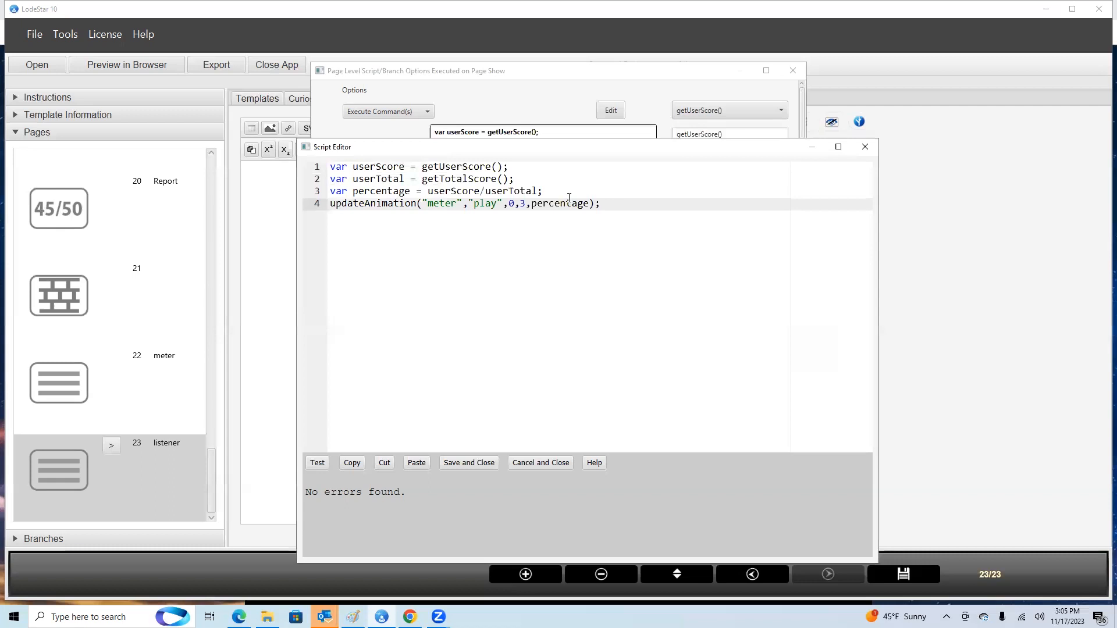
Step: Examine the start time, duration and percentage arguments in the updateAnimation line and test the script for errors
click(519, 205)
key(Right)
key(Right)
click(511, 204)
double_click(511, 204)
double_click(522, 204)
click(558, 205)
click(558, 201)
click(560, 204)
click(320, 469)
Step: Remove the opening parenthesis after updateAnimation and test the script for syntax errors
click(423, 204)
key(BackSpace)
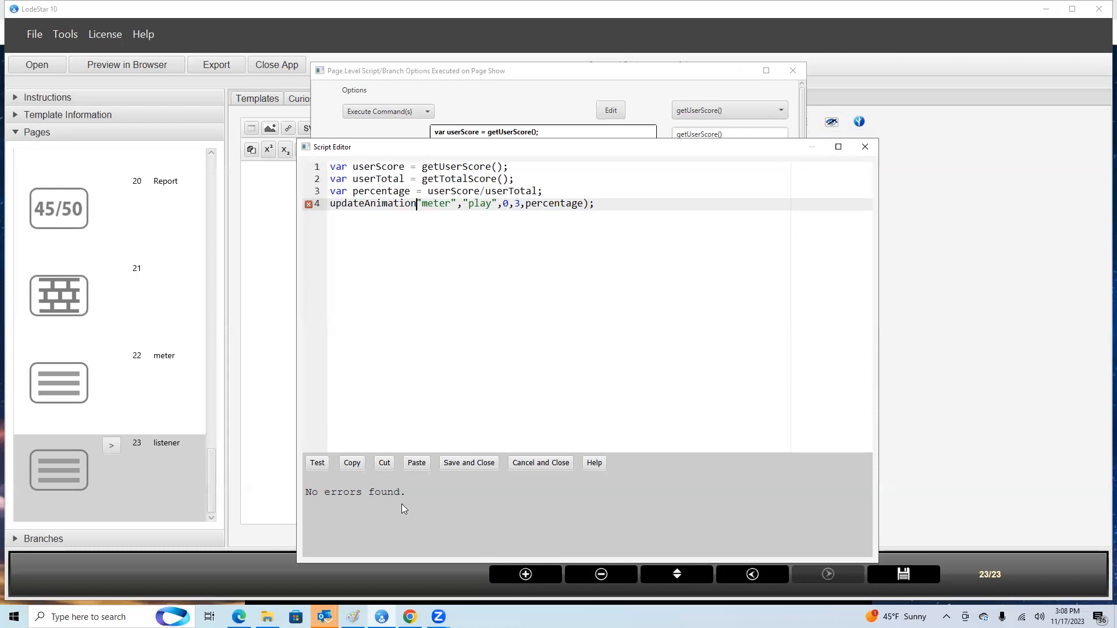
click(318, 464)
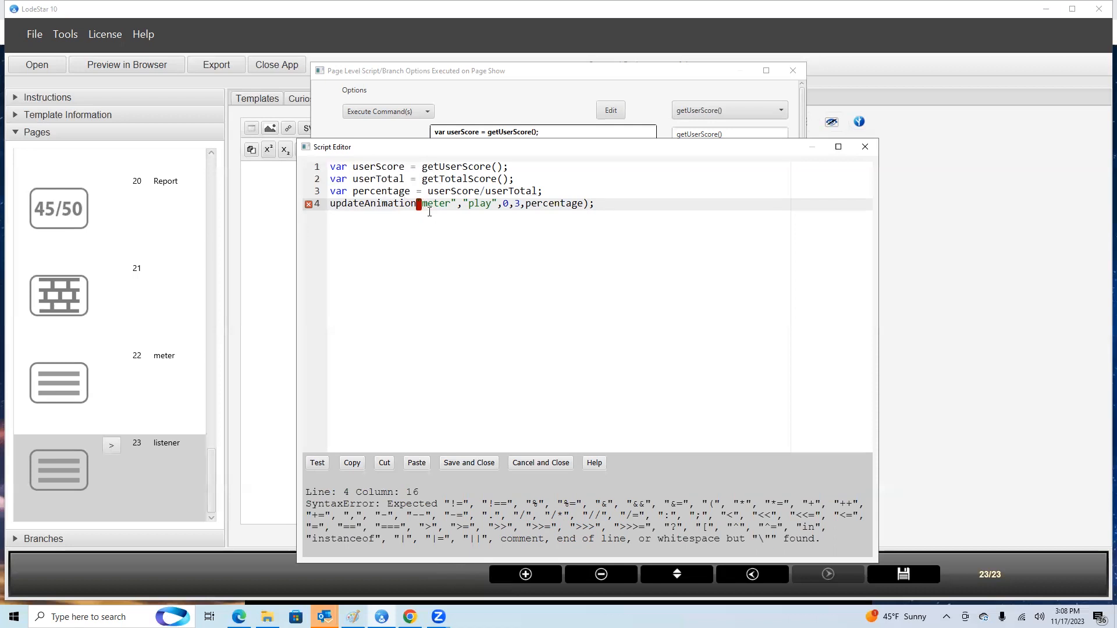
Step: Swap the opening quote before meter for the missing parenthesis and test, then put the quote back and retest the script
key(BackSpace)
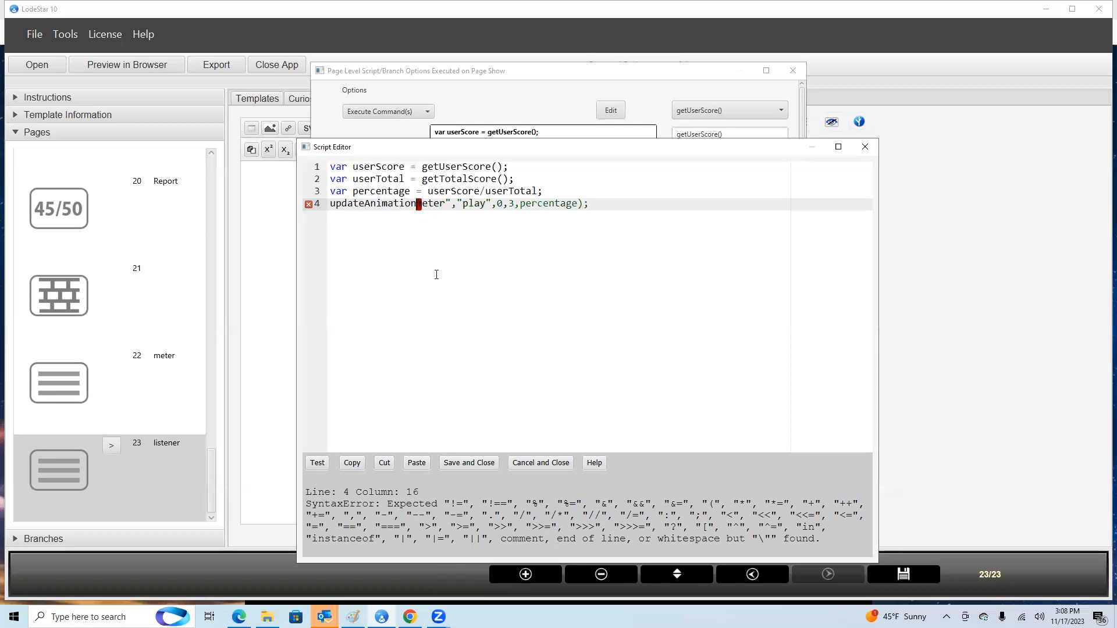
text(()
click(320, 466)
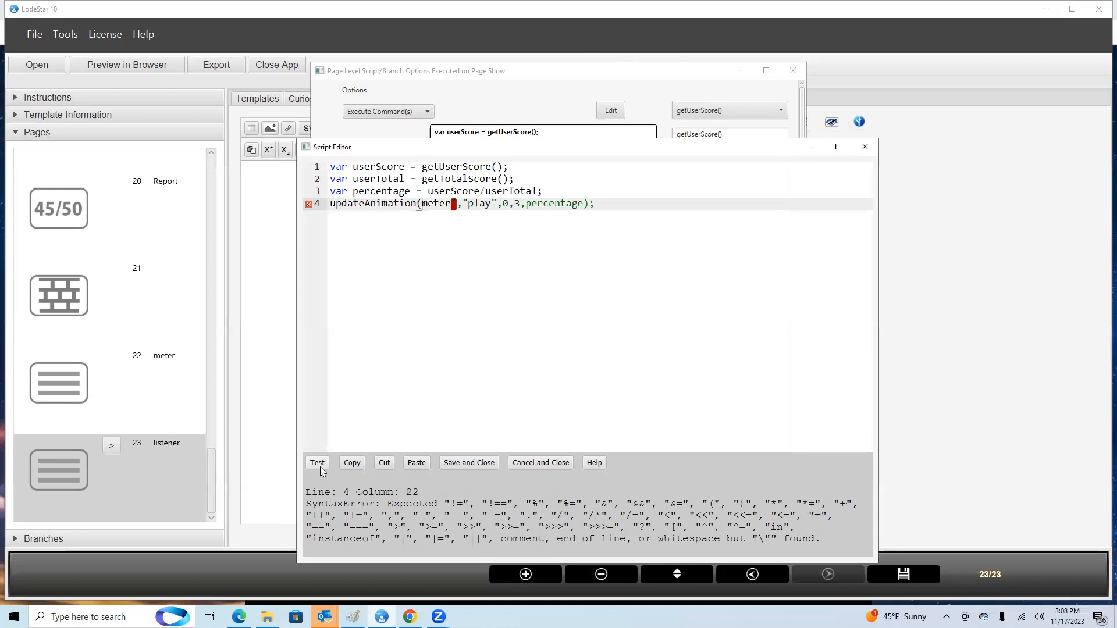
click(424, 203)
text(")
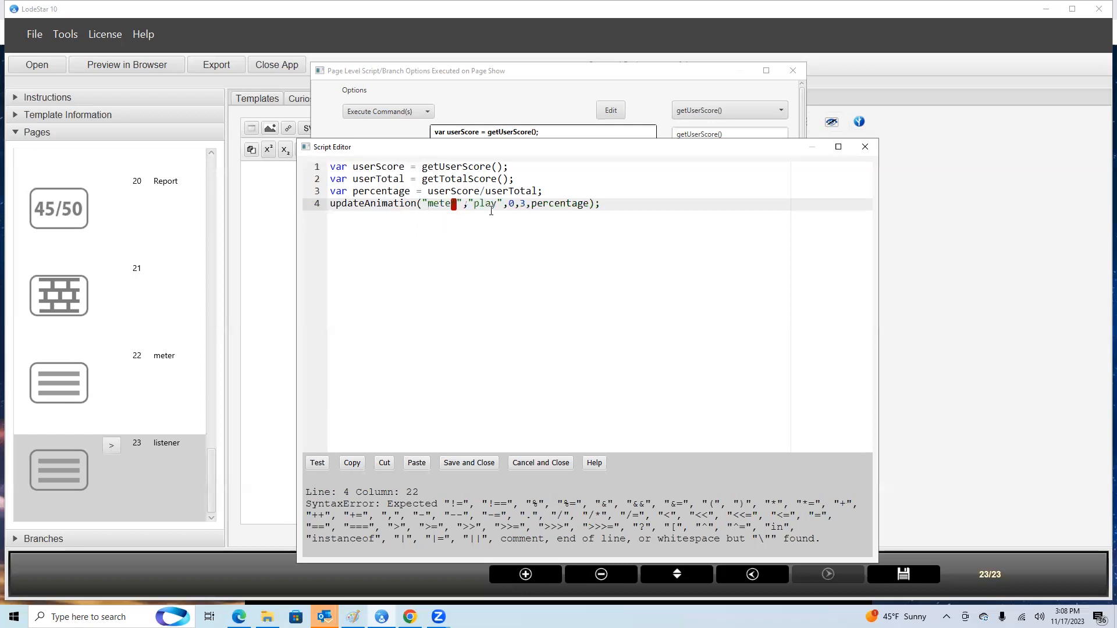
click(318, 465)
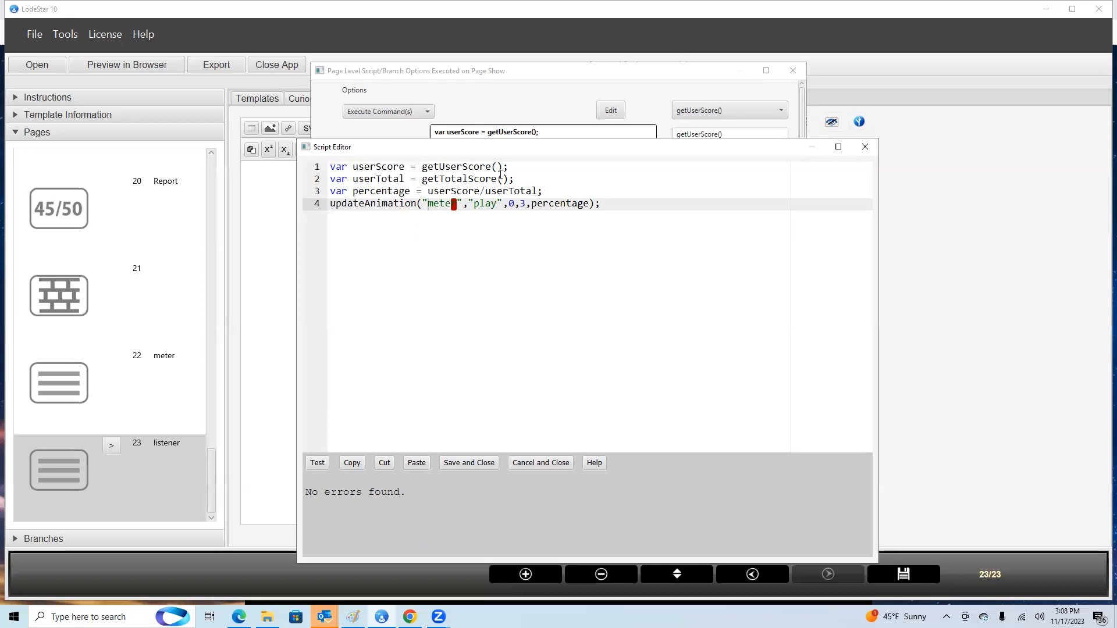
Step: Examine the listener script line by line and highlight the percentage argument of updateAnimation
click(520, 169)
click(527, 181)
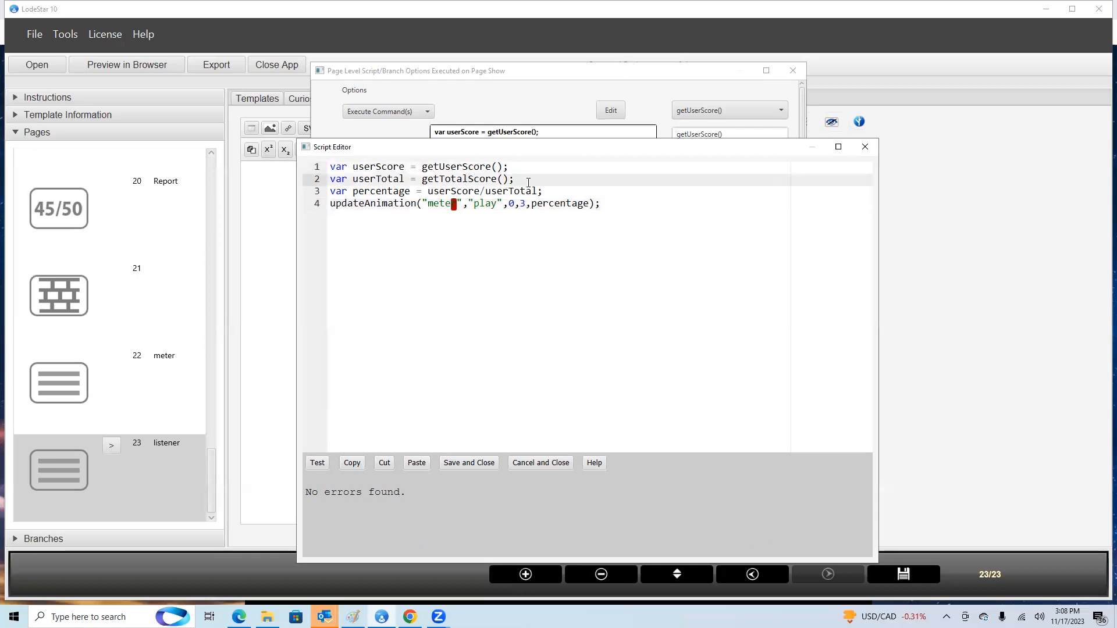
click(546, 192)
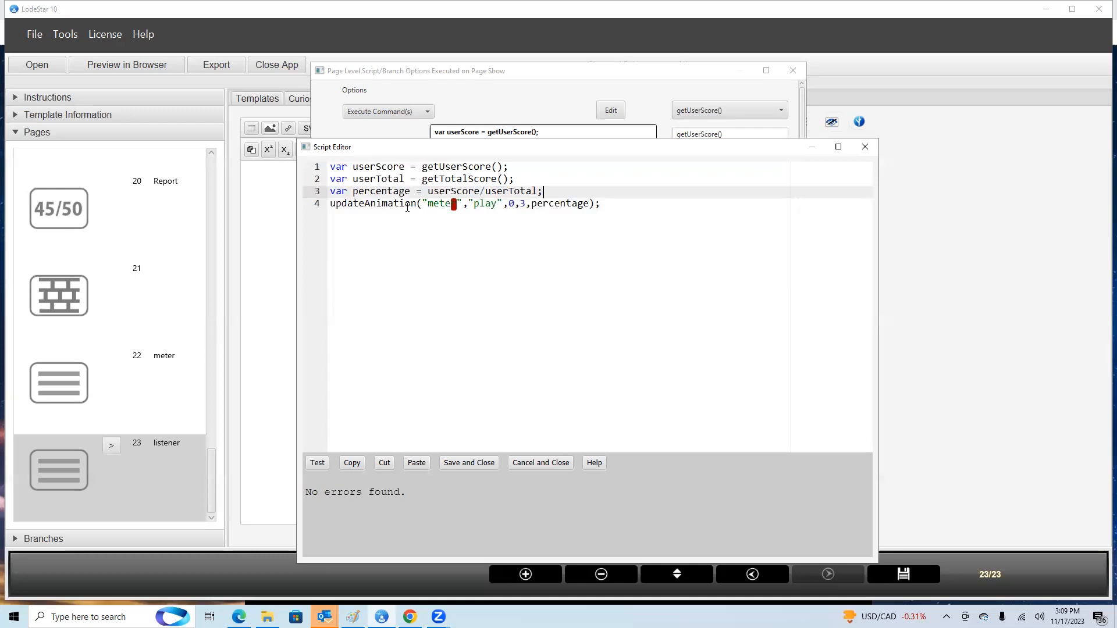
click(442, 201)
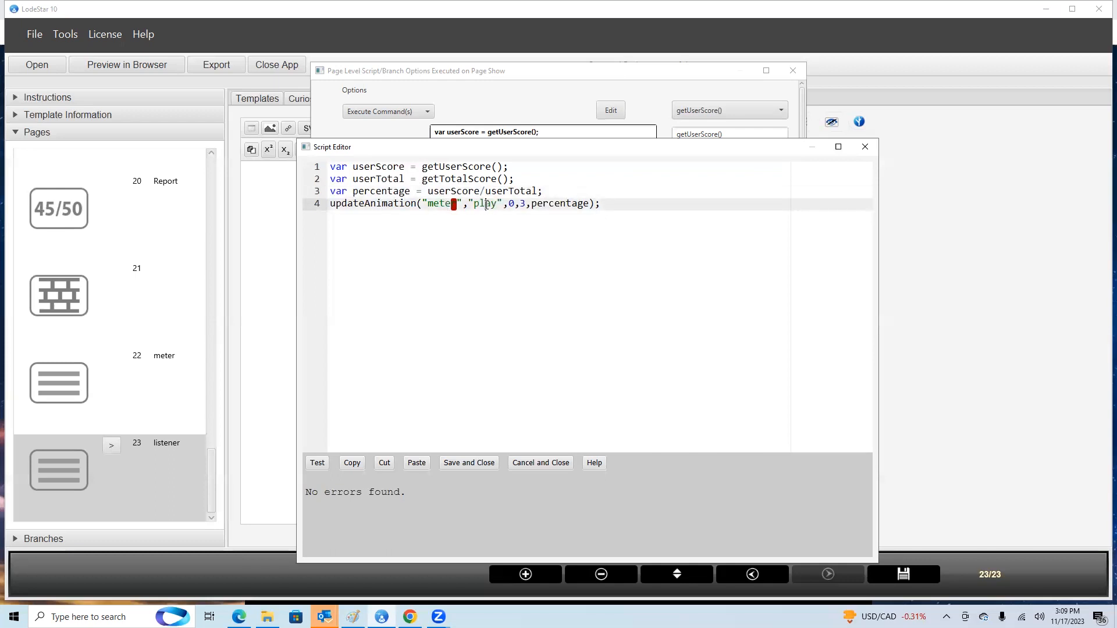
click(511, 203)
click(522, 204)
double_click(523, 204)
click(532, 204)
drag(532, 205, 591, 204)
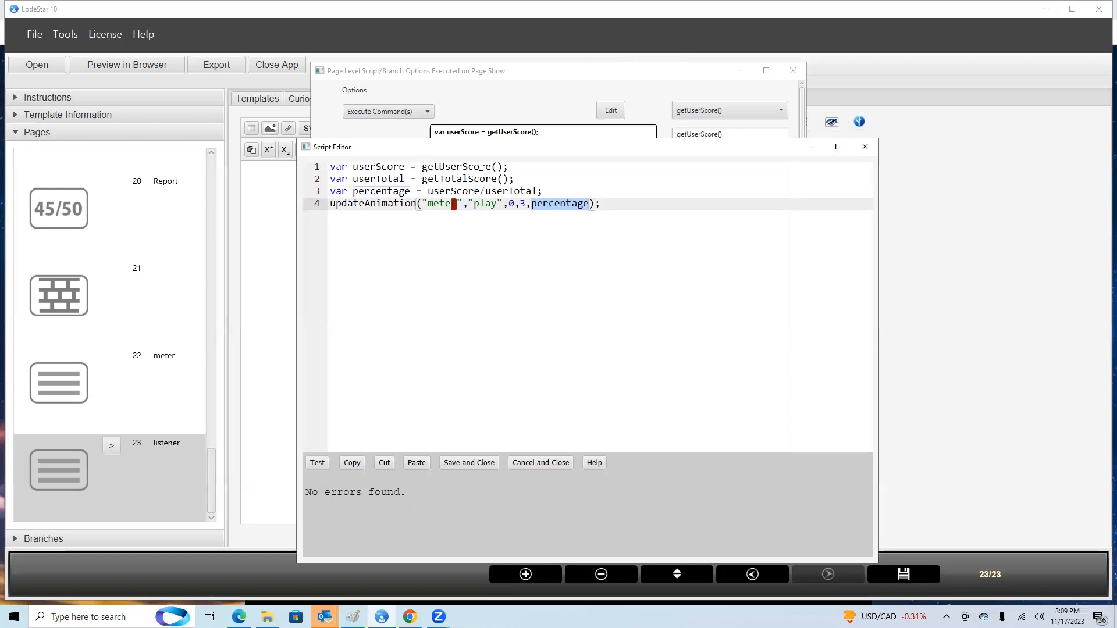
Step: Save and close the listener script, and save the page-level script options
click(517, 181)
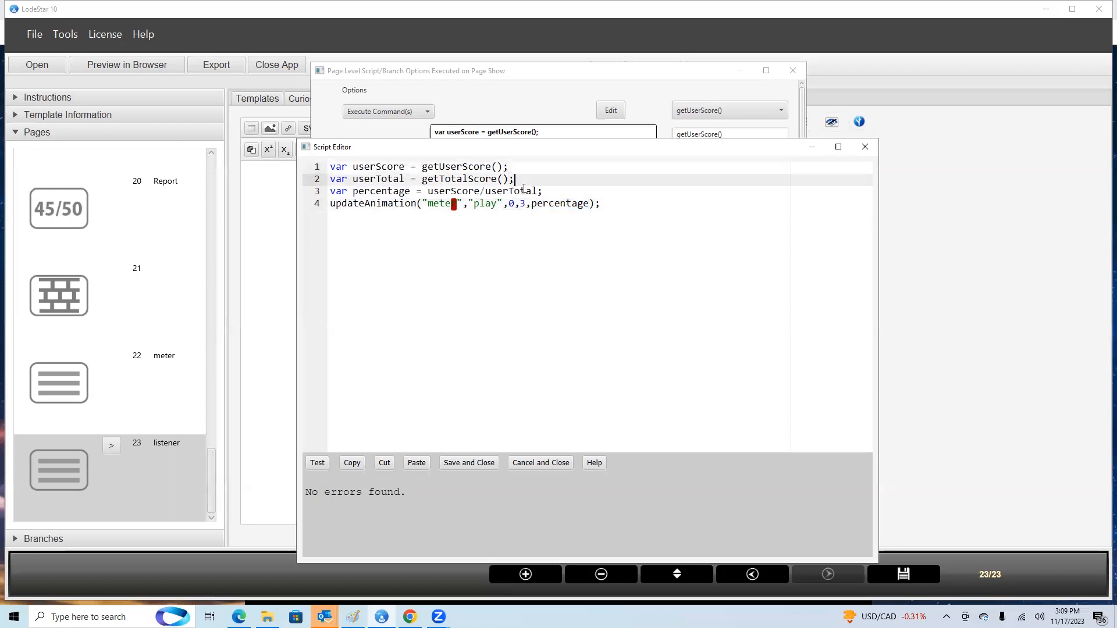
click(551, 194)
click(609, 218)
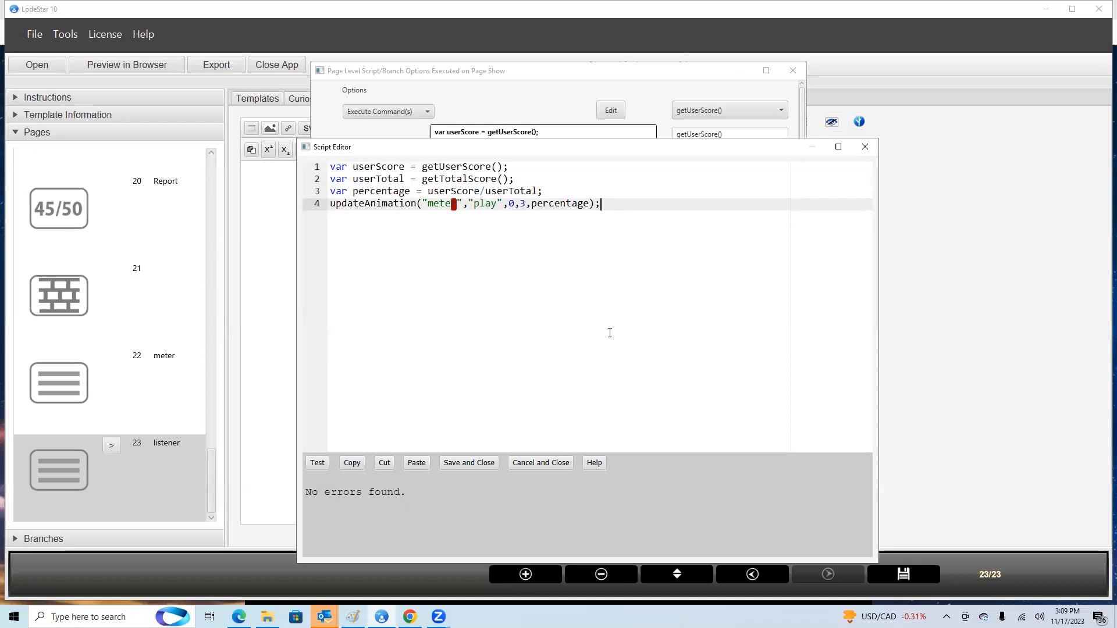
click(477, 463)
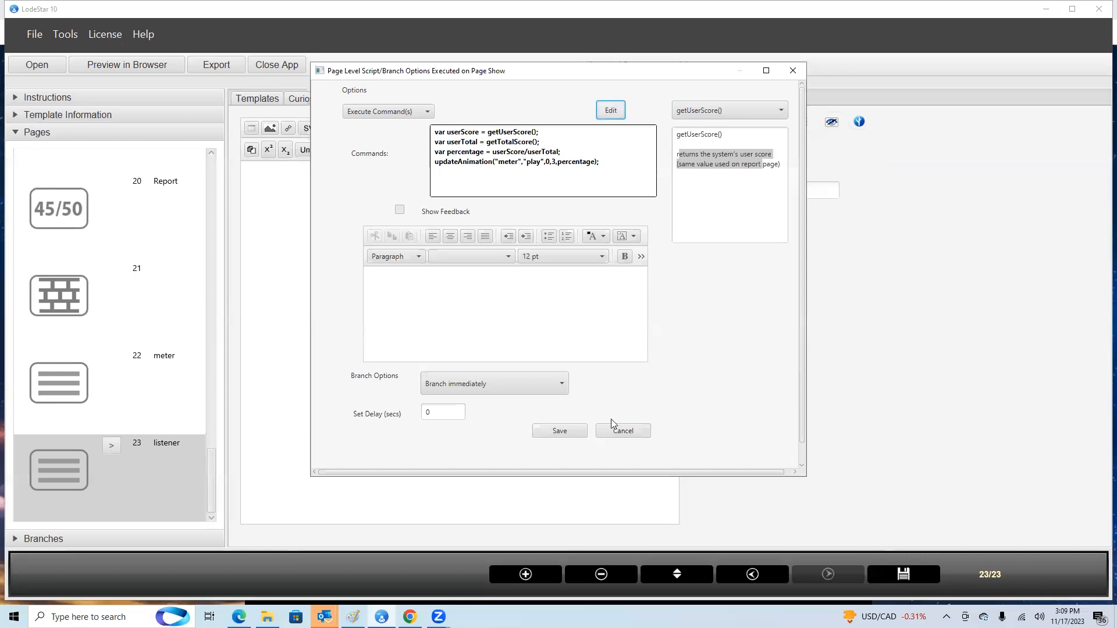
click(565, 429)
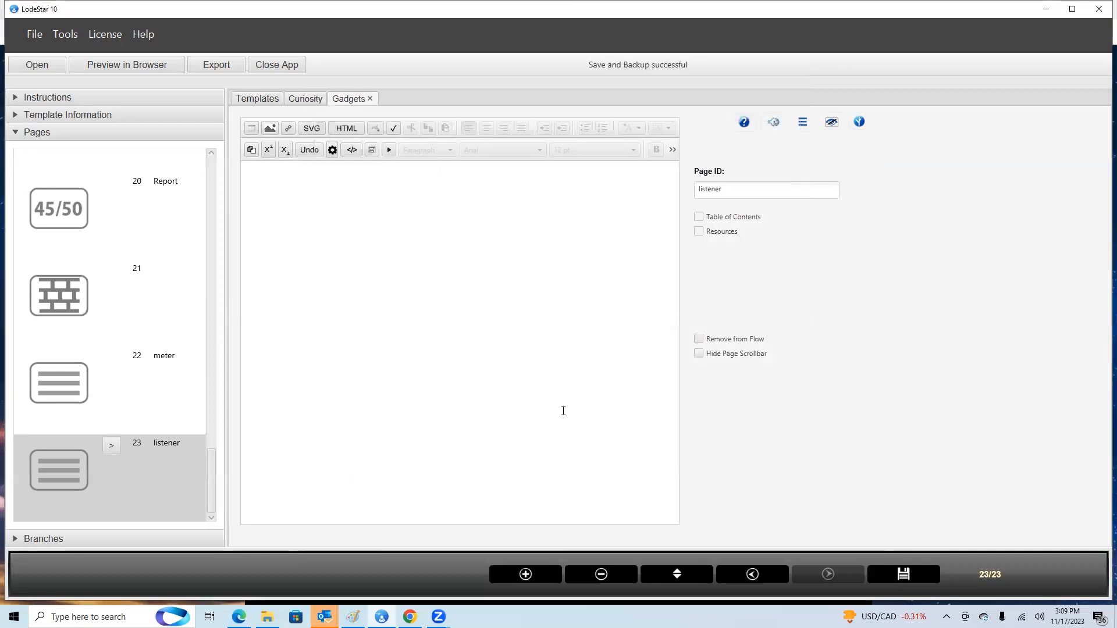
Step: Highlight the listener page ID, reopen its page-level script for review, and leave without saving
double_click(738, 191)
click(859, 123)
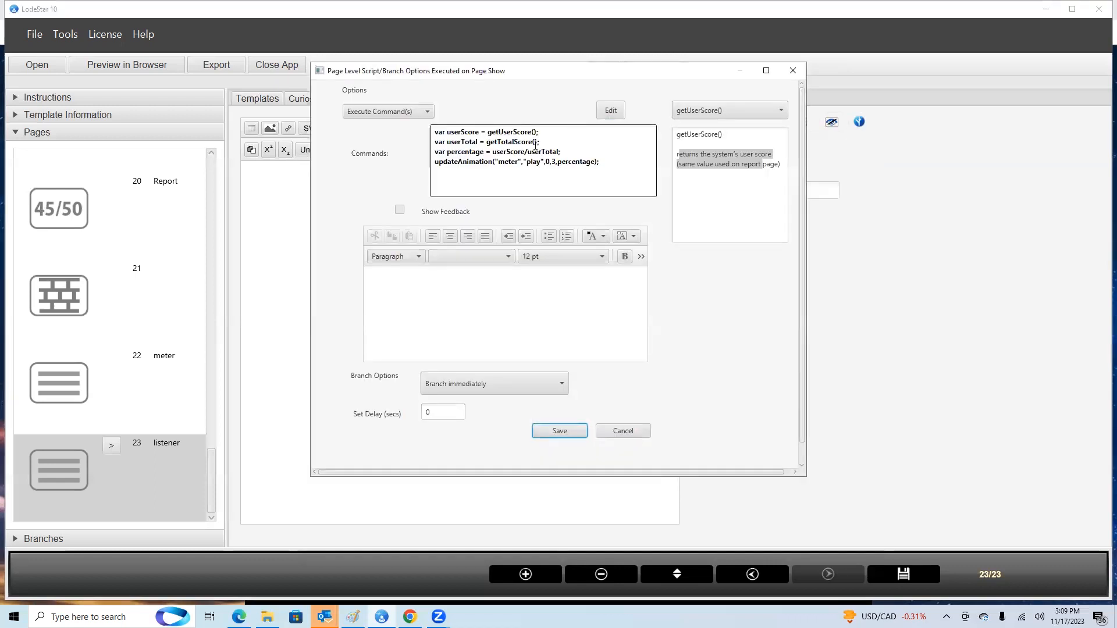
click(639, 435)
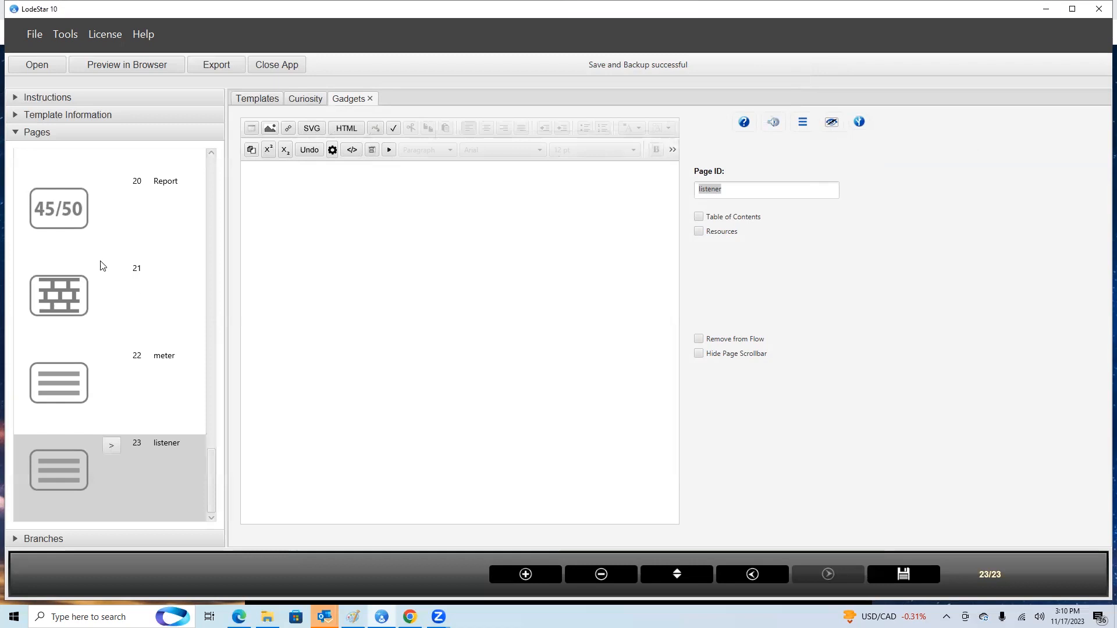
Step: Go to page 1, Introduction, and open its page-level script to examine the listen("report", "listener") command
scroll(96, 259, up, 15)
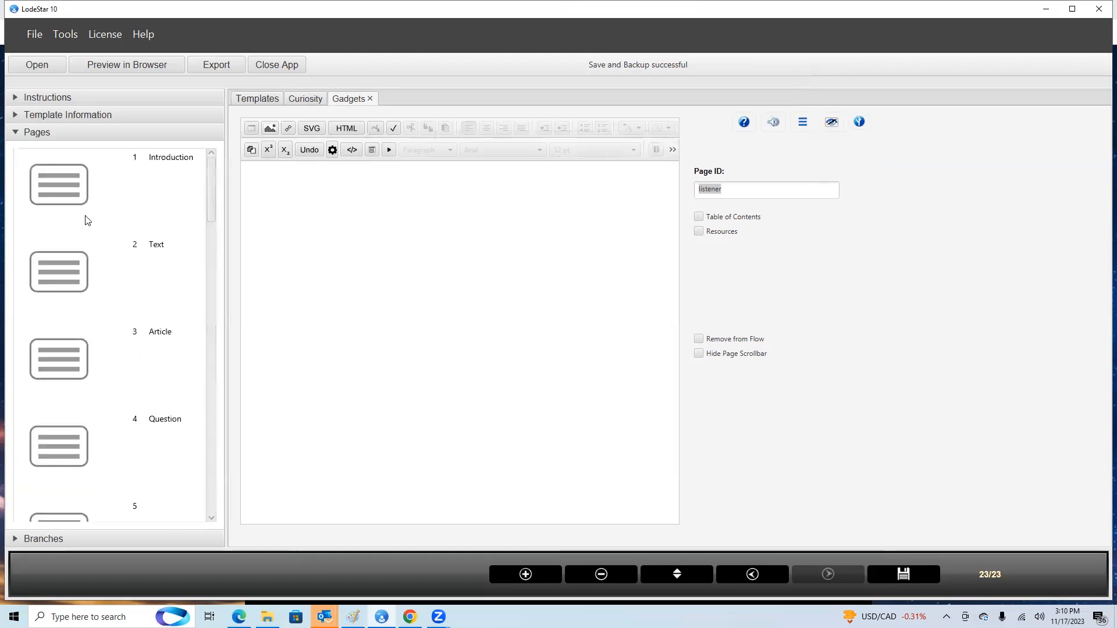
click(66, 185)
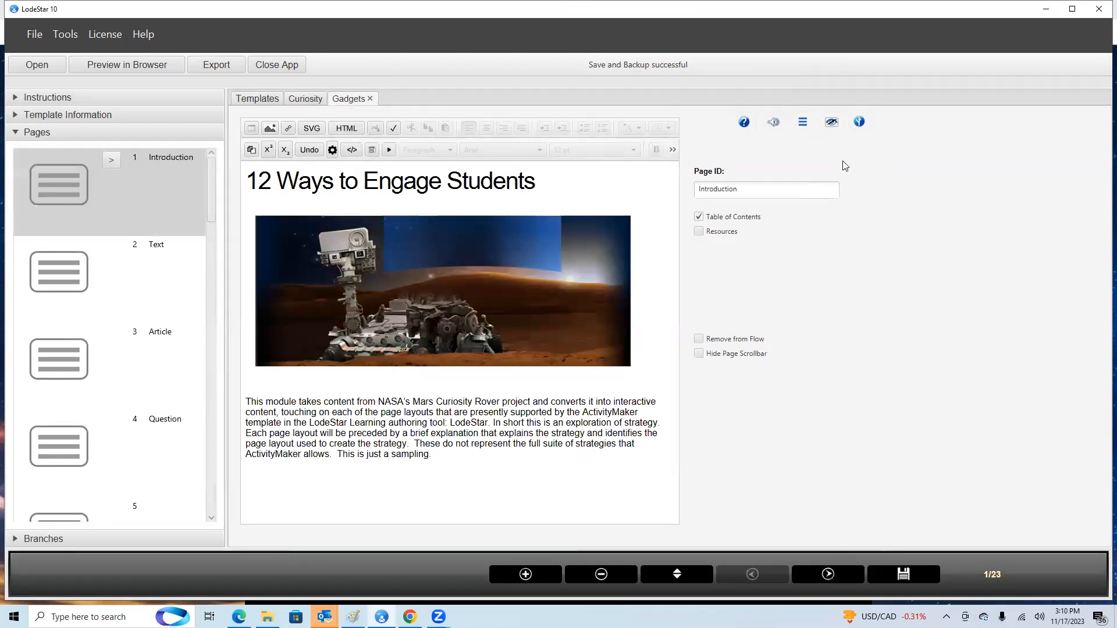
click(859, 121)
click(443, 135)
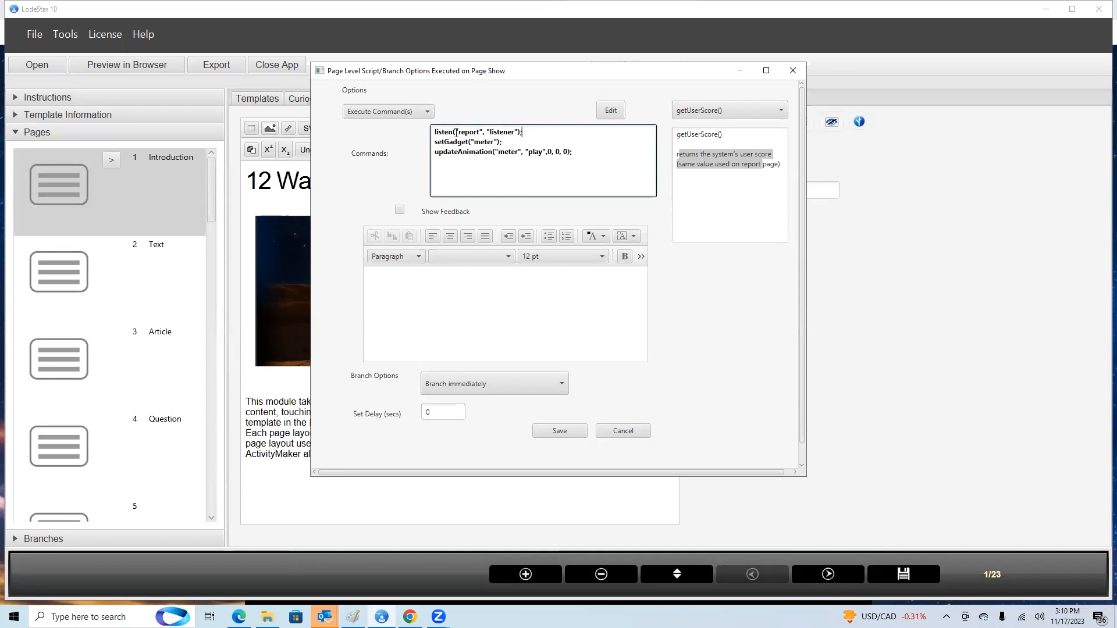
click(466, 133)
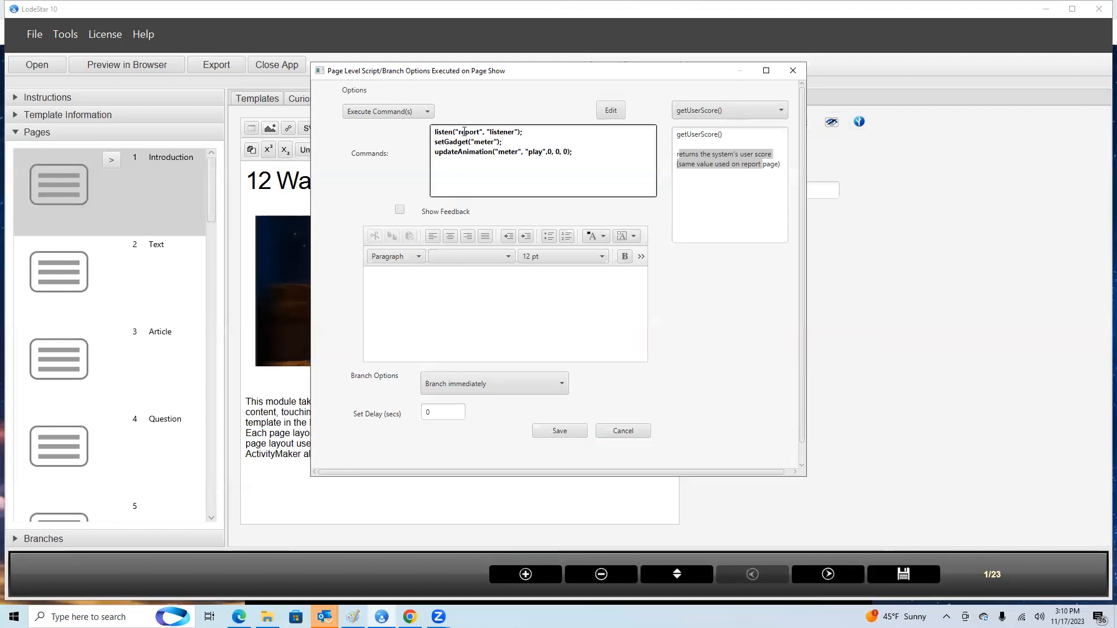
Step: In the Introduction page's script, set the last updateAnimation argument to .1, then save and close the Script Editor
click(609, 110)
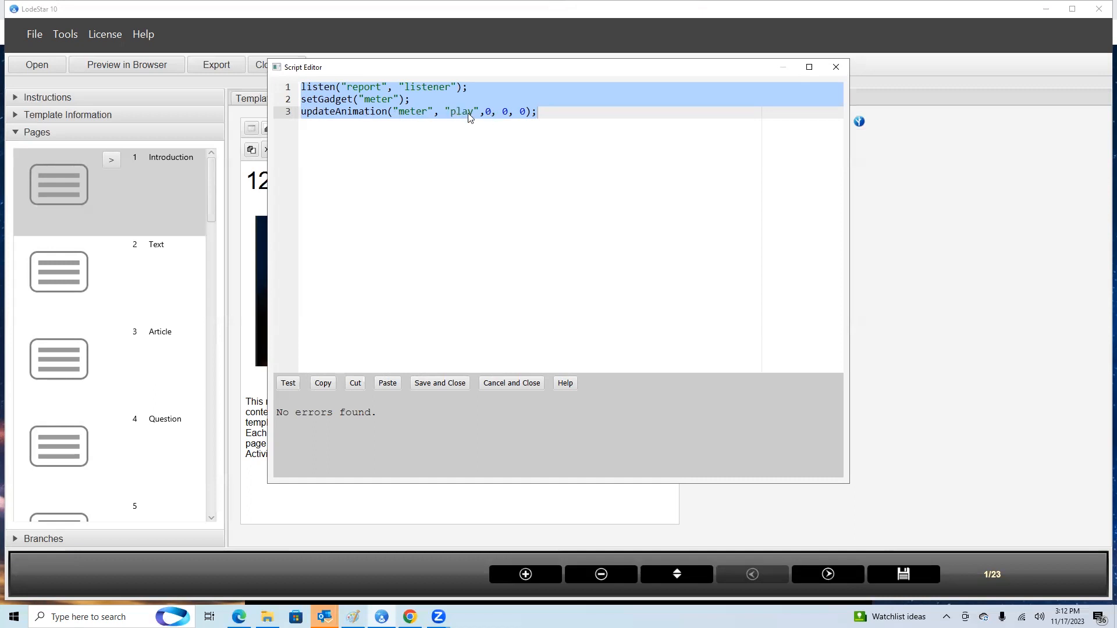
click(506, 114)
click(523, 113)
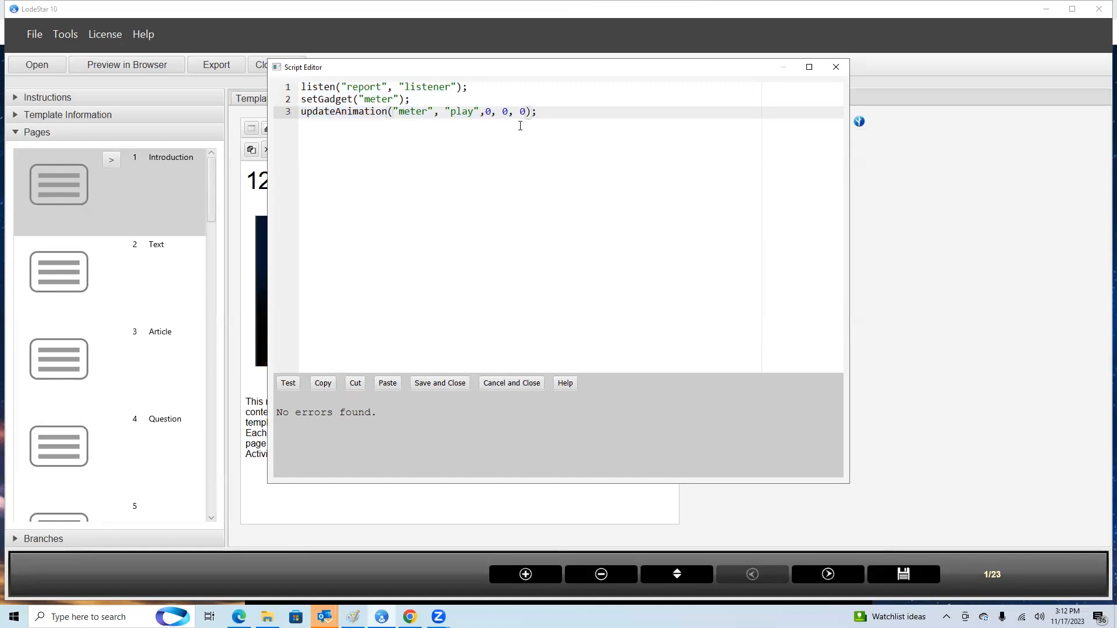
double_click(522, 111)
text(.1)
click(548, 112)
click(451, 385)
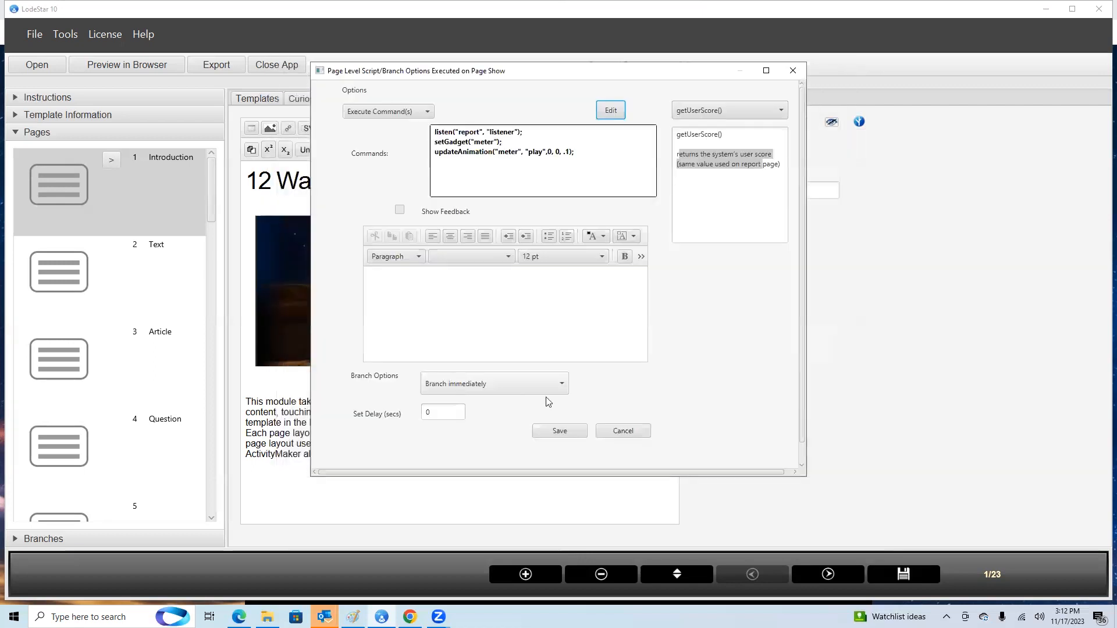
Step: Save the Introduction page's script options and preview the project in the browser
click(561, 432)
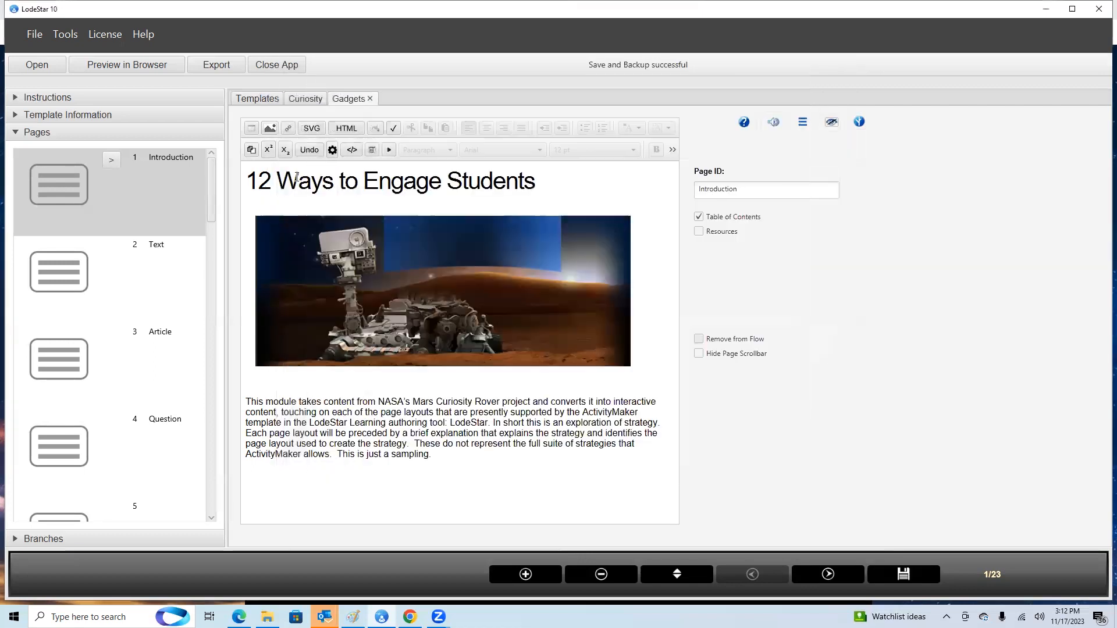
click(147, 69)
click(558, 251)
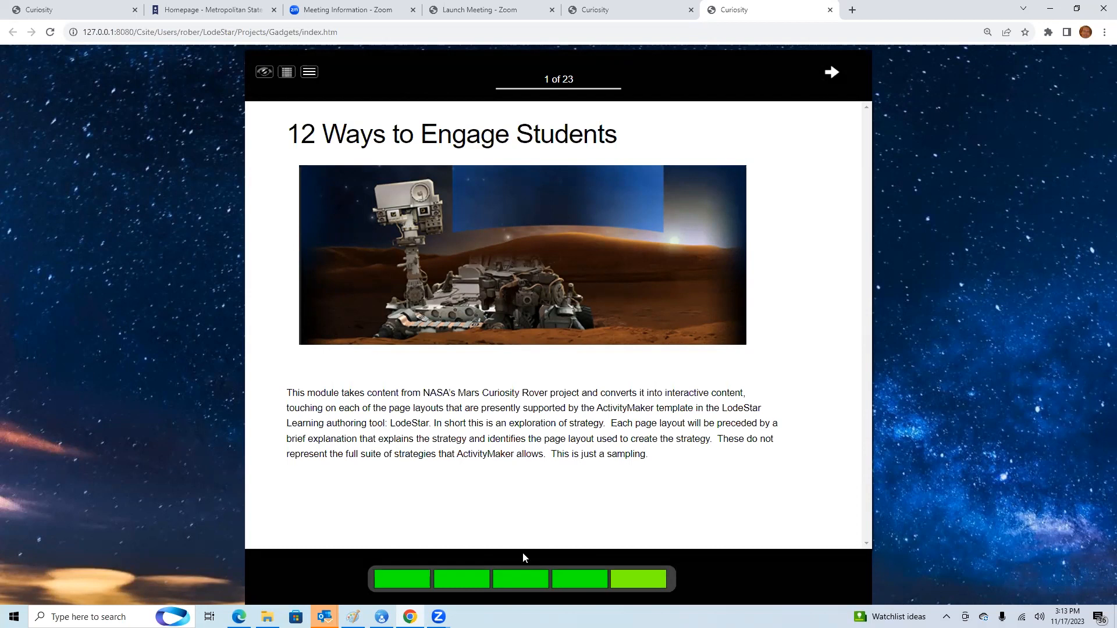
Step: In the preview, page forward to the Question Page on page 4 and return to page 1 to watch the meter
click(832, 76)
click(831, 75)
click(832, 73)
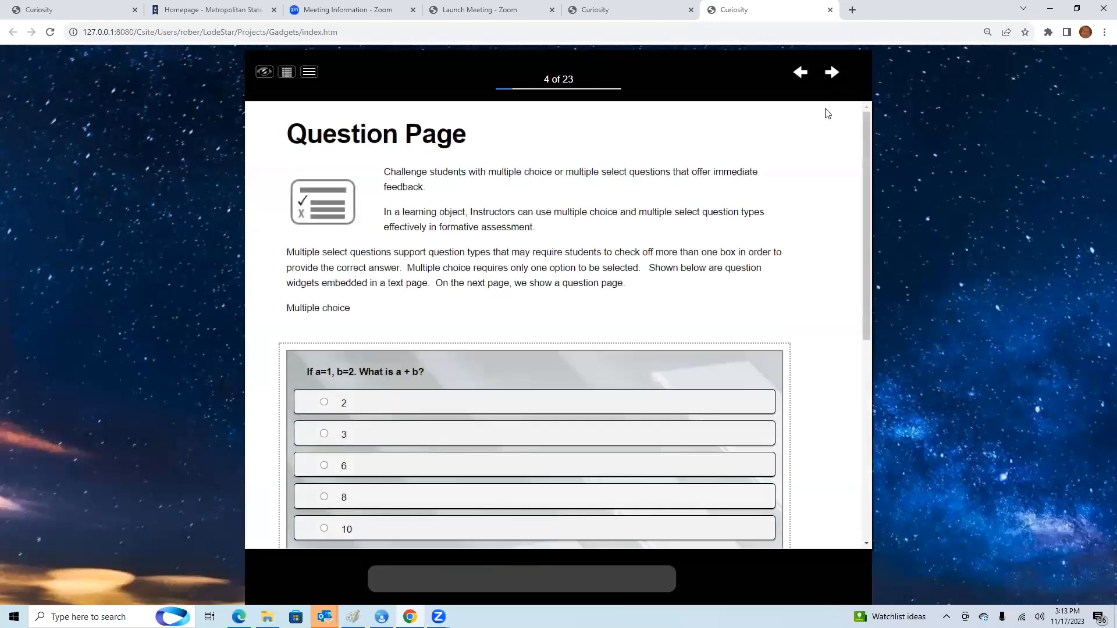
click(800, 74)
click(800, 75)
click(799, 83)
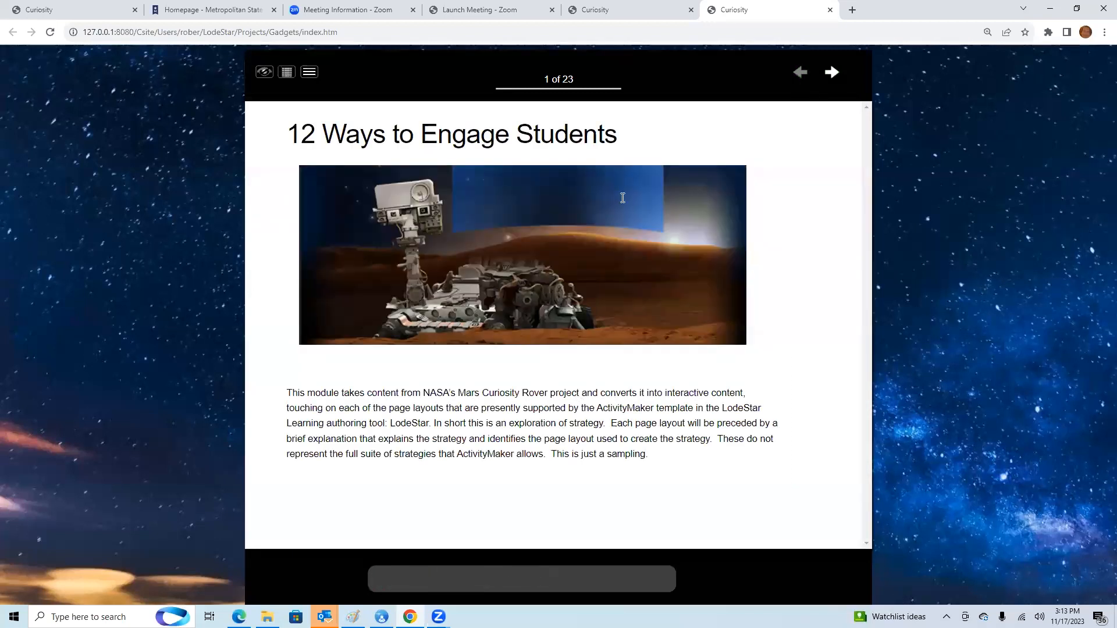
Step: Go to the Question Page on page 4 and examine its multiple choice and multiple select questions
click(833, 74)
click(833, 75)
click(833, 75)
scroll(459, 171, down, 3)
scroll(459, 210, up, 3)
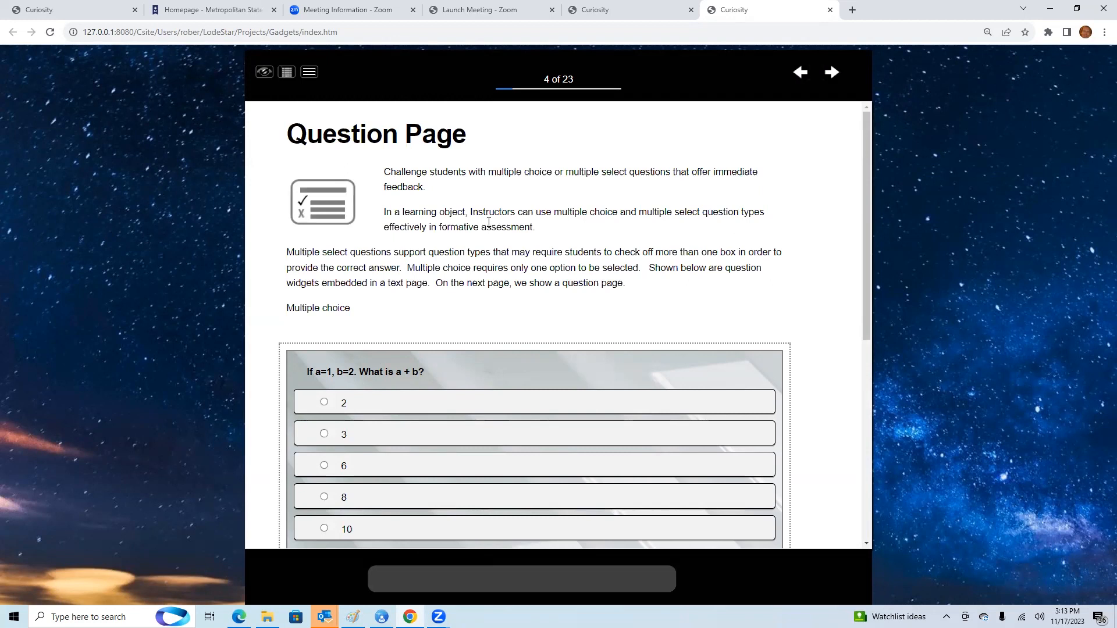
scroll(506, 195, down, 3)
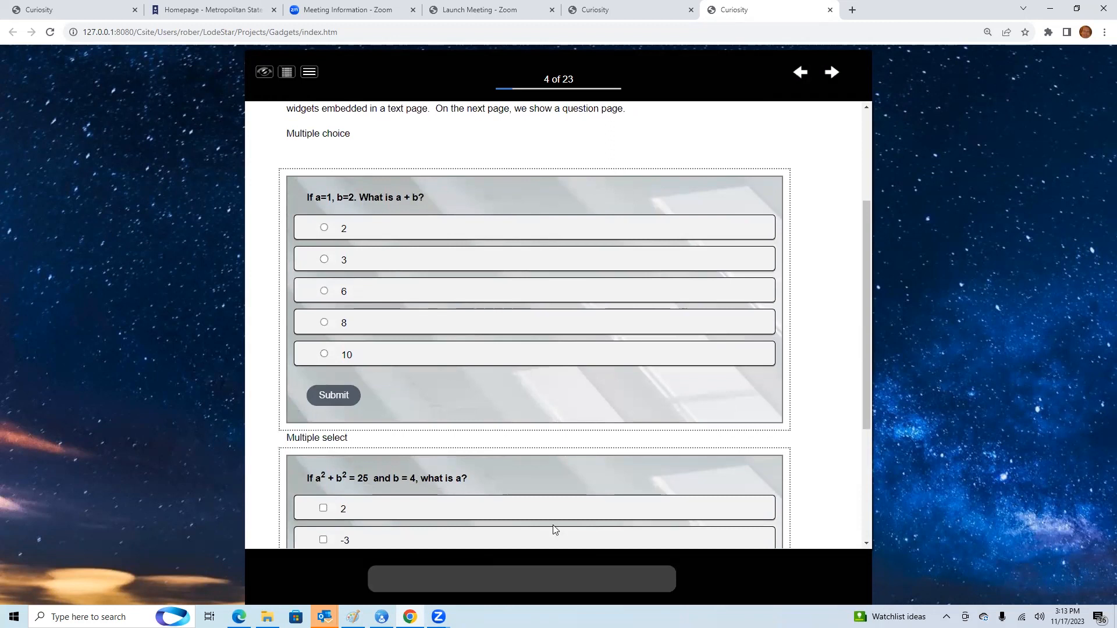
scroll(504, 323, down, 1)
scroll(504, 323, up, 1)
scroll(506, 325, up, 1)
scroll(504, 321, up, 1)
scroll(504, 321, up, 1)
scroll(502, 322, down, 1)
scroll(501, 323, down, 5)
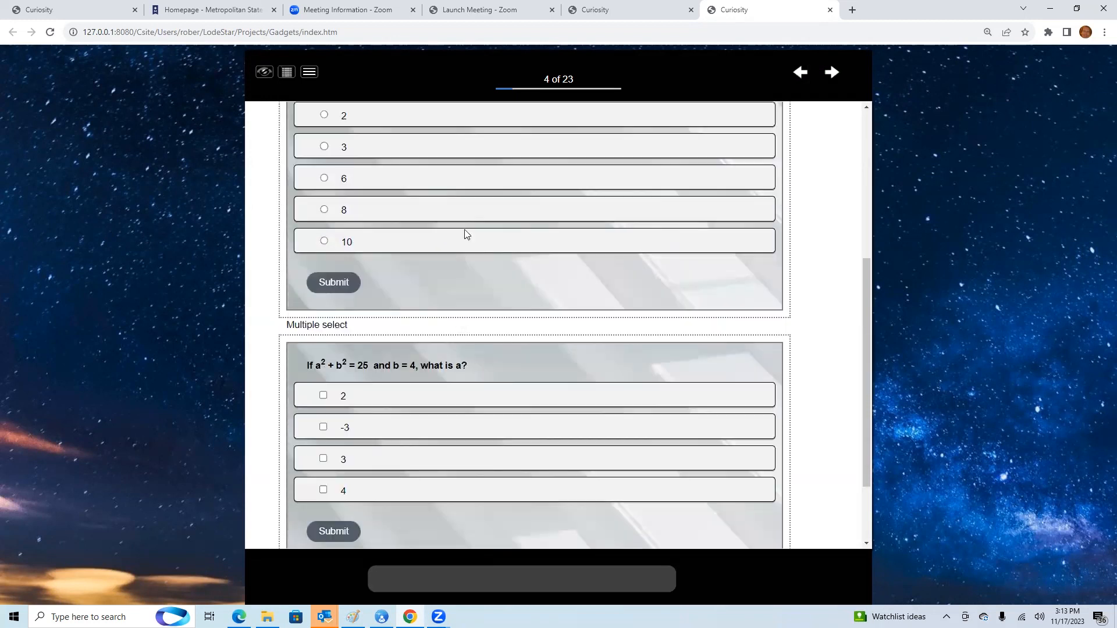
scroll(438, 262, up, 6)
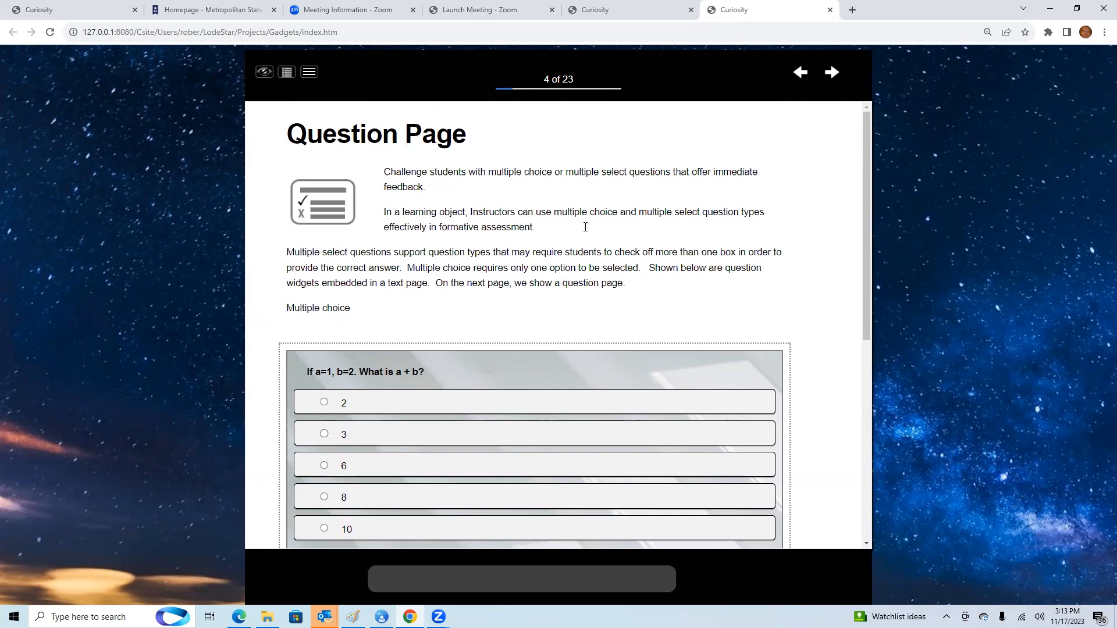
scroll(586, 227, down, 2)
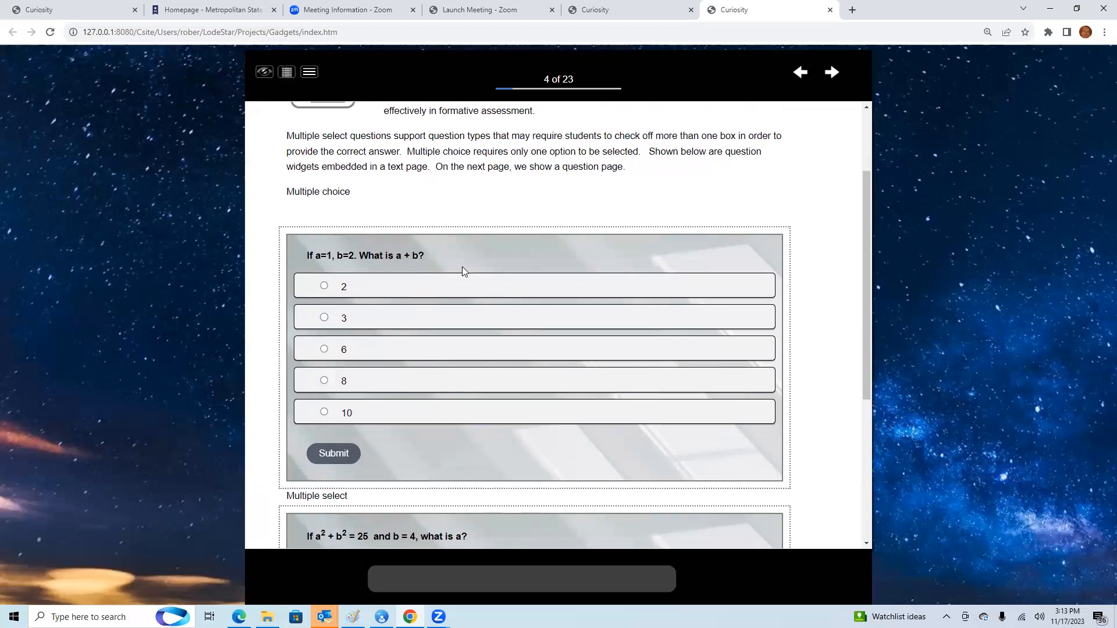
scroll(462, 266, down, 1)
scroll(462, 266, up, 1)
scroll(462, 259, down, 1)
scroll(490, 235, up, 1)
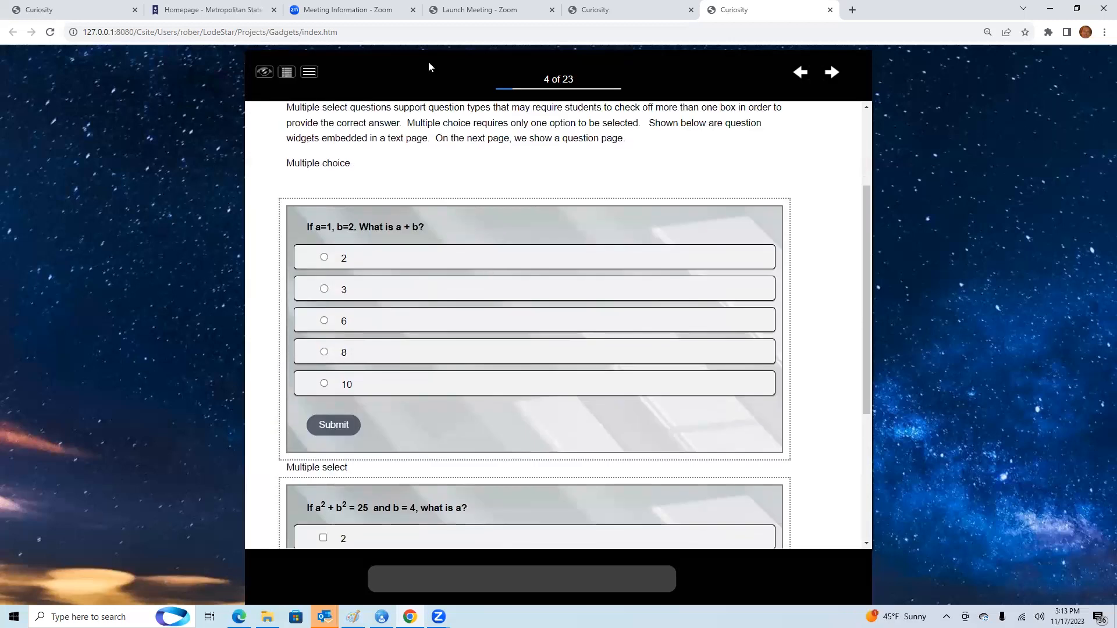
Step: Answer the multiple choice question "What is a + b?" with 3, submit it, and dismiss the feedback
scroll(431, 254, down, 2)
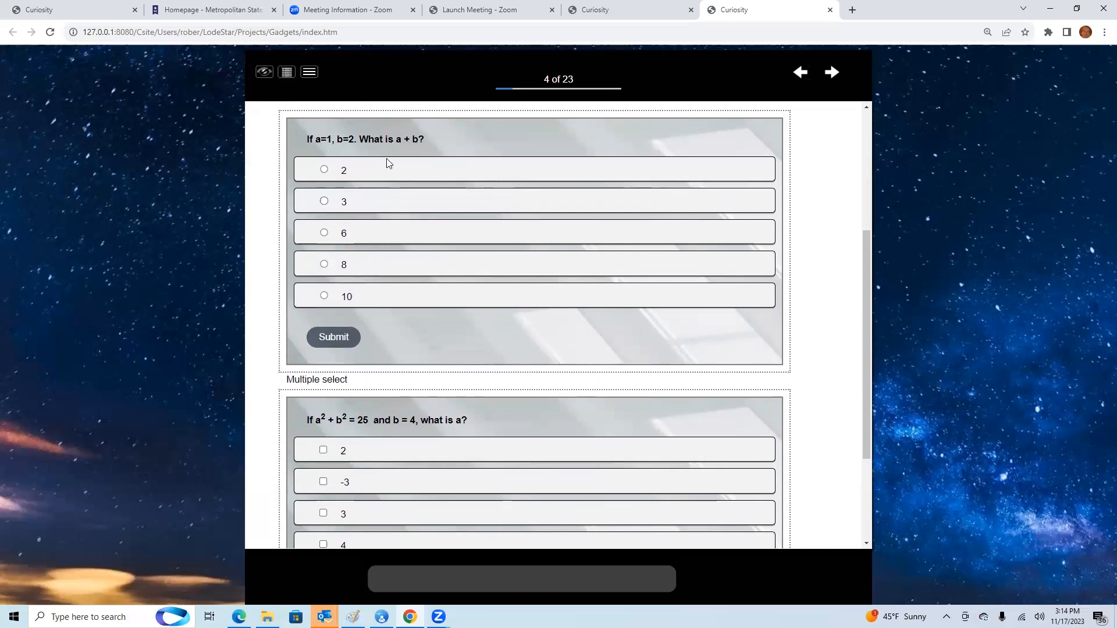
click(324, 201)
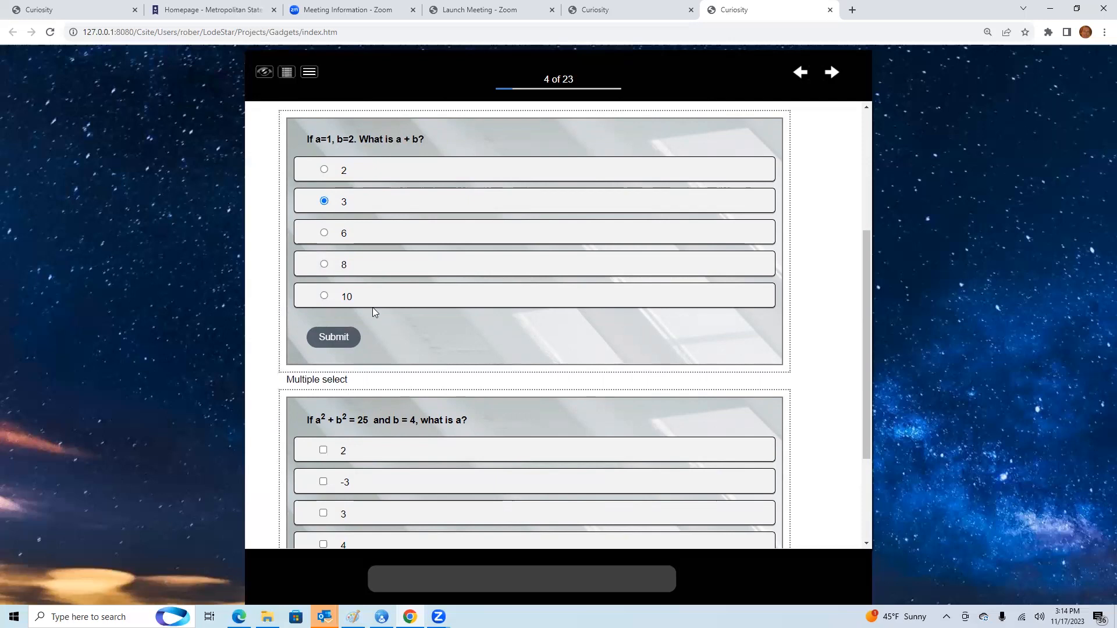
click(336, 338)
click(752, 251)
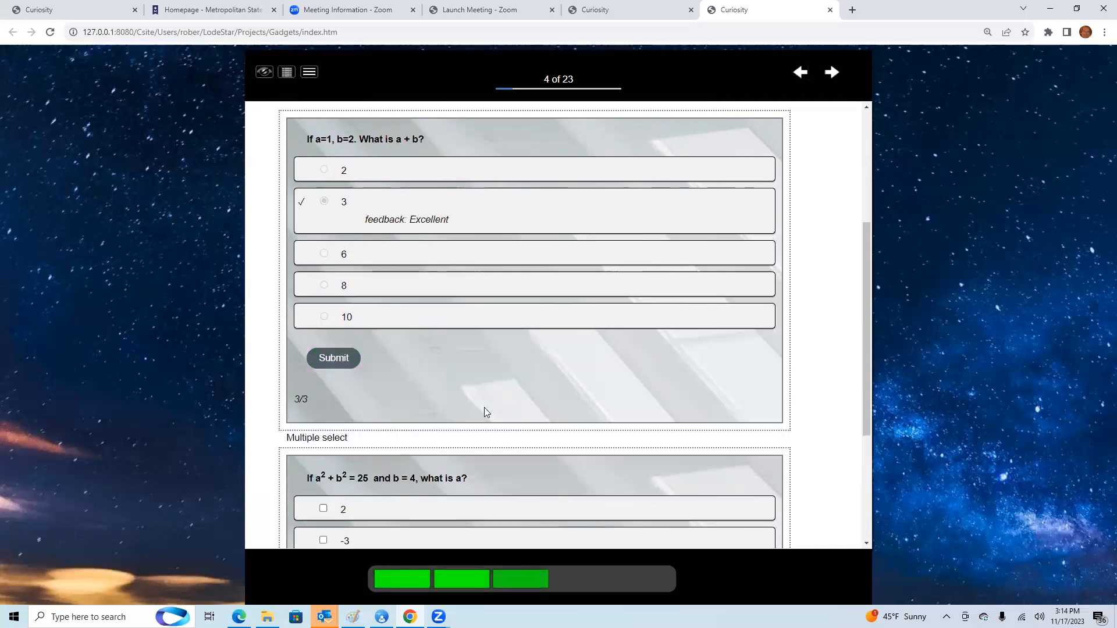
Step: Submit only -3 as the answer to the multiple select question and dismiss the feedback
scroll(487, 373, down, 3)
scroll(488, 371, up, 1)
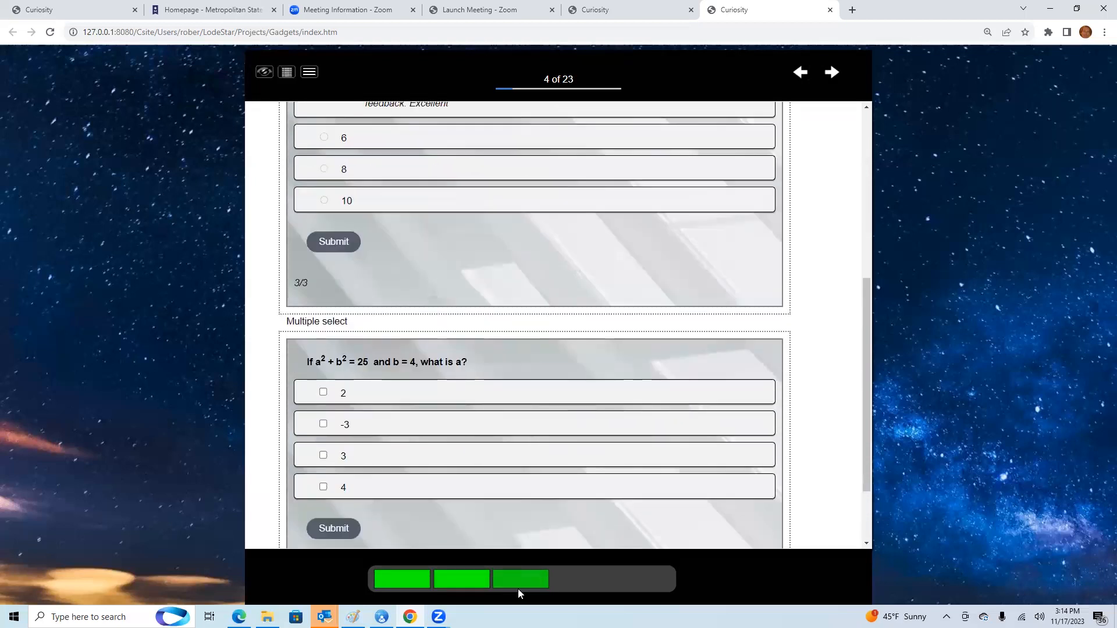
scroll(401, 233, up, 2)
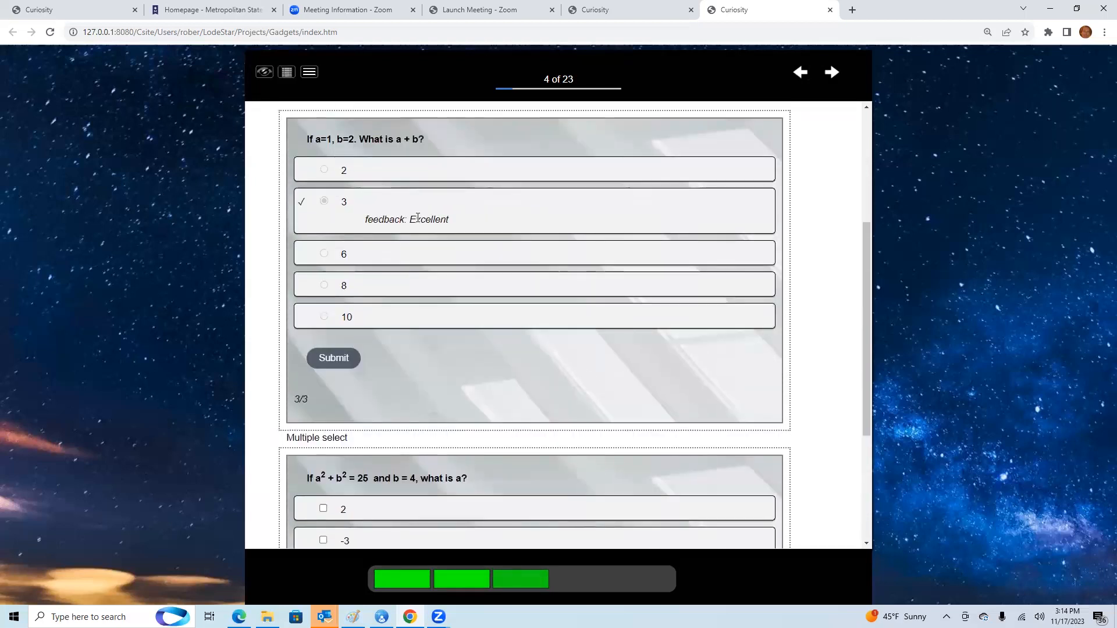
scroll(418, 218, down, 3)
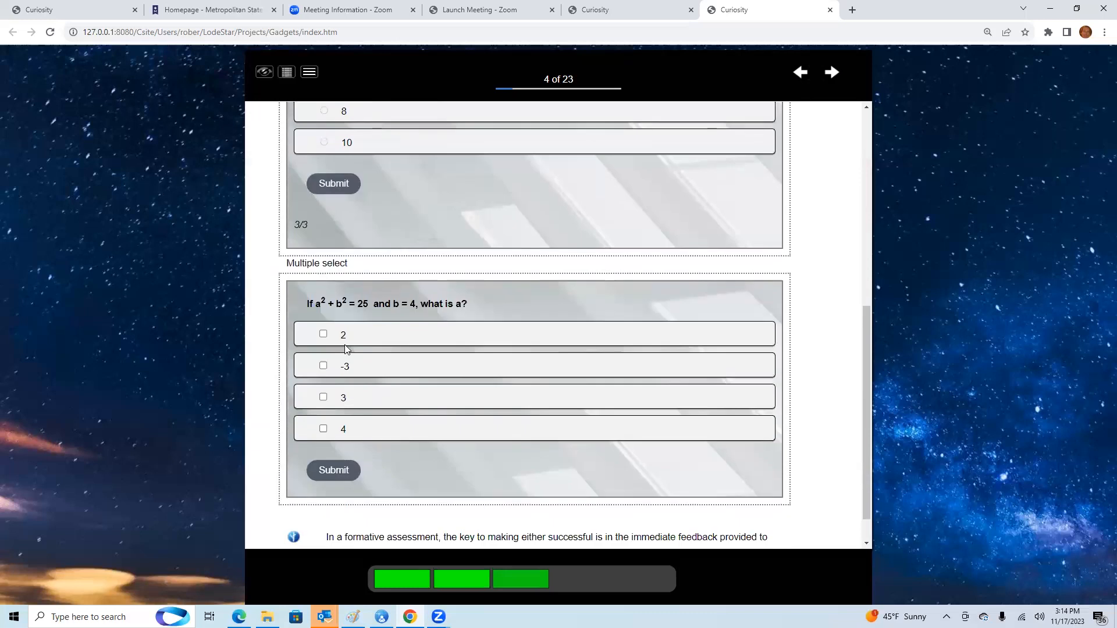
click(324, 366)
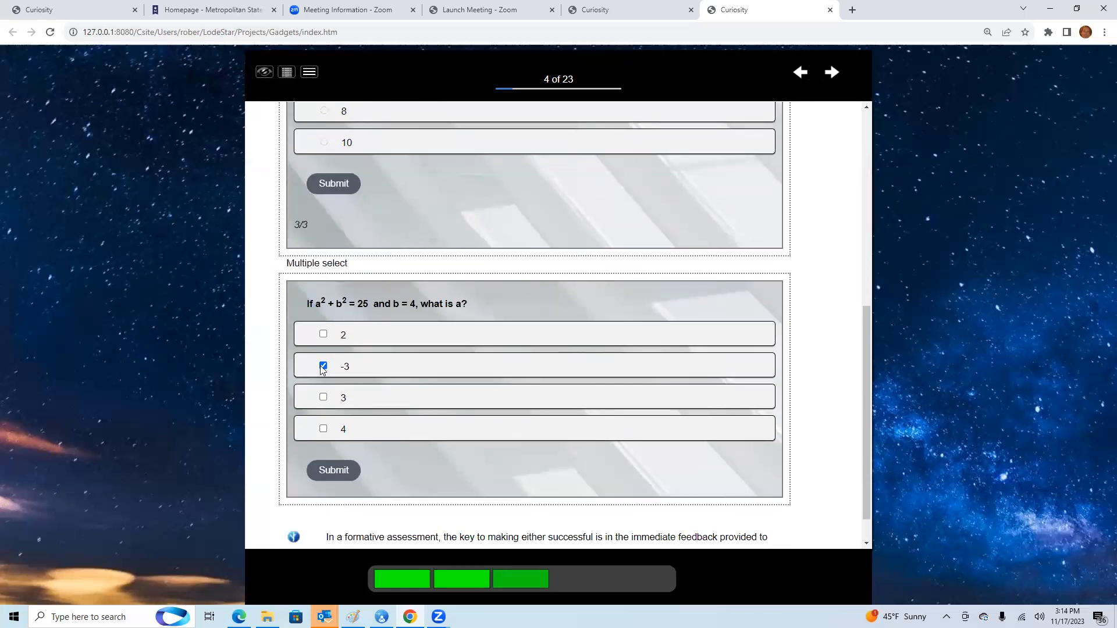
click(338, 469)
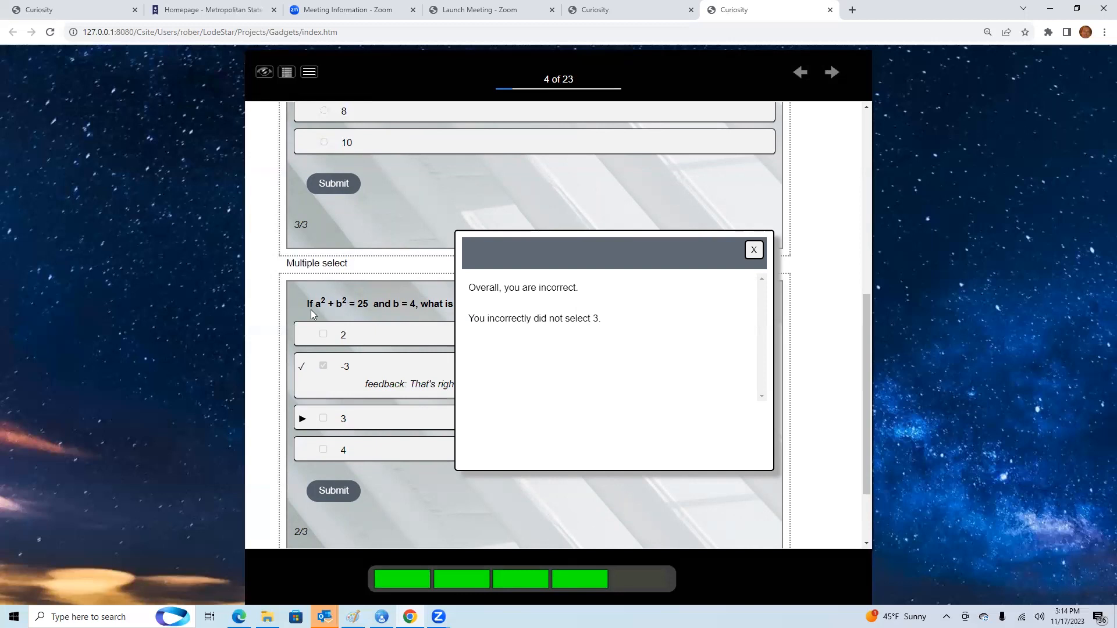
click(751, 251)
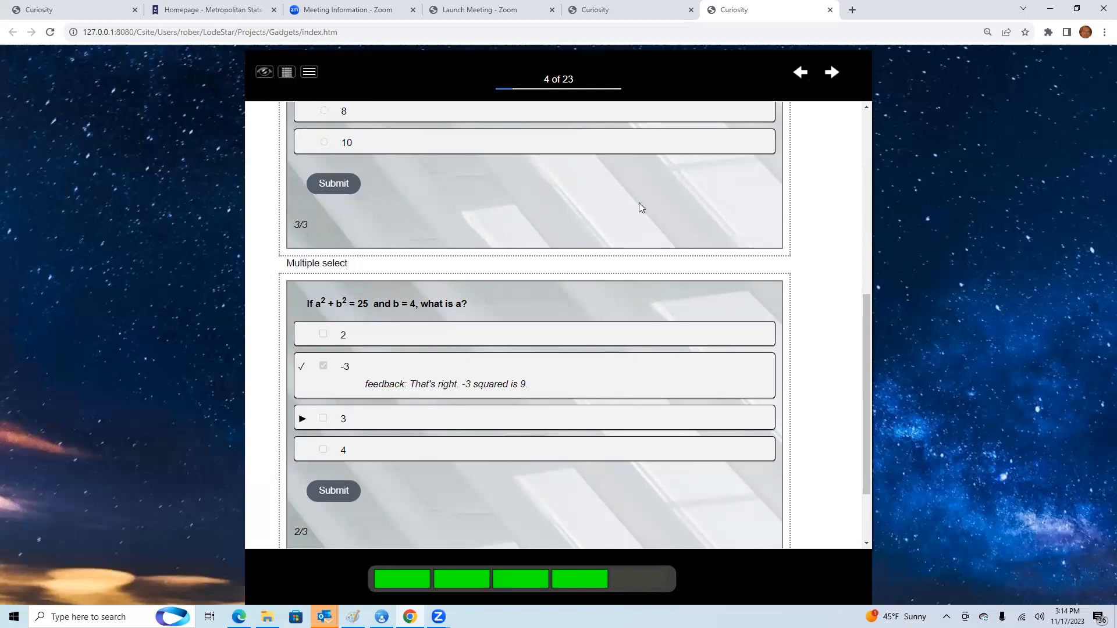
Step: On page 5, submit MERVIN as the answer to the Mars rover expedition question
click(828, 81)
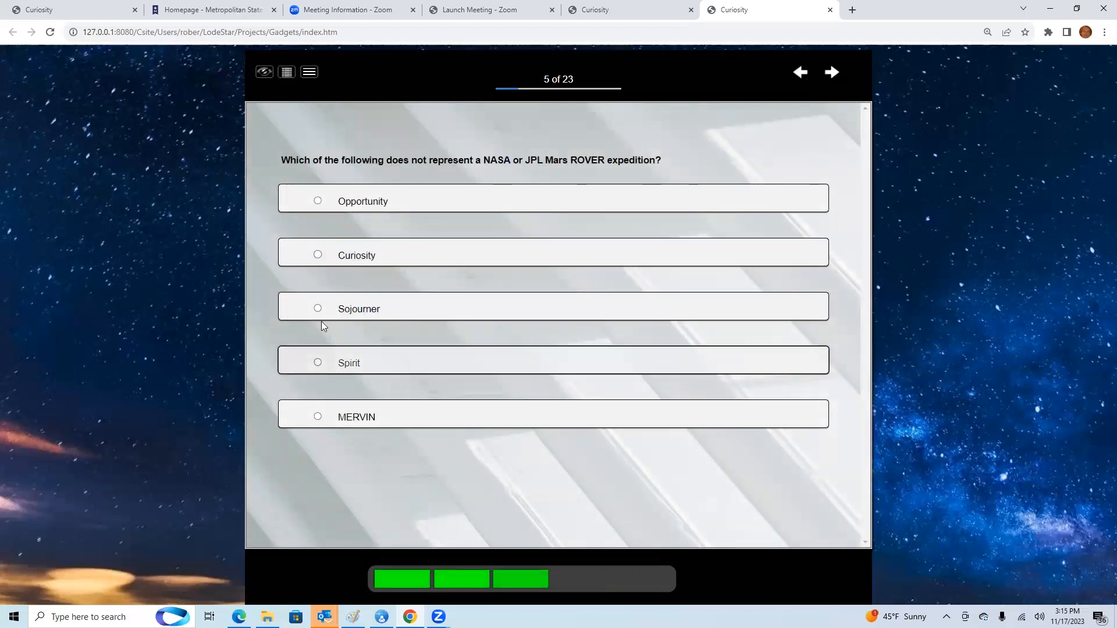
click(317, 418)
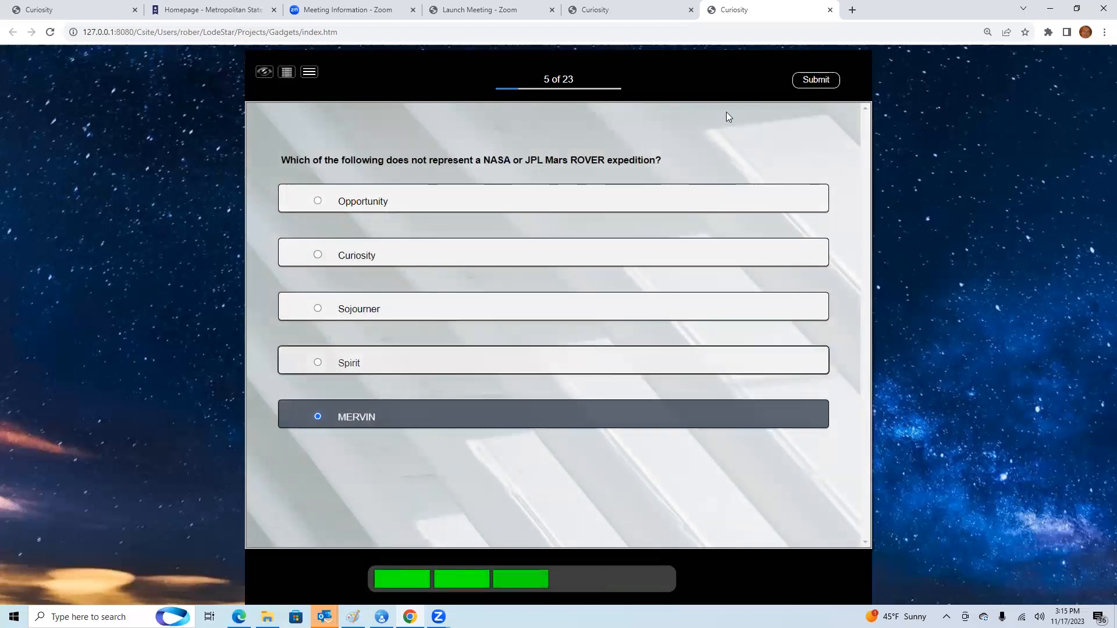
click(815, 81)
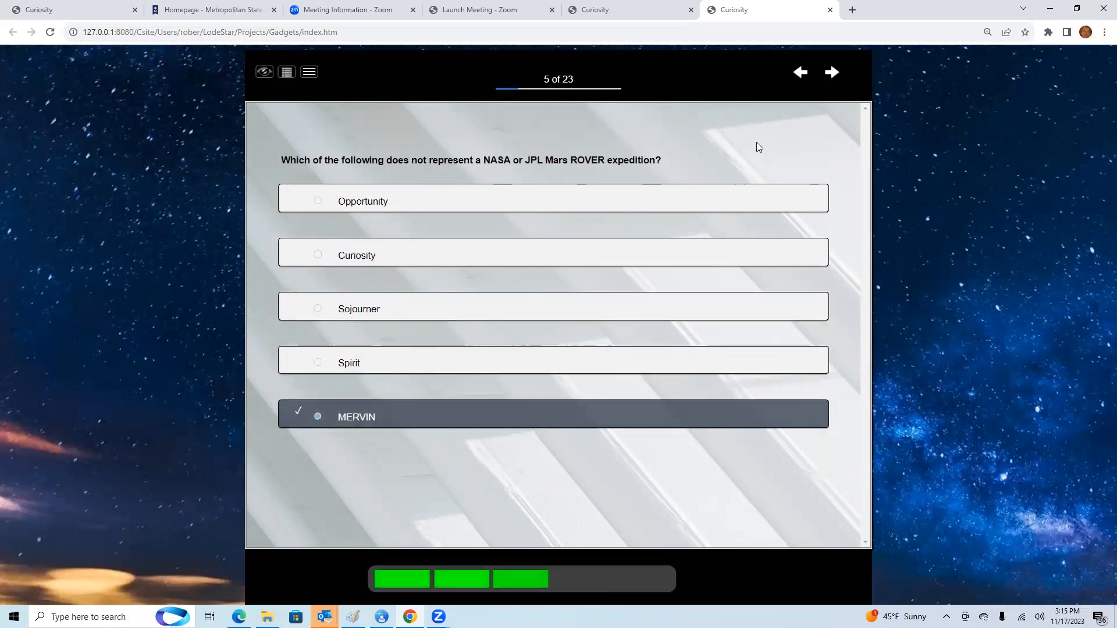
Step: On page 15, submit the answer proposing a lander with jet rockets and a tether, and dismiss the feedback
click(826, 75)
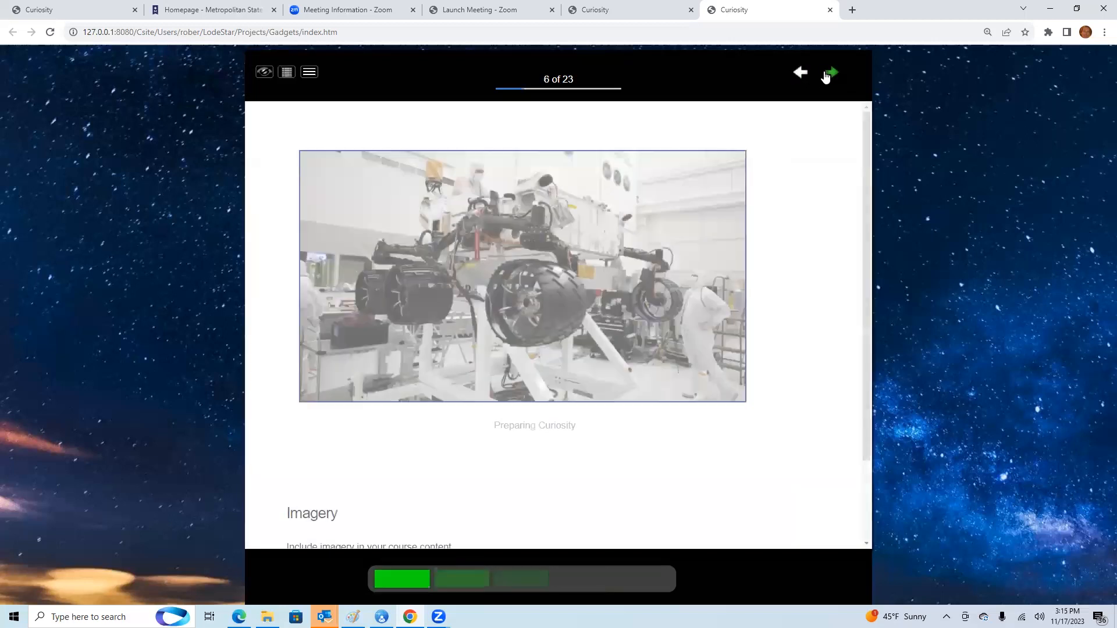
click(827, 74)
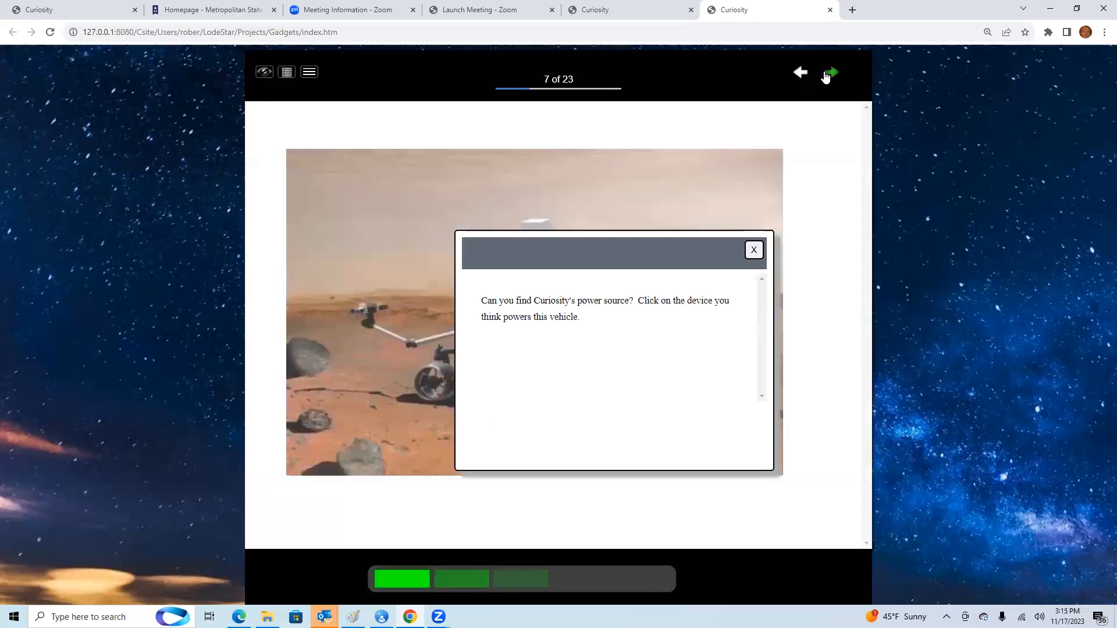
click(826, 74)
click(826, 75)
click(826, 74)
click(826, 75)
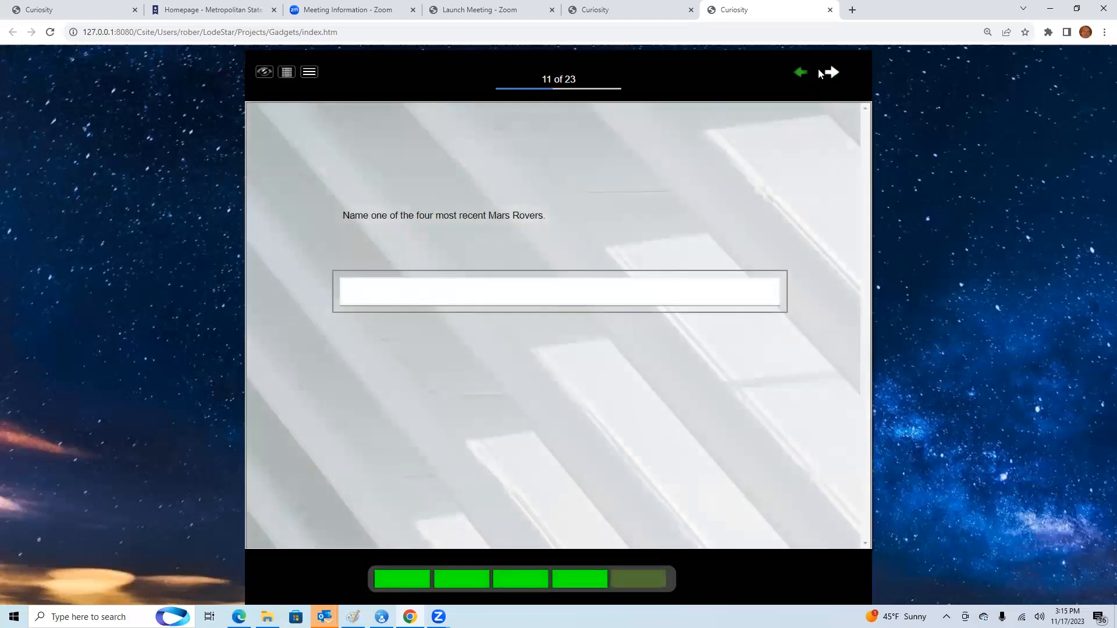
click(828, 74)
click(827, 75)
click(827, 74)
click(828, 75)
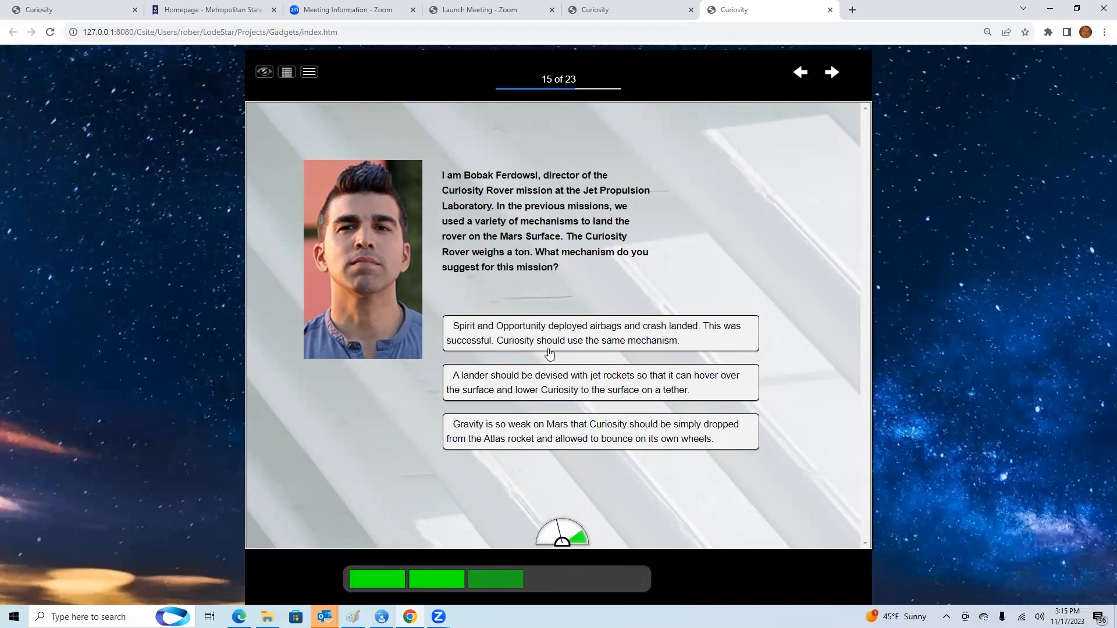
click(533, 387)
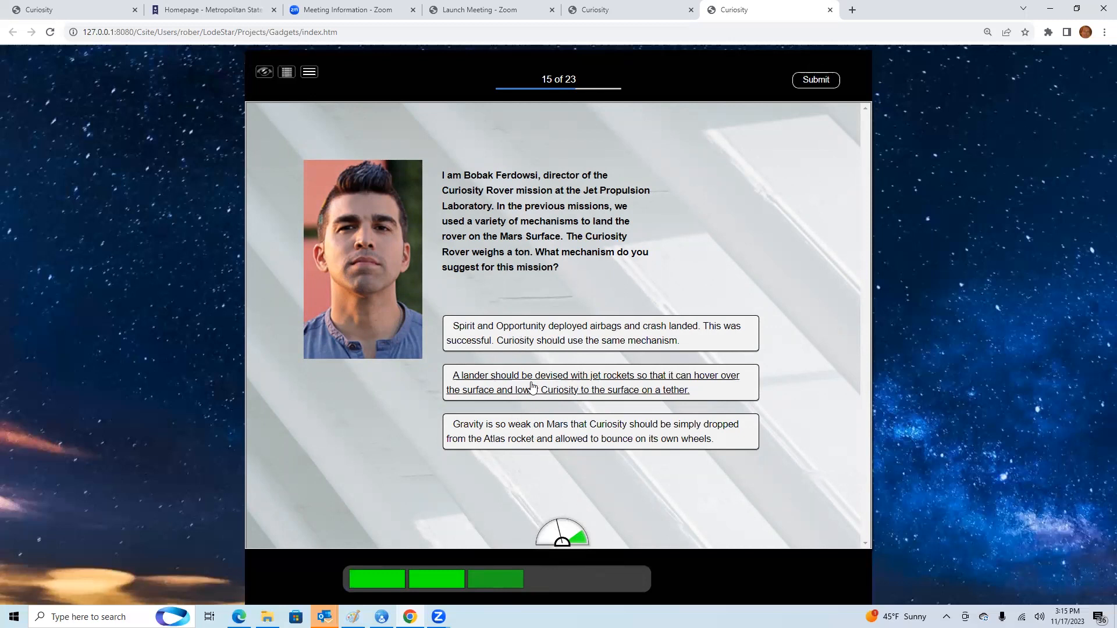
click(816, 82)
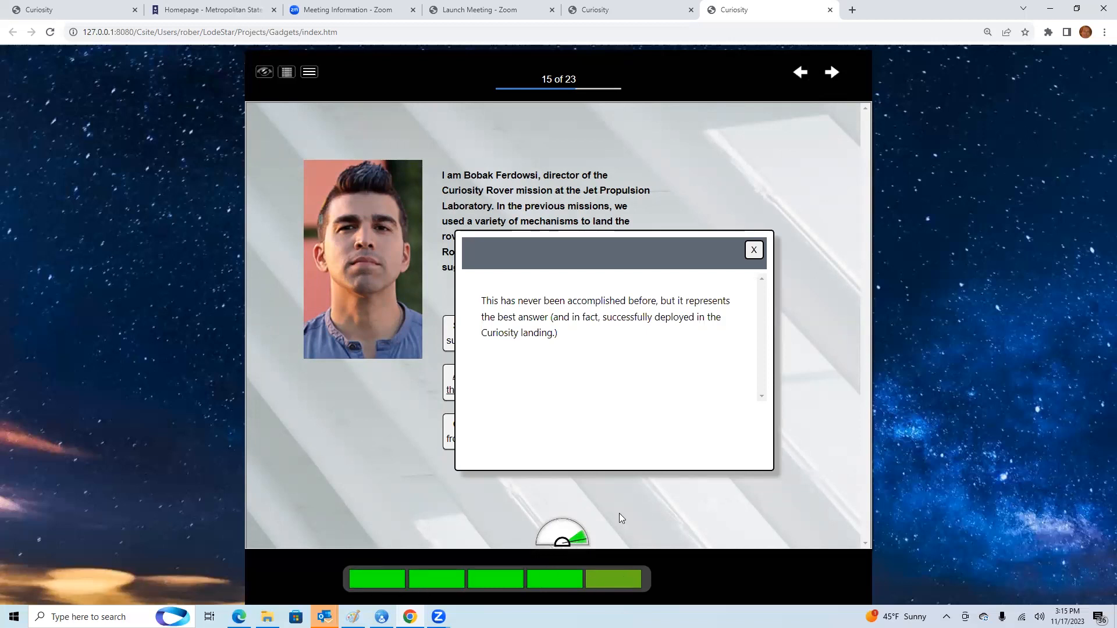
click(754, 251)
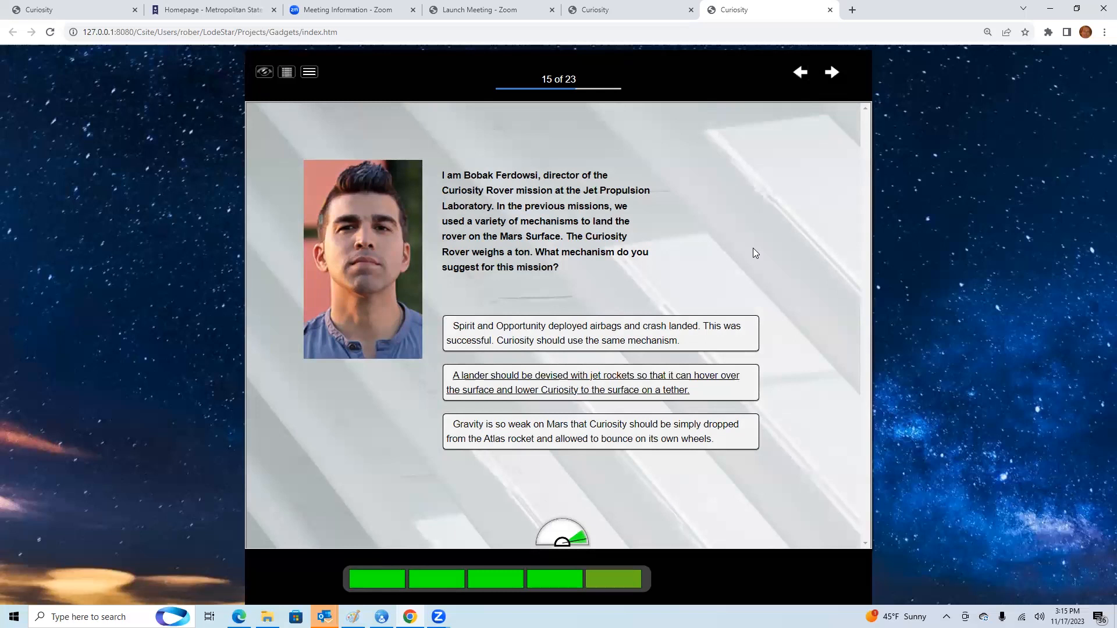
Step: Submit "wqeqeqwqw" as the flashcard answer on page 17 and move on to the crossword on page 19
click(831, 82)
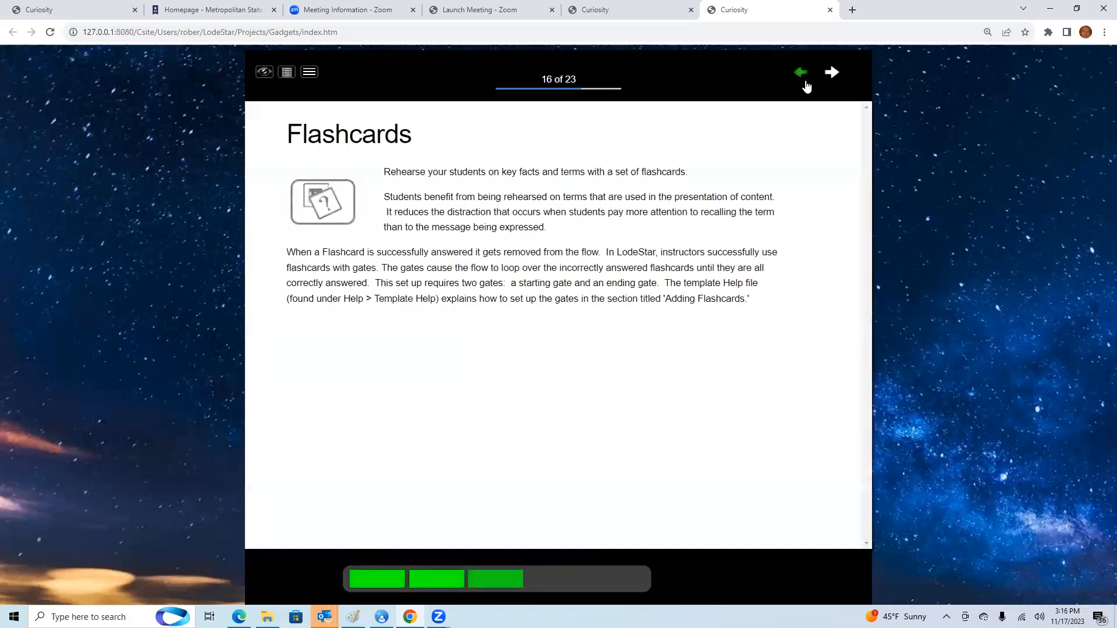
click(832, 74)
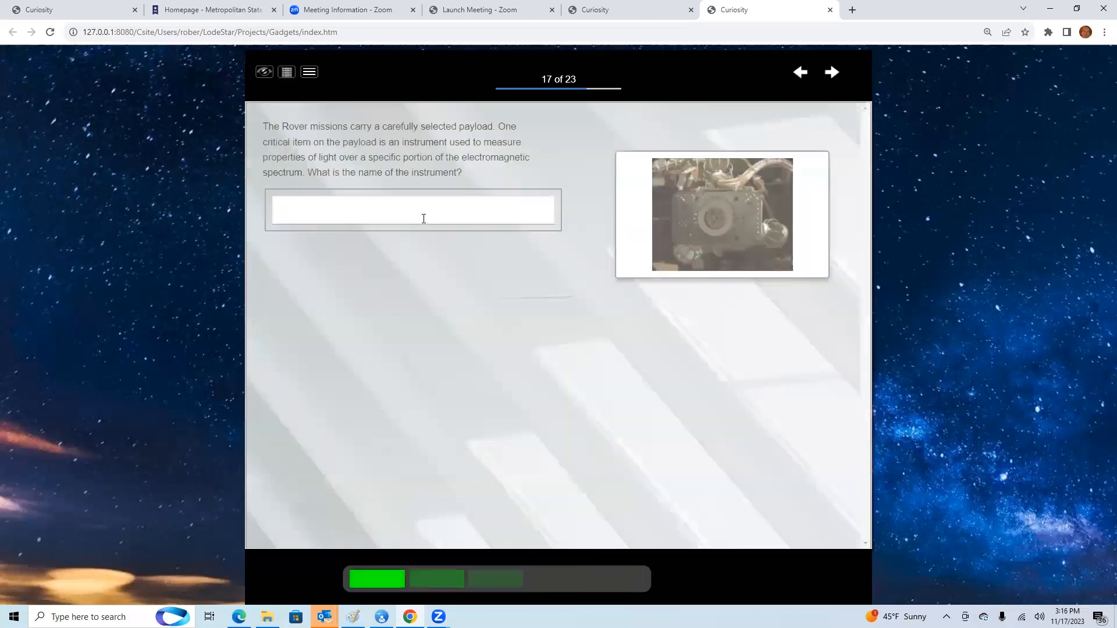
text(wqeqeqwqw)
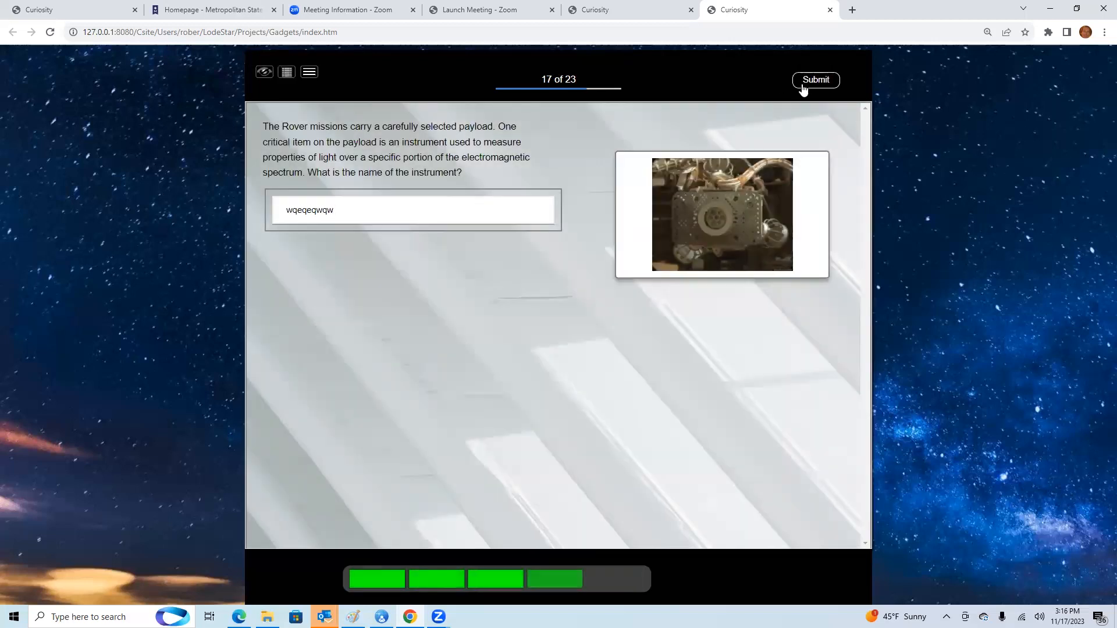
click(802, 85)
click(823, 84)
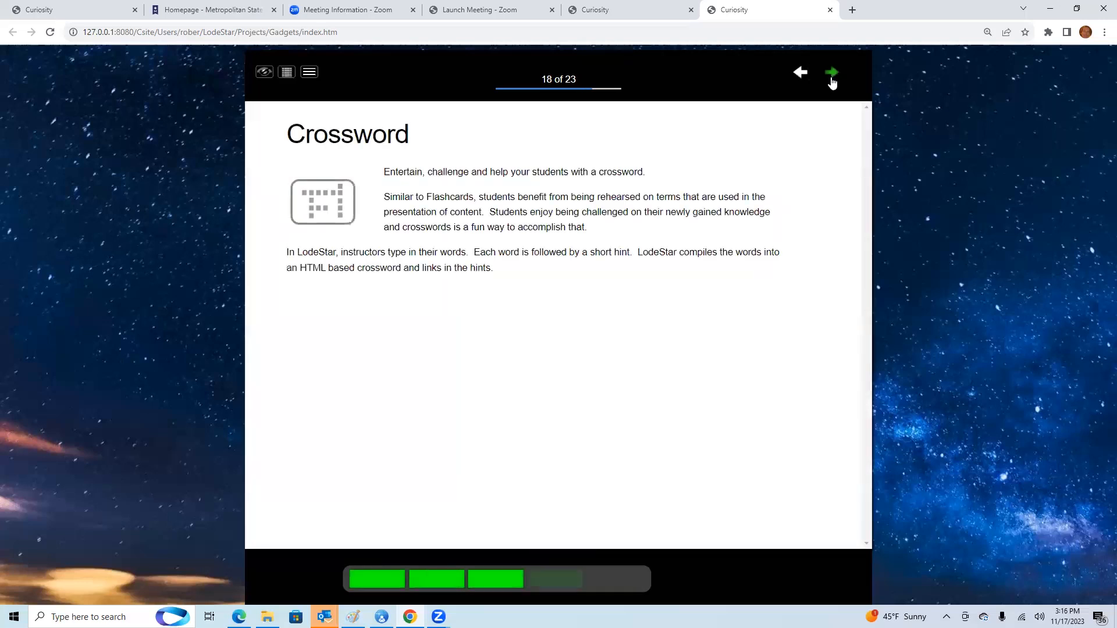
click(832, 82)
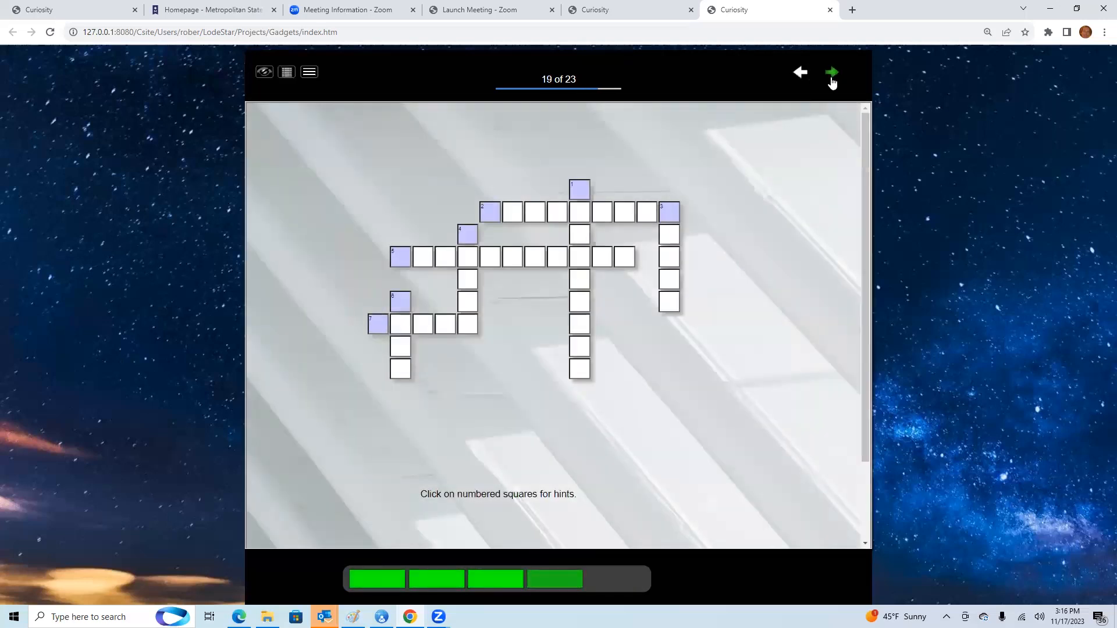